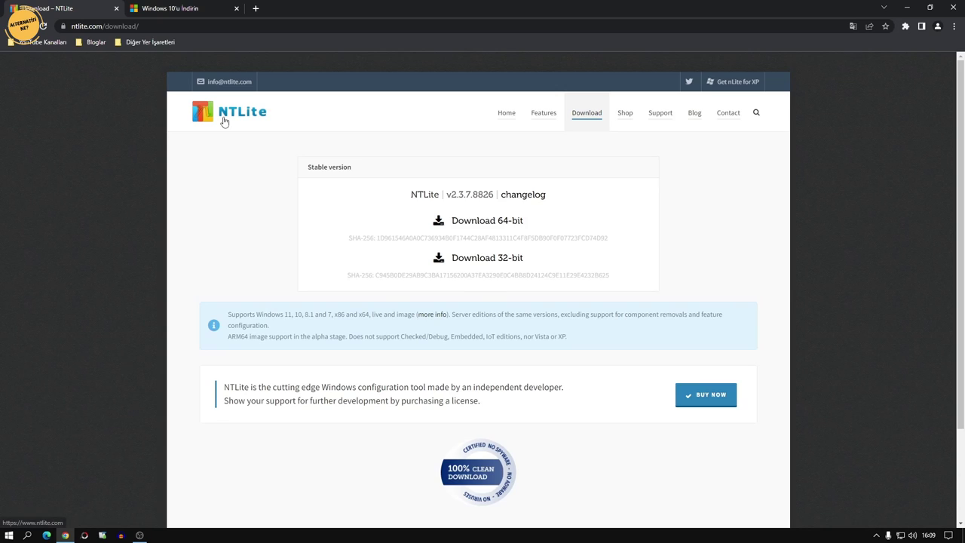
Download the 64-bit installer of the stable NTLite version
left_click(486, 220)
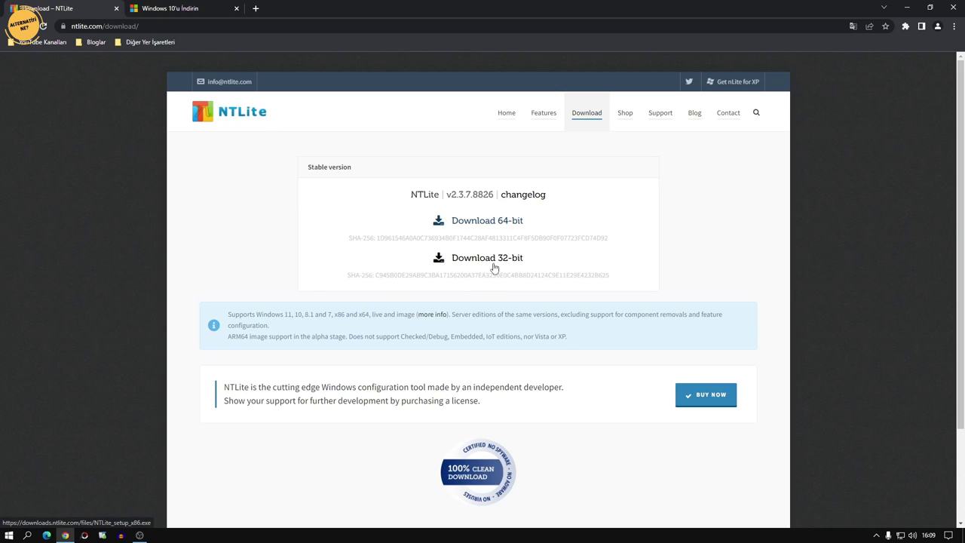
left_click(490, 221)
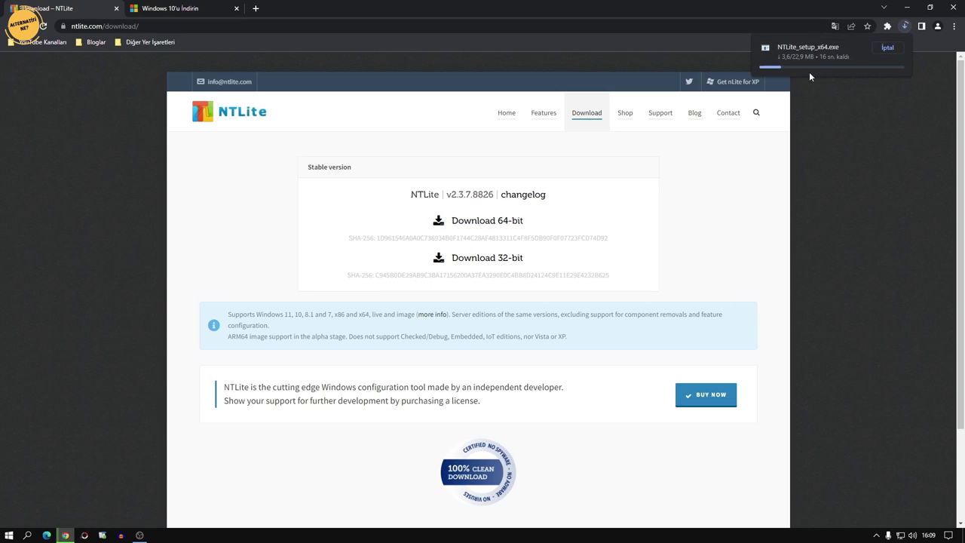
Download the media creation tool from Microsoft's Windows 10 download page
left_click(184, 9)
scroll(258, 326, "down", 1)
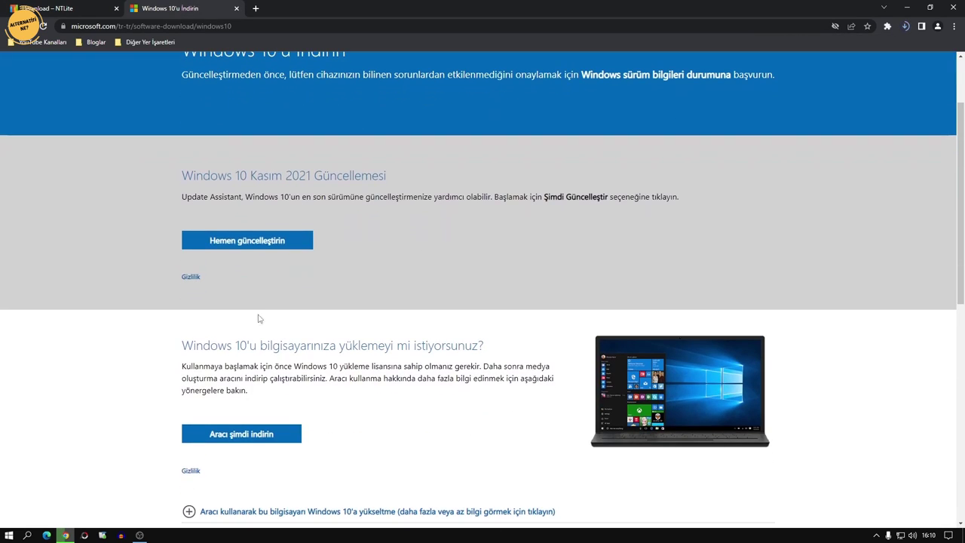
scroll(302, 339, "down", 3)
scroll(301, 339, "up", 3)
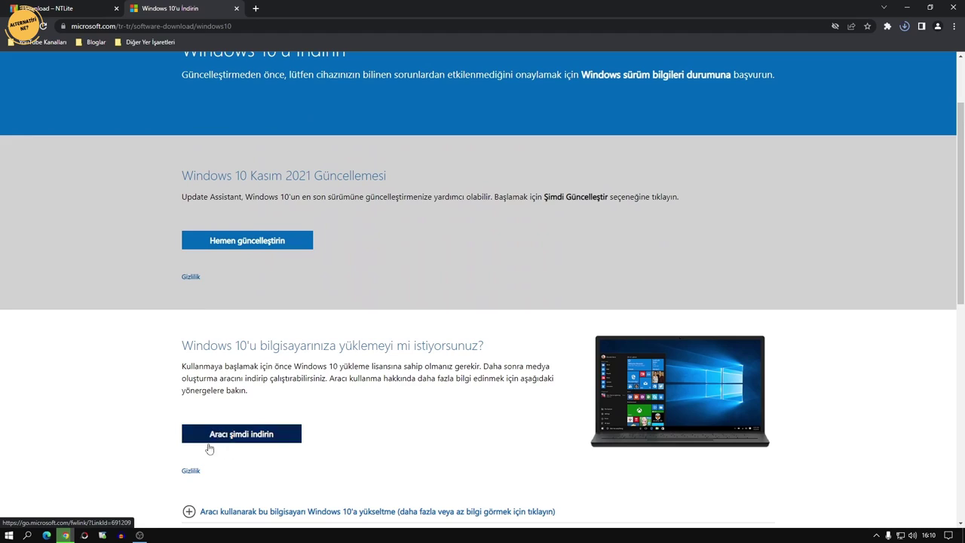
left_click(231, 438)
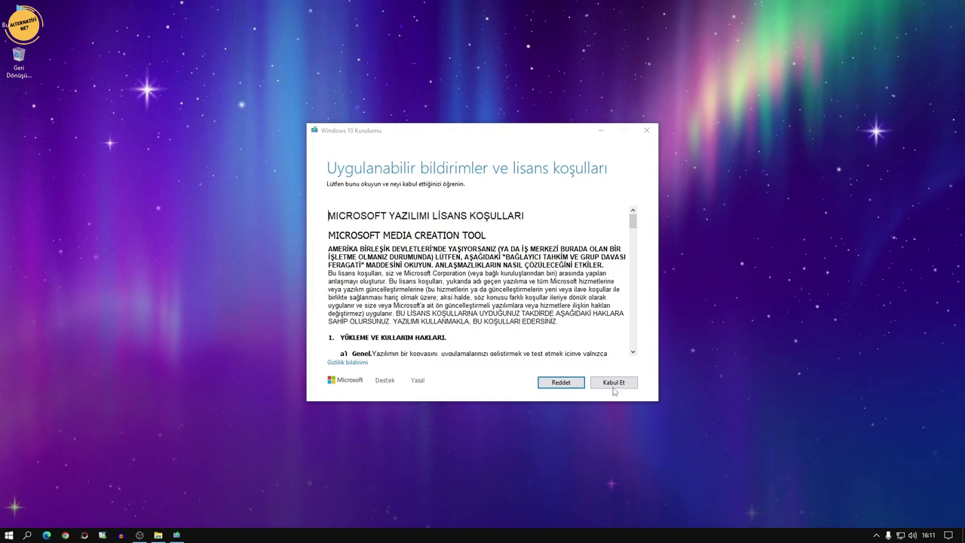
Accept the Windows 10 setup licence and choose installation media for another computer, keeping the recommended options Türkçe, Windows 10 and 64-bit
left_click(614, 382)
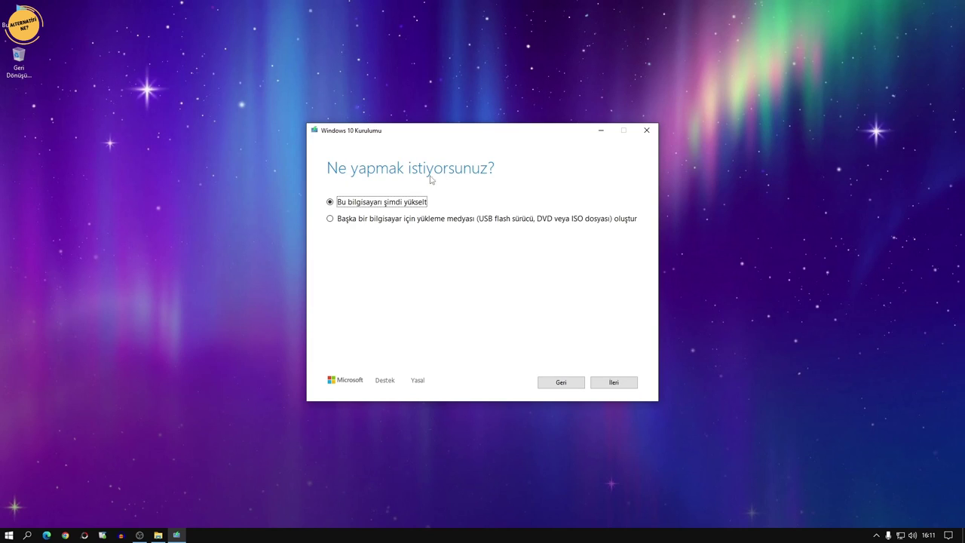
left_click(366, 222)
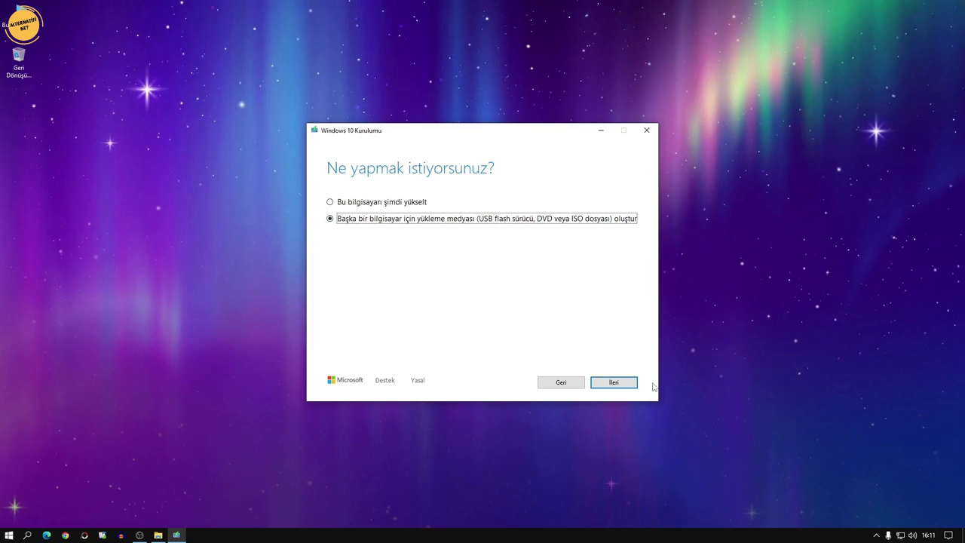
left_click(624, 388)
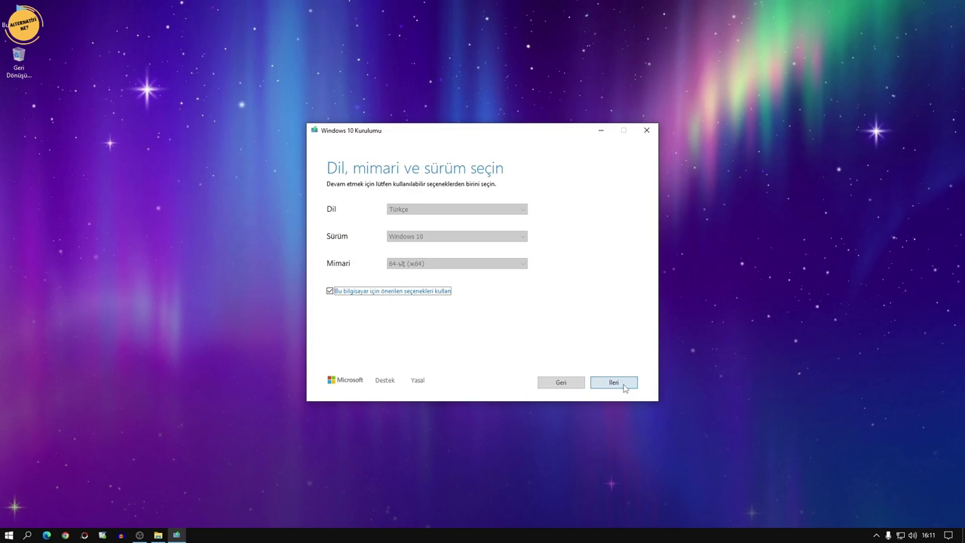
left_click(330, 291)
left_click(330, 292)
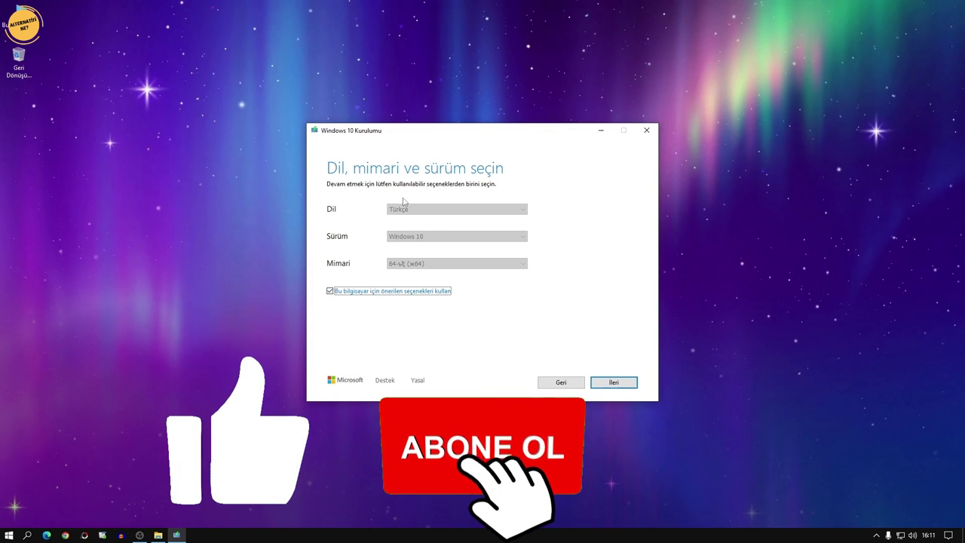
left_click(613, 382)
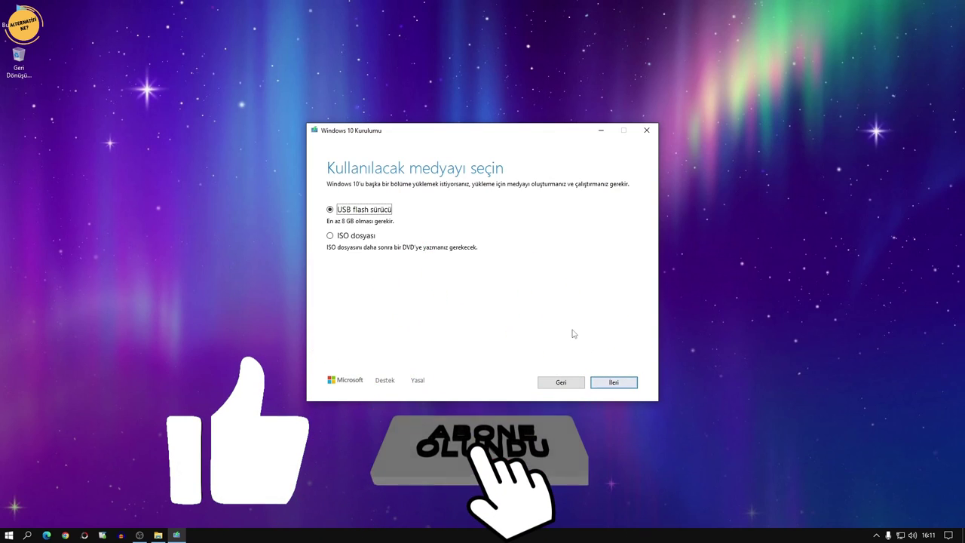
Choose an ISO file as the media and save it to the desktop under the name Windows
left_click(353, 236)
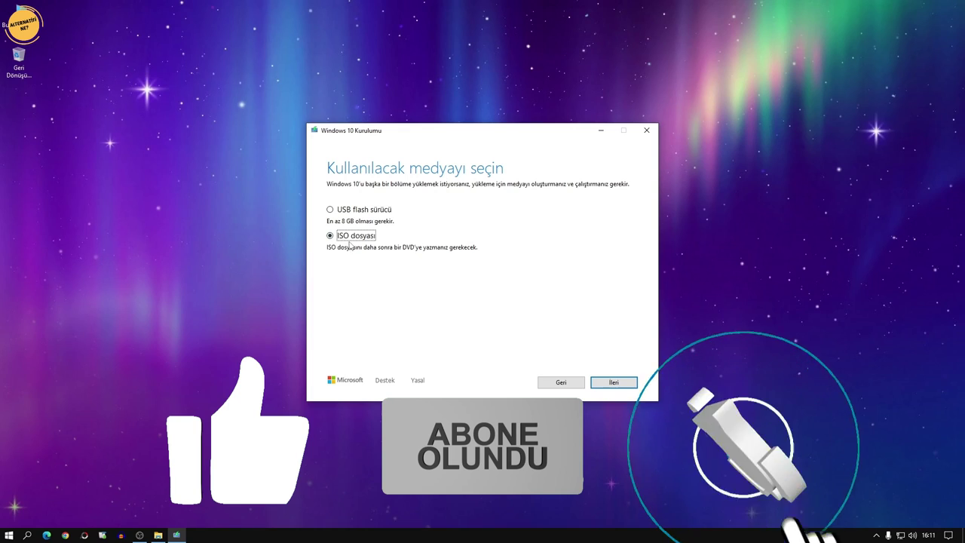
left_click(613, 383)
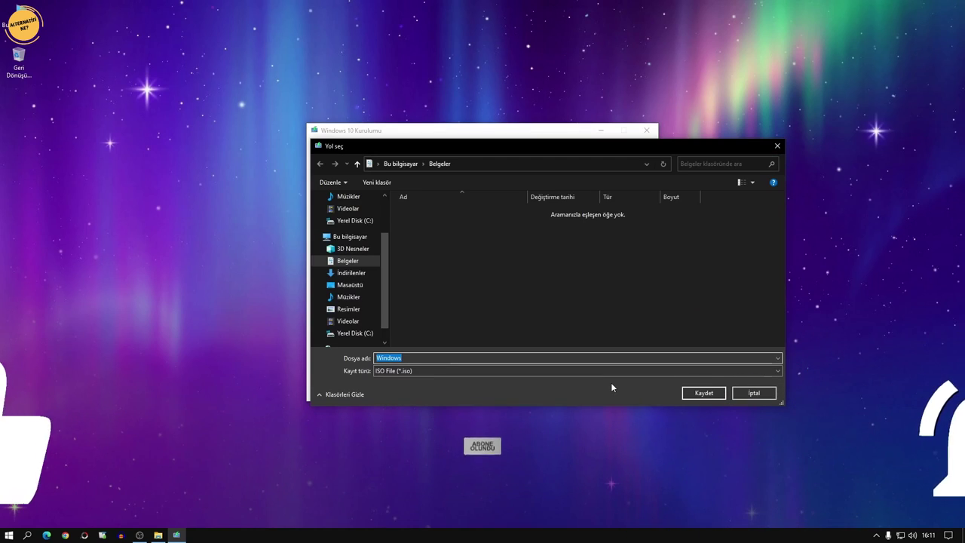
left_click(367, 284)
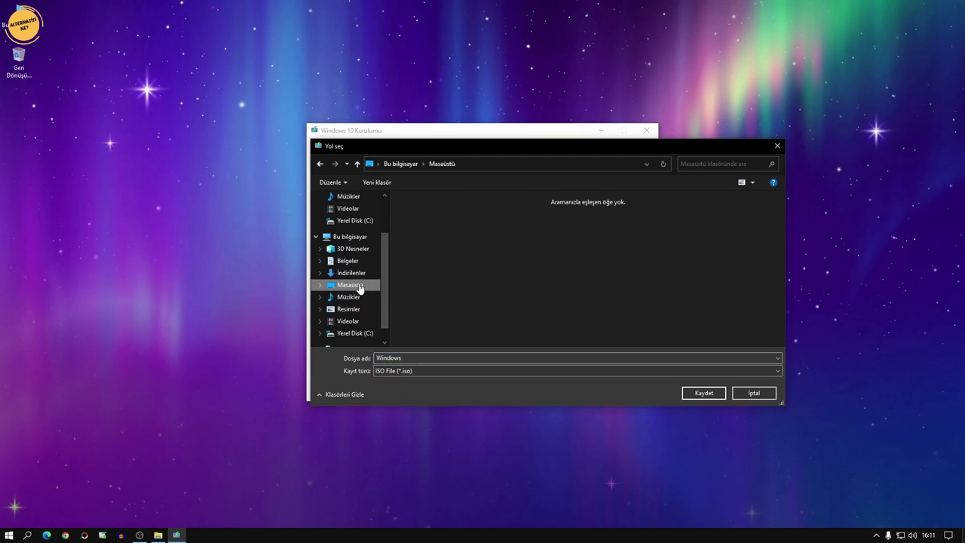
left_click(702, 391)
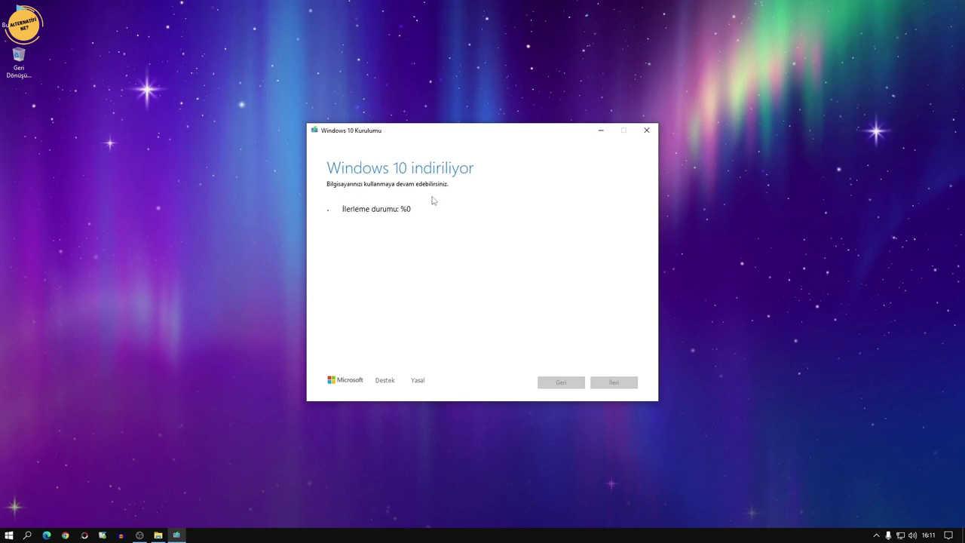
Close the Windows 10 setup and move the Windows ISO file from the Downloads folder to the desktop
left_click(647, 130)
left_click(478, 304)
left_click_drag(339, 161, 6, 147)
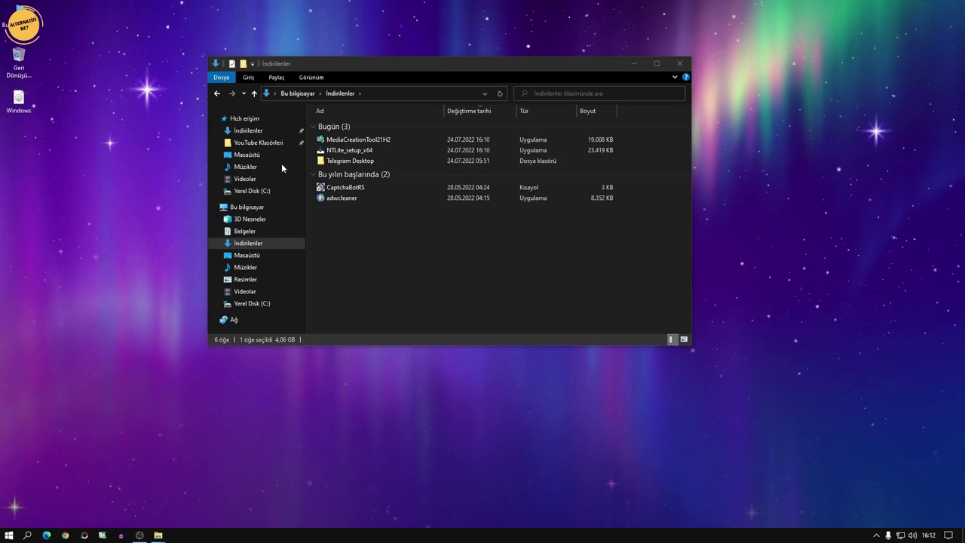
Install NTLite from NTLite_setup_x64 in C:\Program Files\NTLite, accepting the licence agreement and leaving out the desktop shortcut
left_click(337, 156)
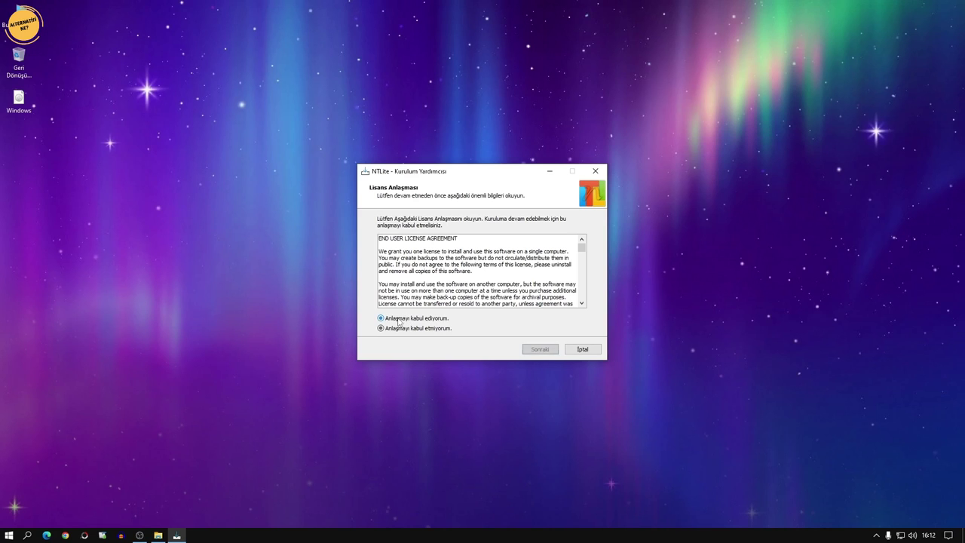
left_click(401, 319)
left_click(547, 351)
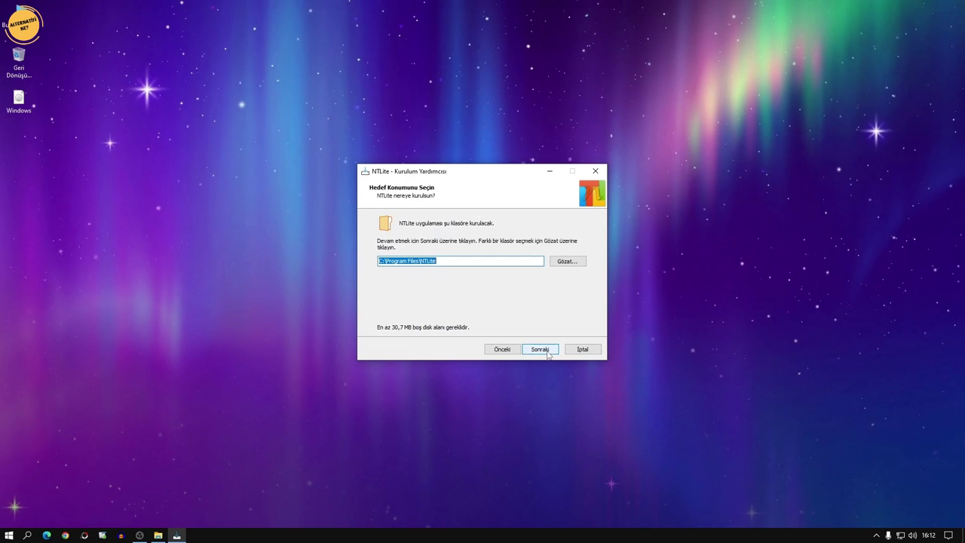
left_click(548, 351)
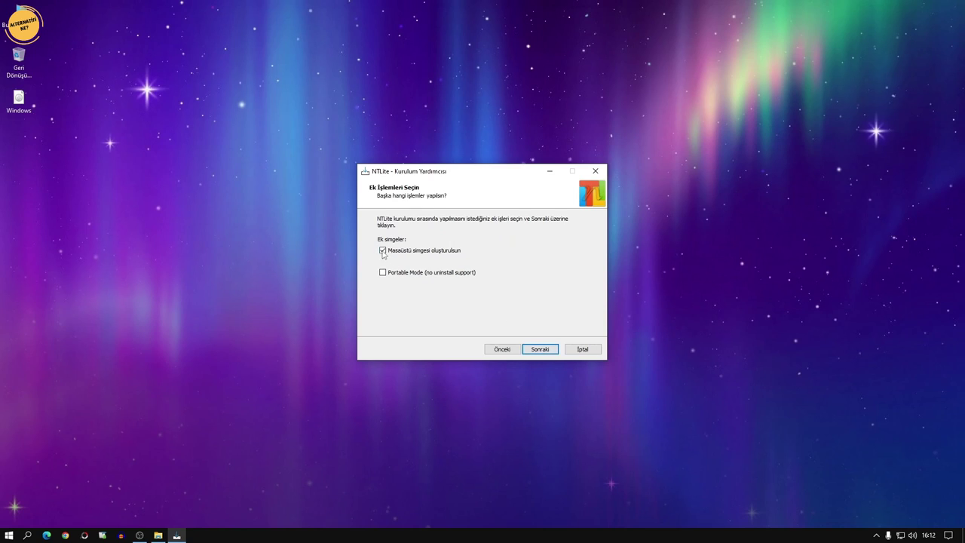
left_click(382, 250)
left_click(540, 349)
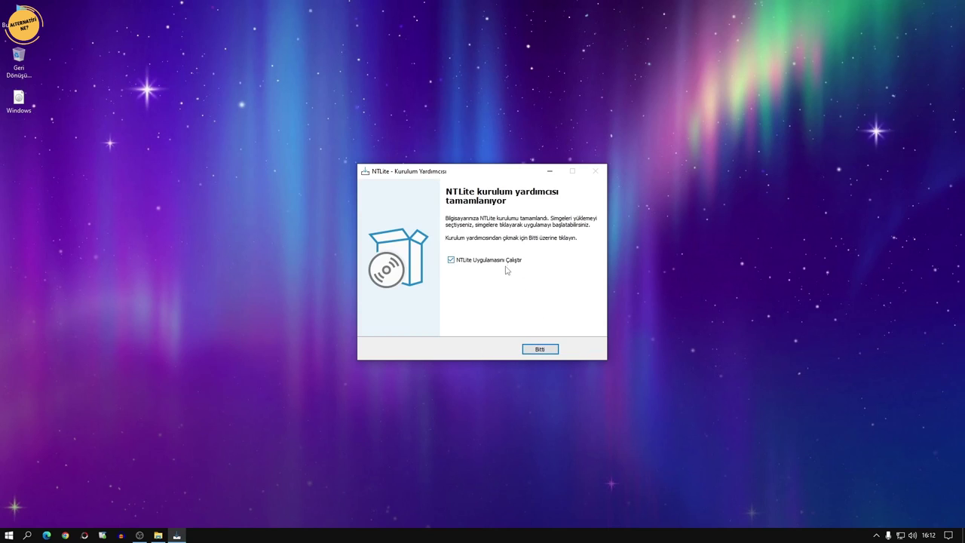
Finish the installation by launching NTLite and choose the free, non-commercial licence
left_click(533, 349)
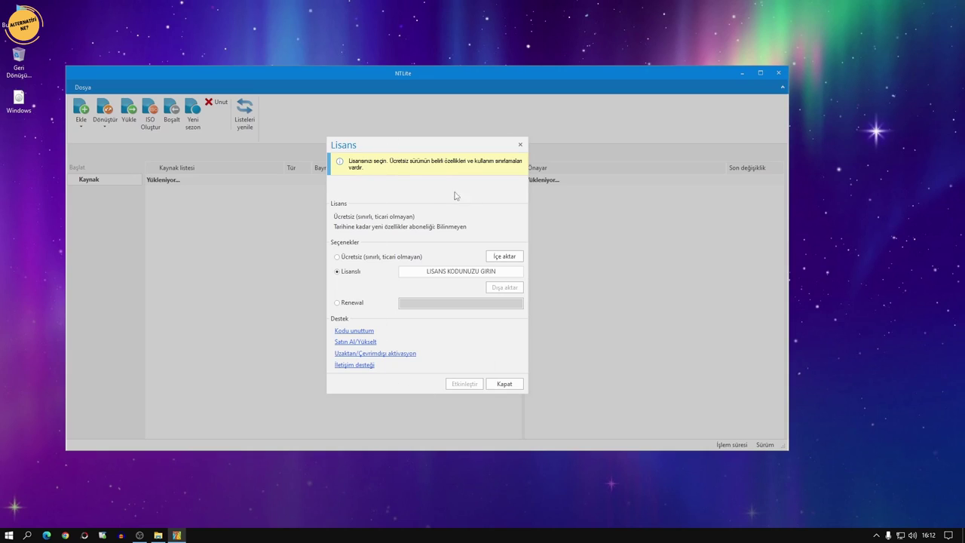
left_click(338, 257)
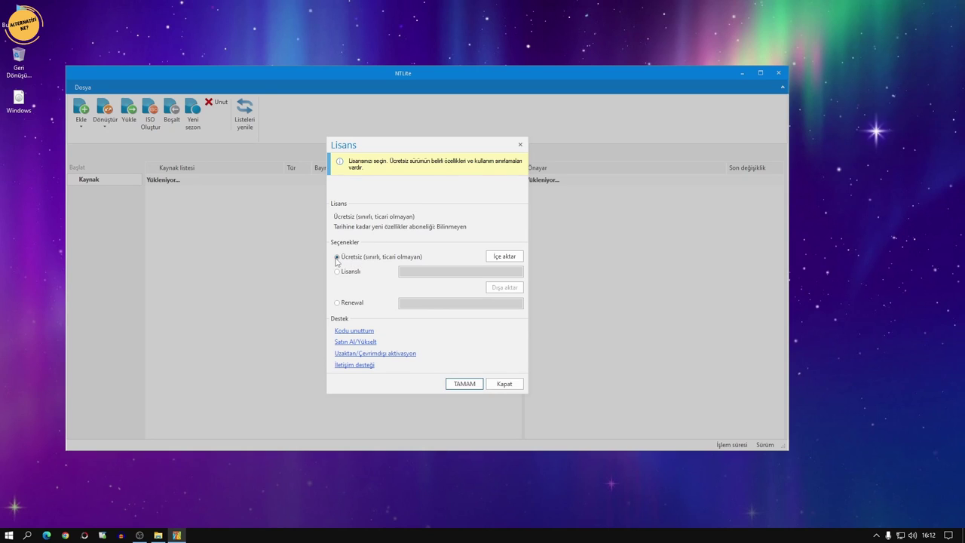
left_click(464, 384)
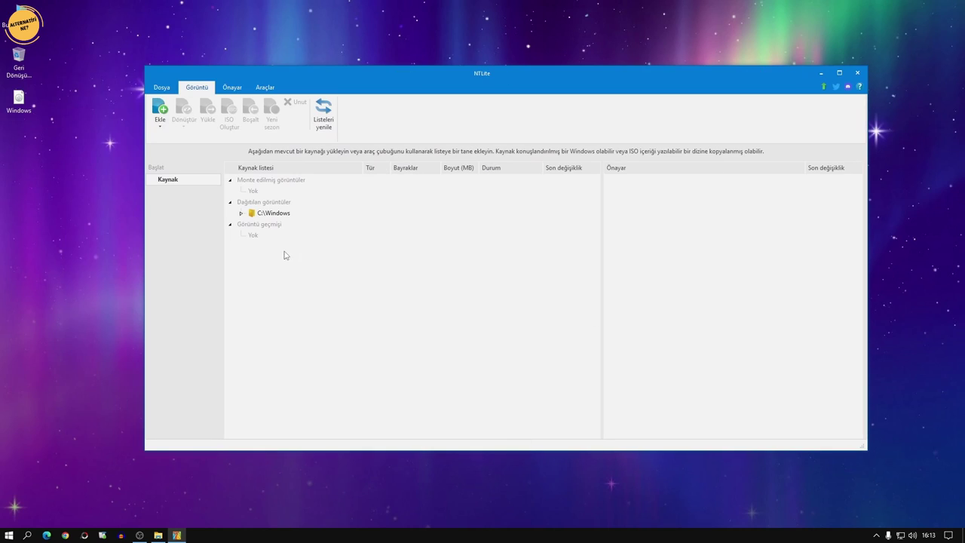
Extract the Windows ISO on the desktop into a folder named Windows with WinRAR
left_click(10, 108)
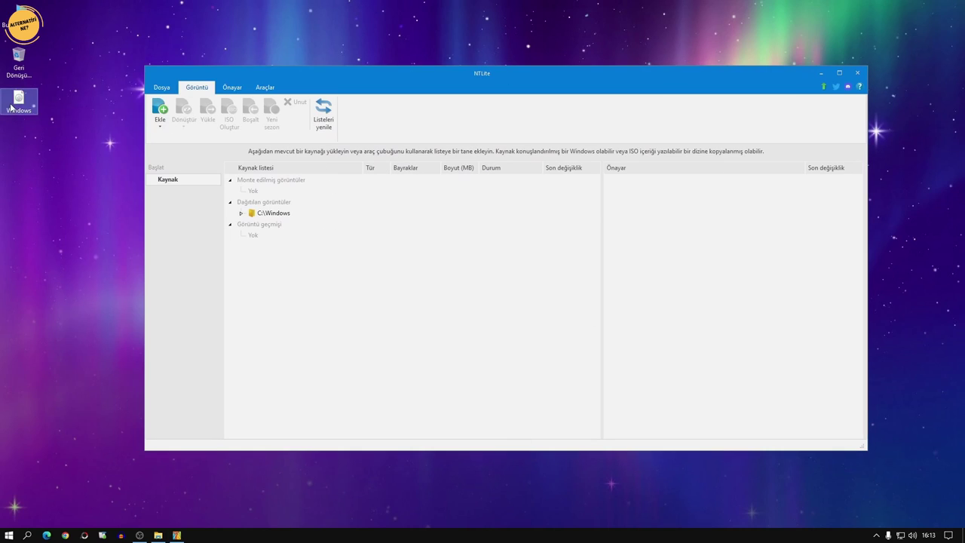
right_click(16, 103)
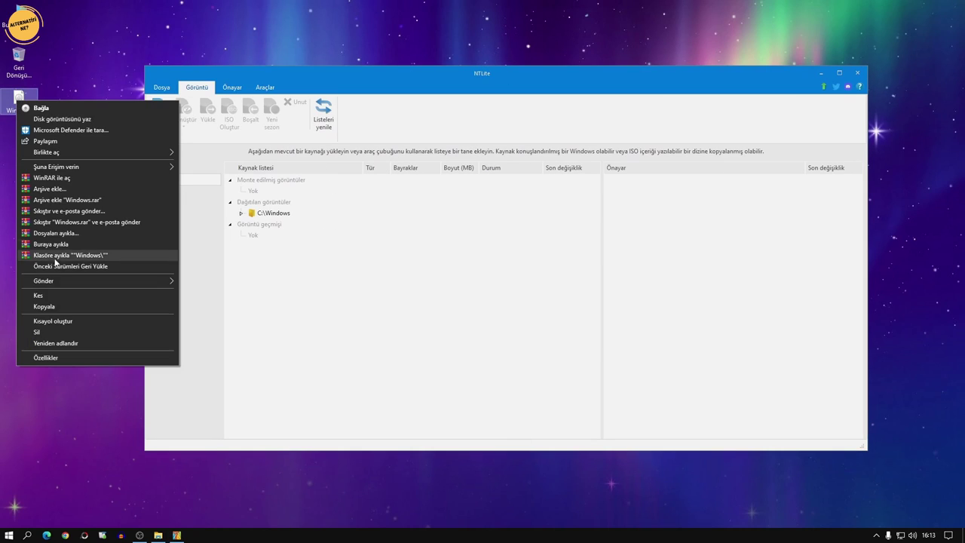
left_click(66, 255)
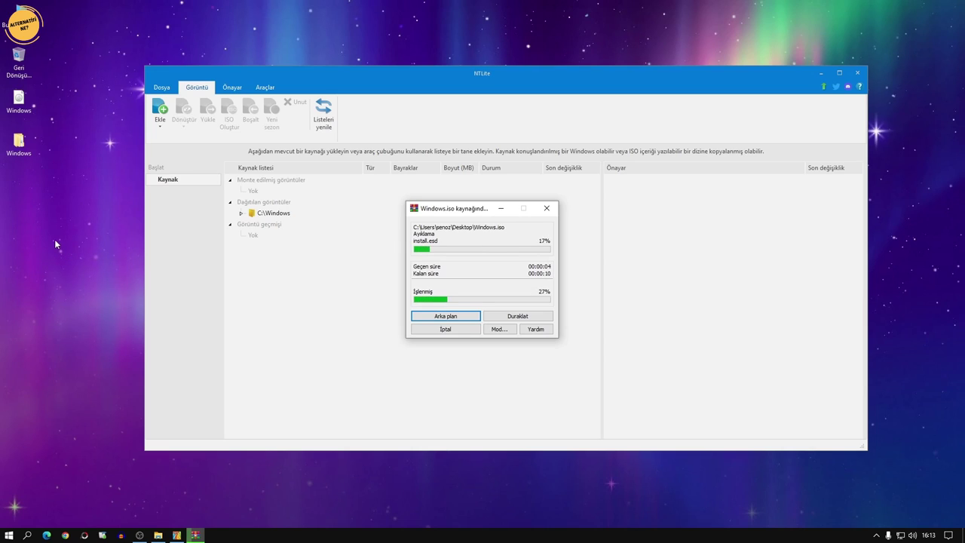
left_click(19, 142)
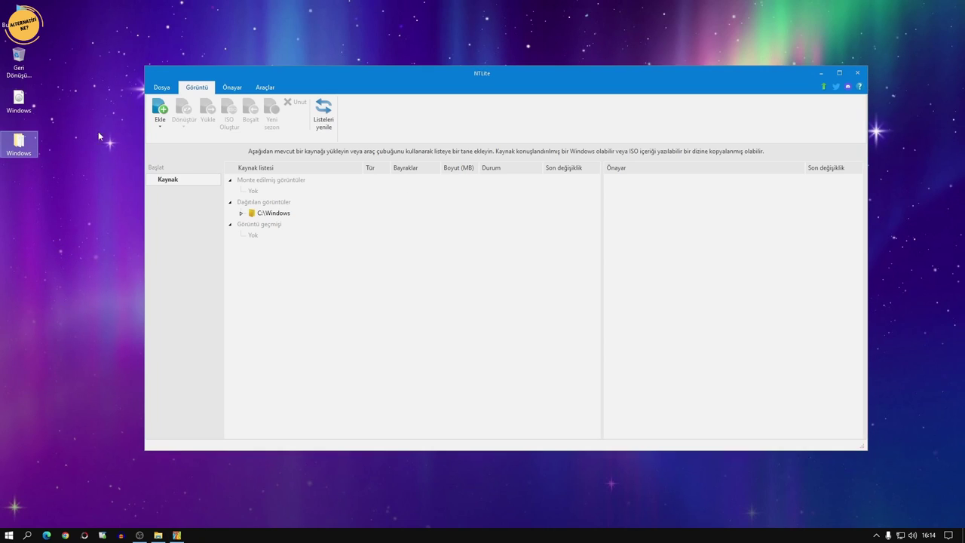
Add the extracted Windows folder on the desktop to NTLite as an image directory
left_click(161, 114)
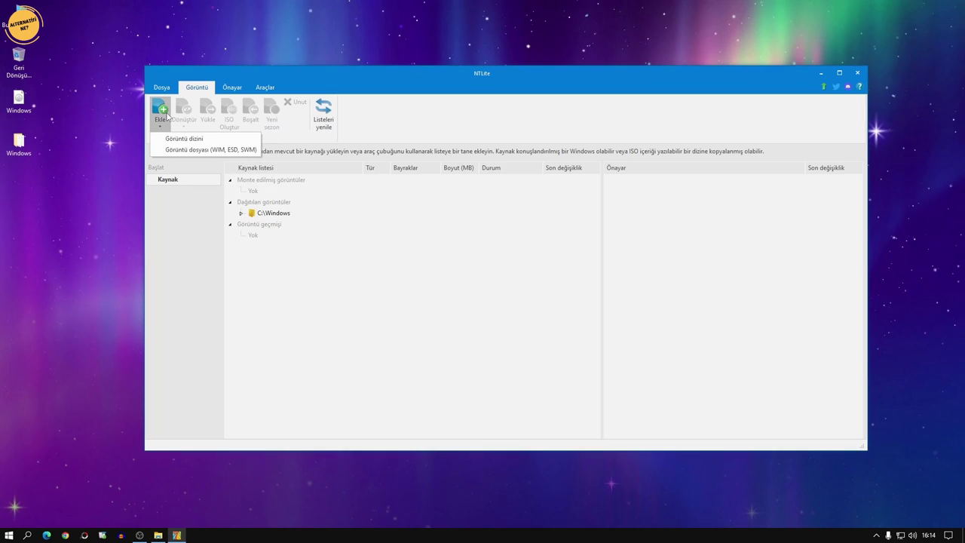
left_click(200, 140)
left_click(190, 270)
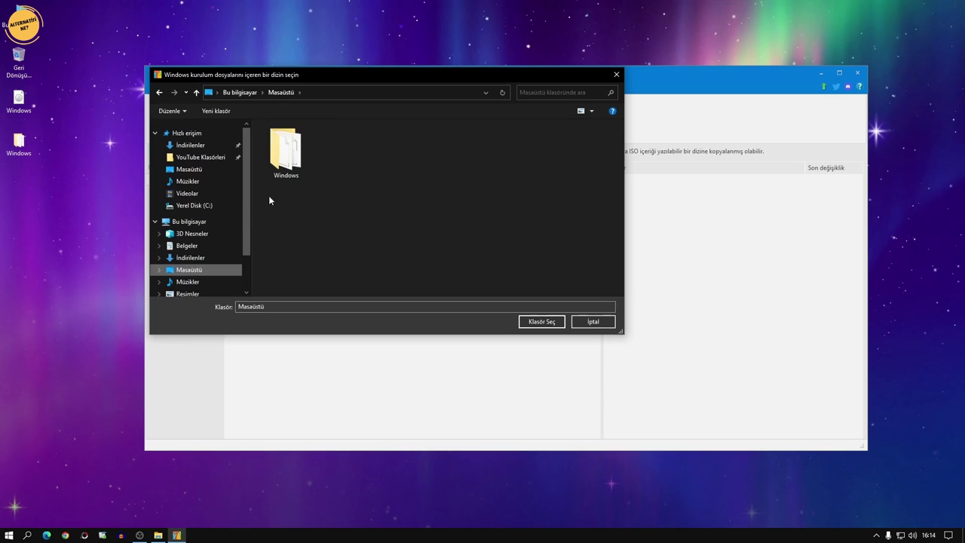
left_click(286, 151)
left_click(537, 324)
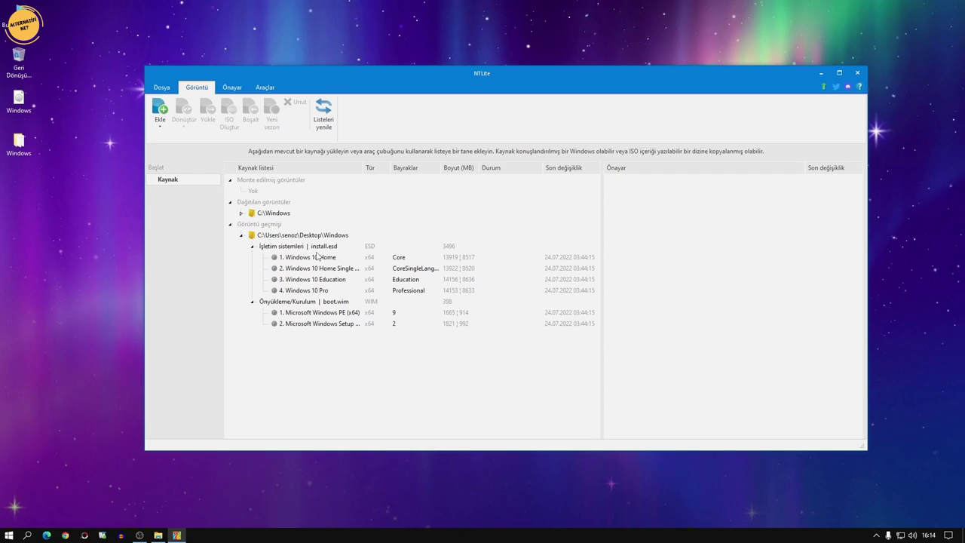
Load the Windows 10 Pro image from install.esd, agreeing to convert it to the standard WIM format
left_click(324, 293)
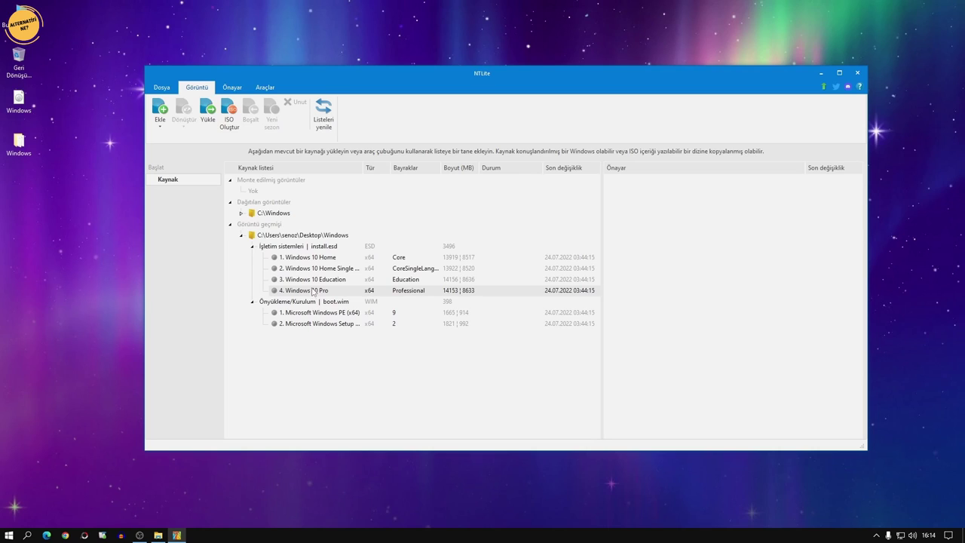
left_click(208, 111)
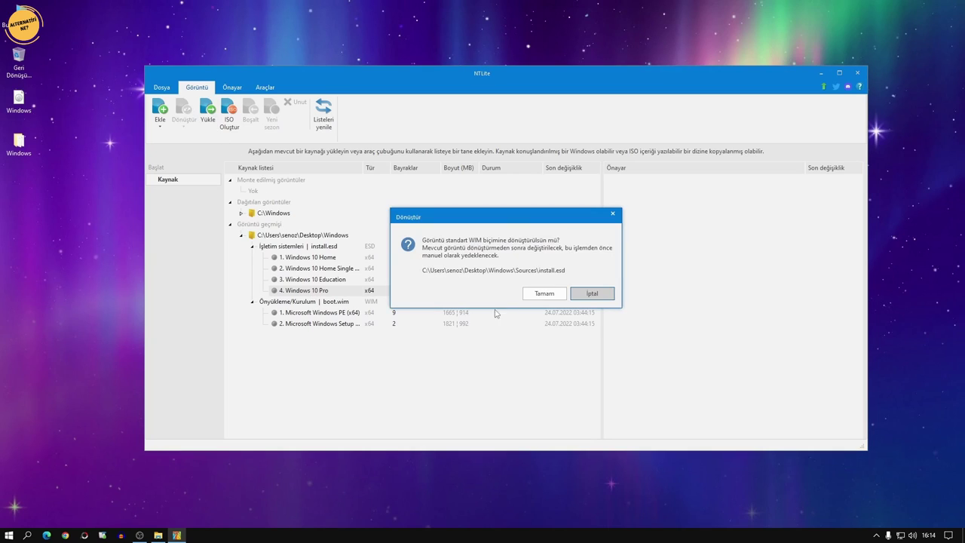
left_click(545, 294)
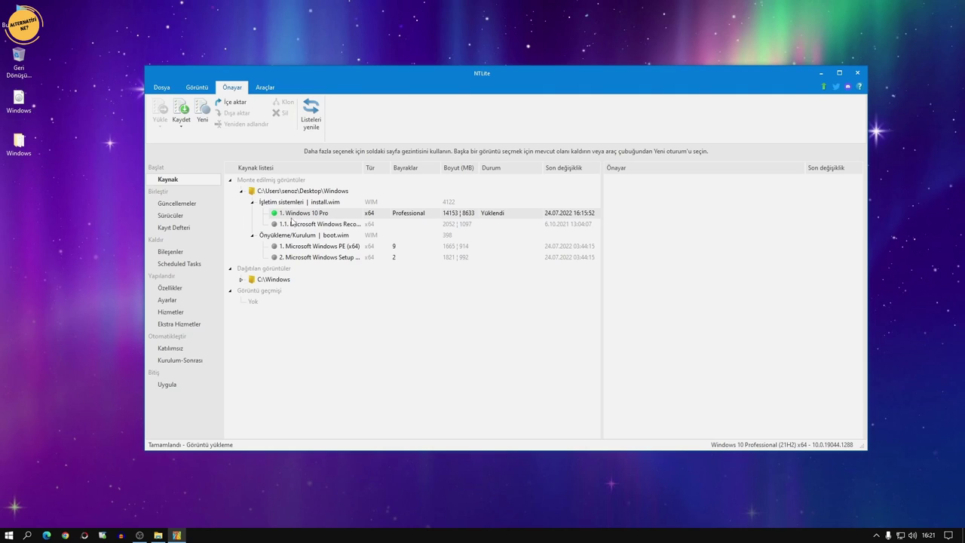
Open the component removal page for the loaded image and accept its warning with the option not to show it again
left_click(172, 251)
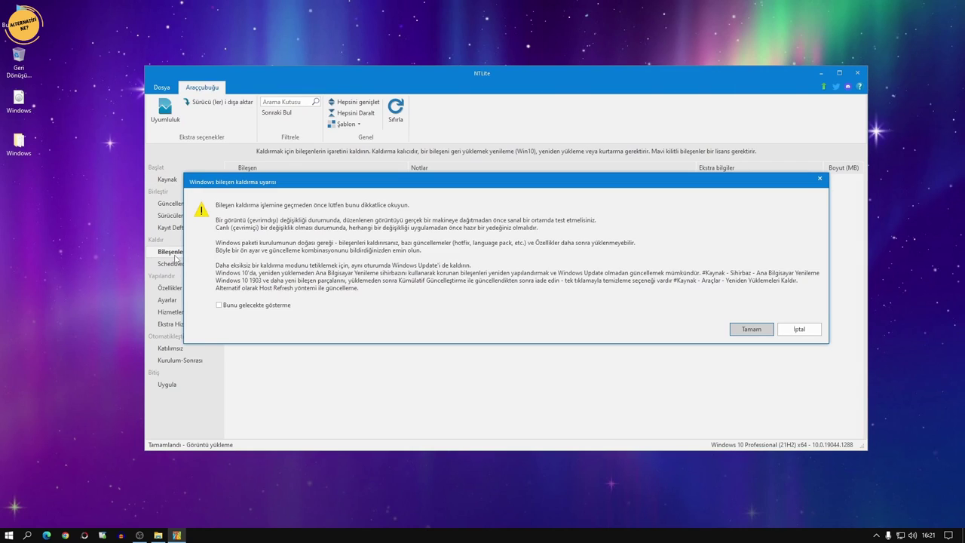
left_click(220, 306)
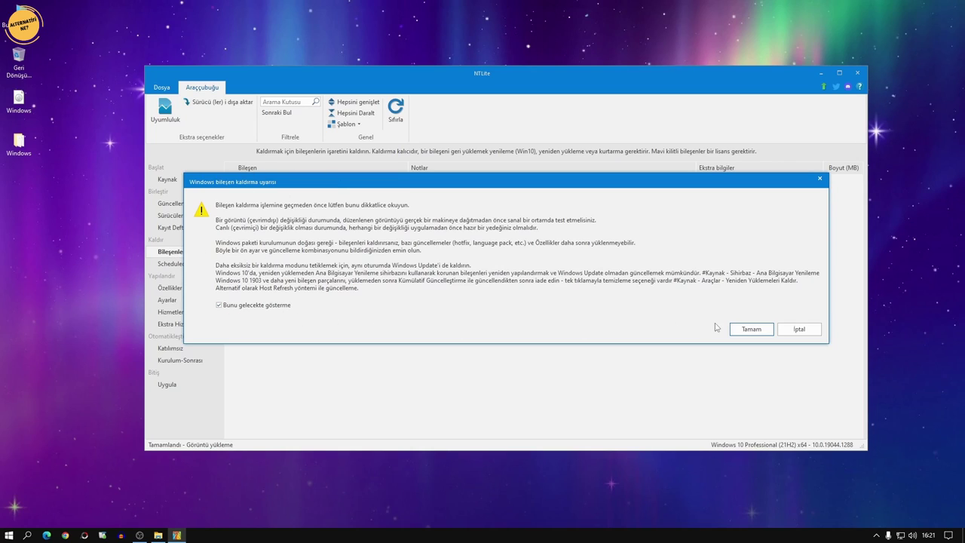
left_click(739, 332)
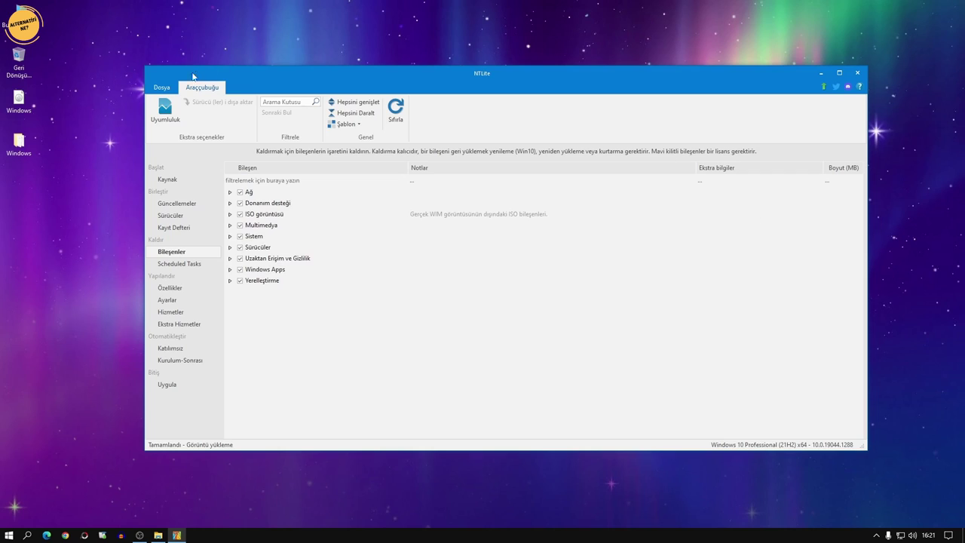
Open the Uyumluluk compatibility options and deselect Baskı with Tarayıcı, Spotify and TeamViewer from the protected component functions
left_click(165, 109)
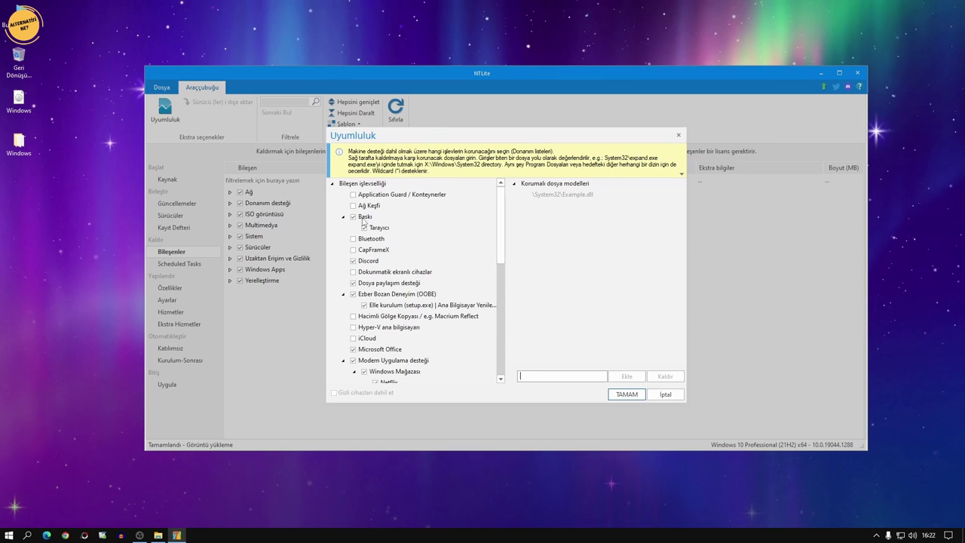
left_click(353, 217)
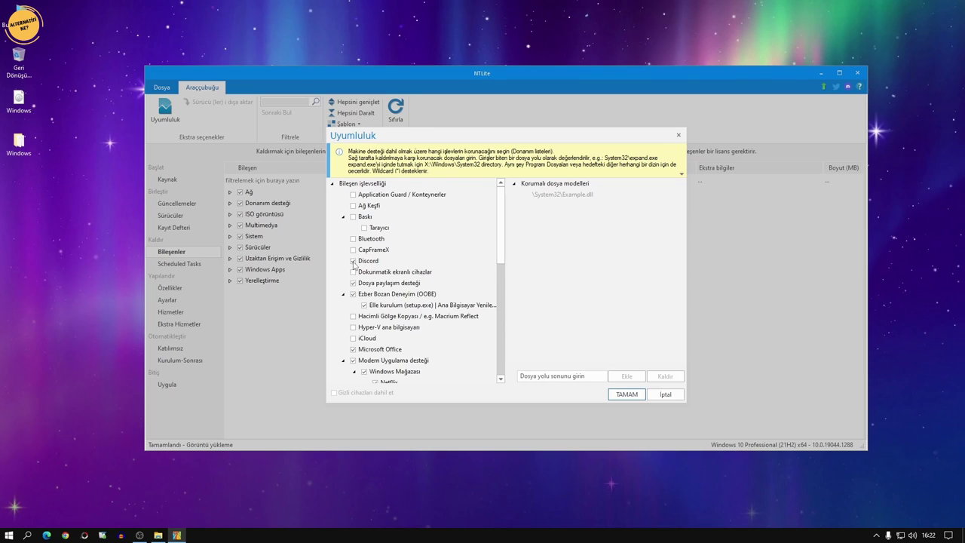
left_click(499, 302)
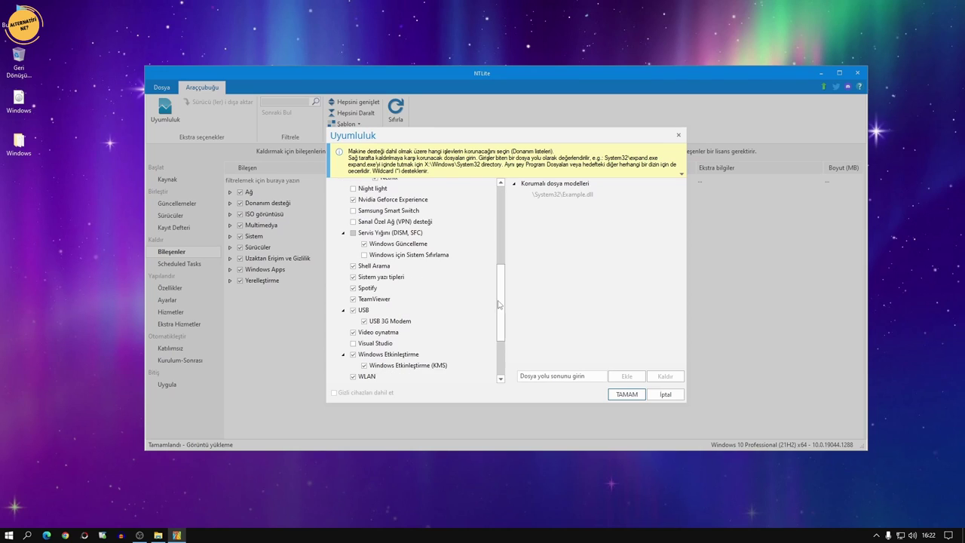
scroll(499, 293, "down", 1)
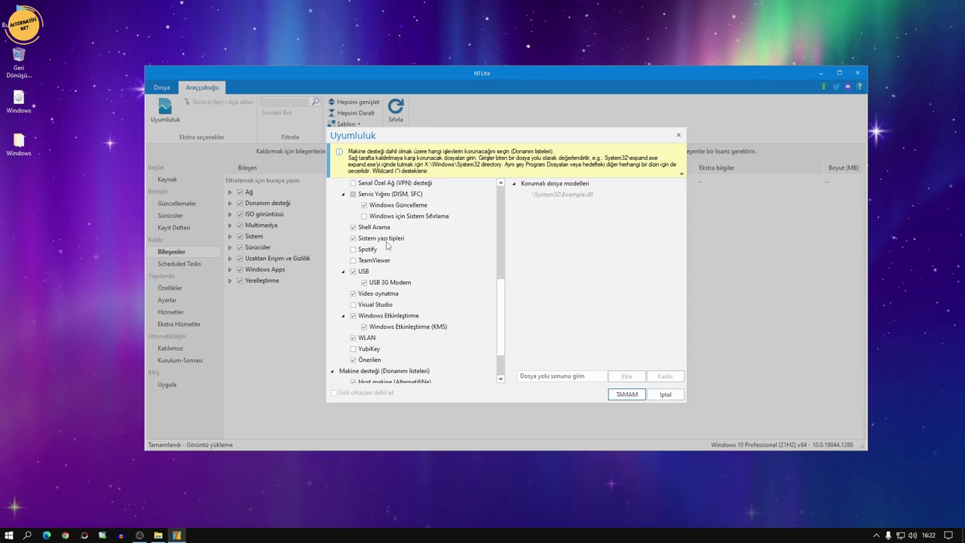
scroll(409, 263, "down", 1)
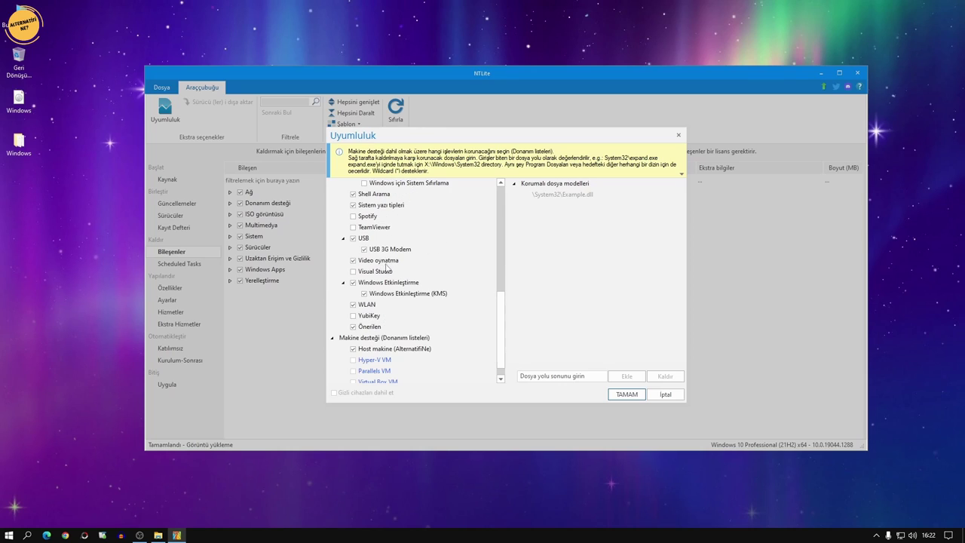
Deselect Video oynatma, WLAN and Önerilen in the compatibility options, then apply the compatibility settings
left_click(354, 261)
left_click(353, 304)
left_click(353, 326)
scroll(354, 329, "down", 1)
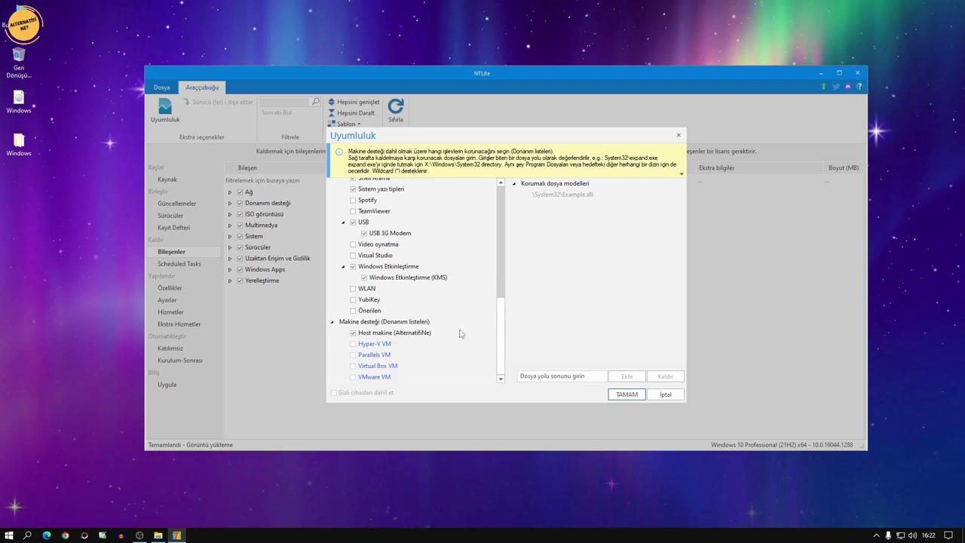
left_click(626, 394)
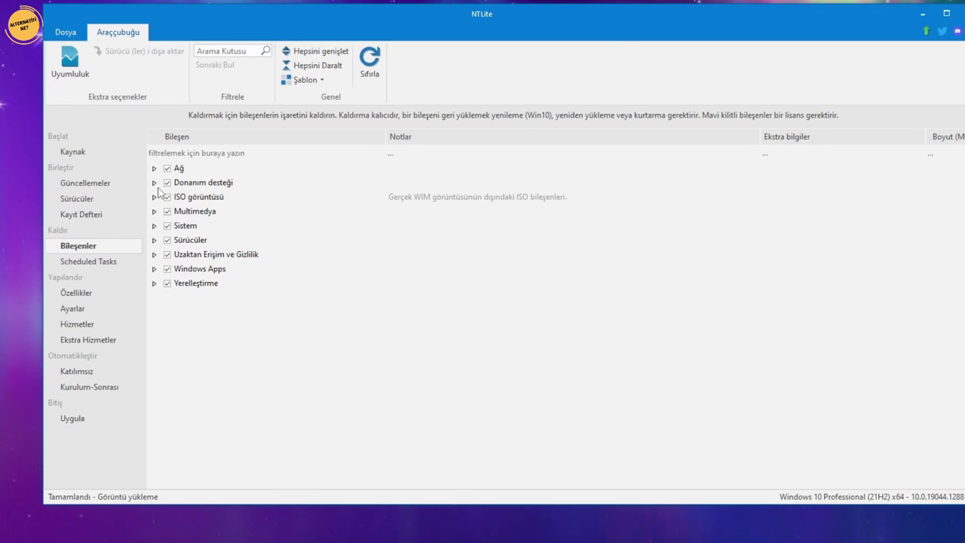
Mark the Baskı component under Donanım desteği for removal together with its dependent printer components
left_click(154, 183)
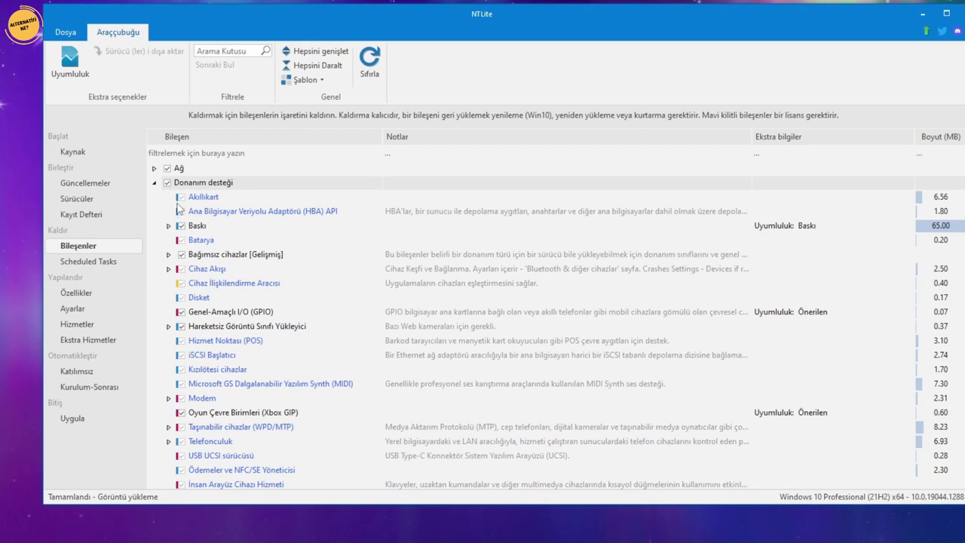
left_click(181, 227)
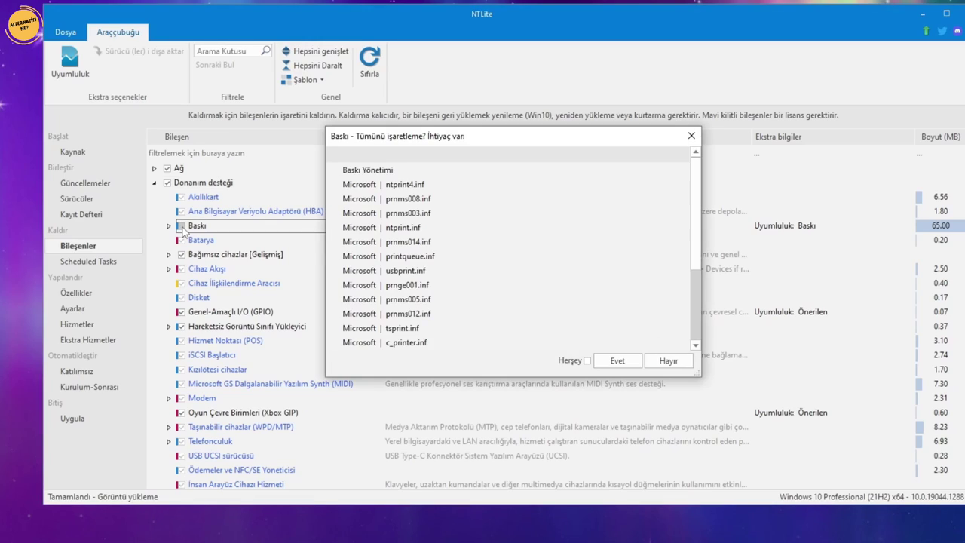
key("Return")
left_click(169, 227)
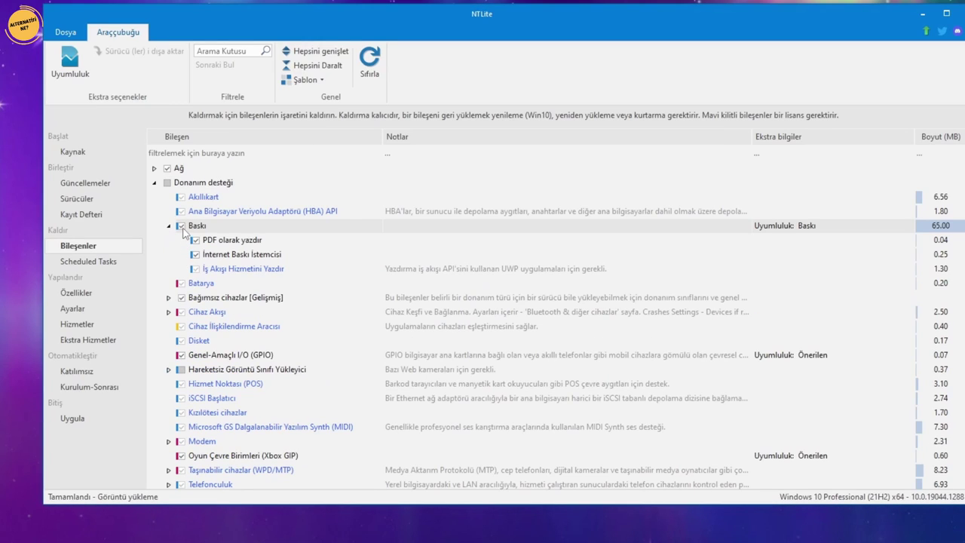
left_click(182, 228)
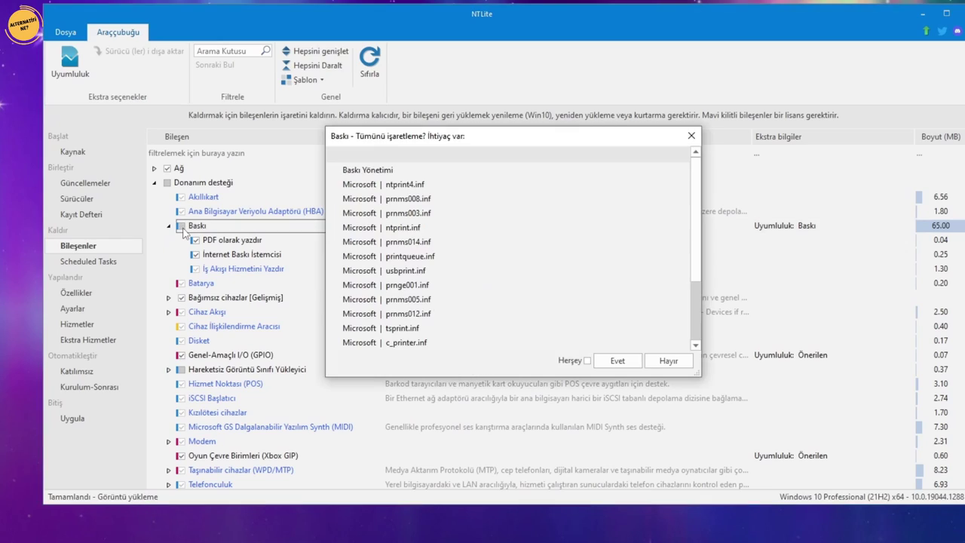
left_click(612, 360)
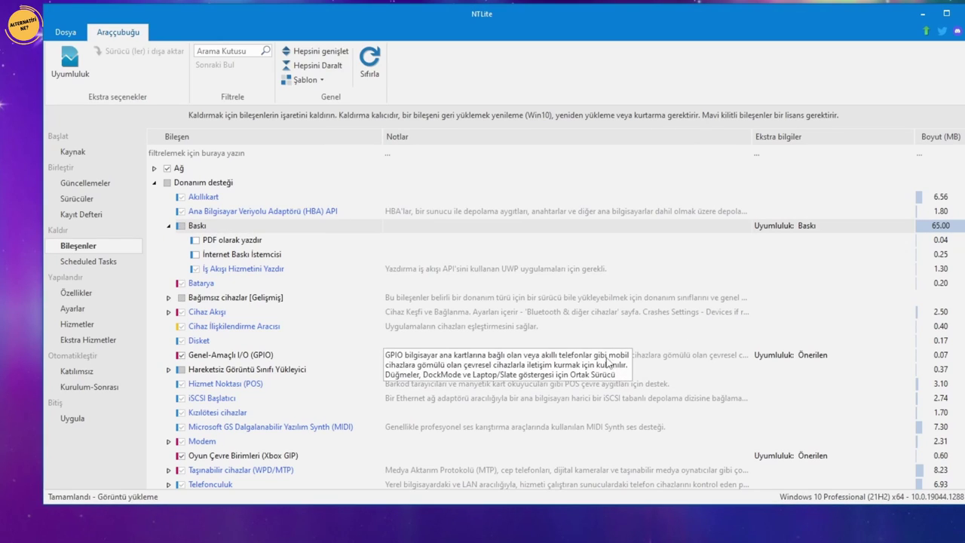
left_click(169, 226)
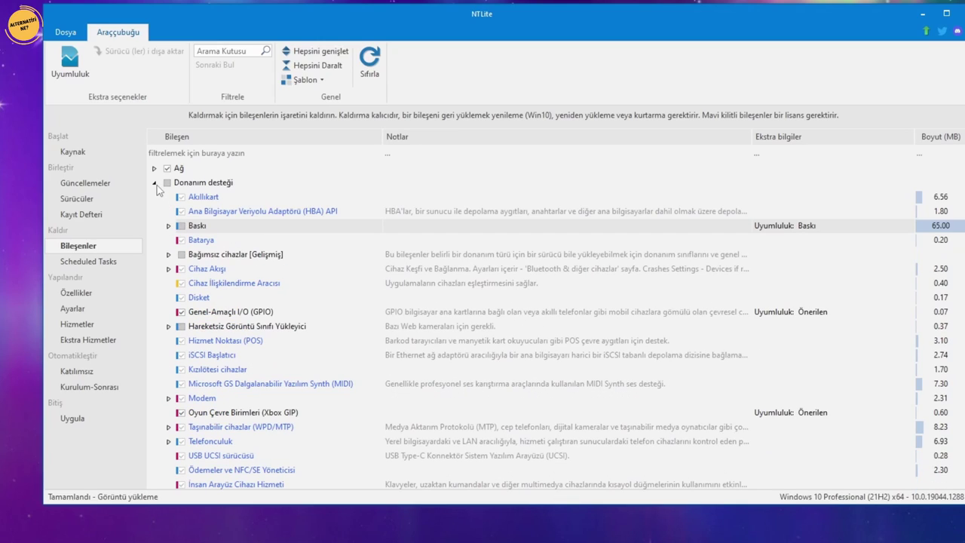
left_click(155, 182)
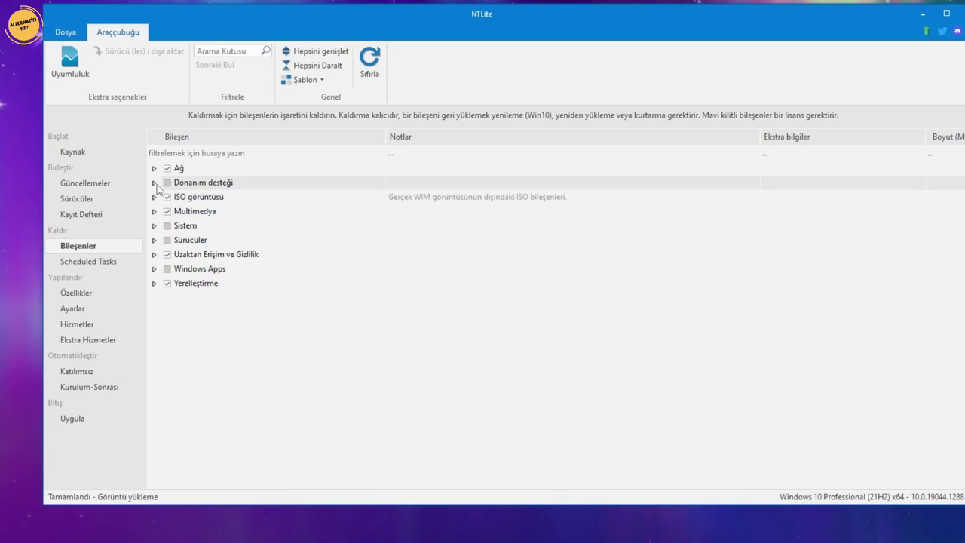
Mark MobilPC under Sistem for removal, including Ağ Projeksiyonu and Sensörler with its dependent drivers
left_click(154, 226)
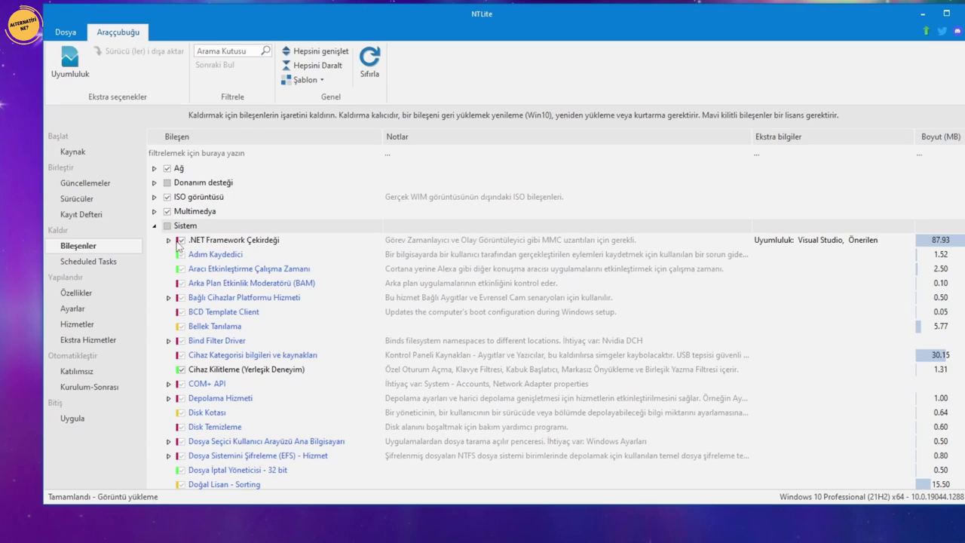
scroll(221, 259, "down", 15)
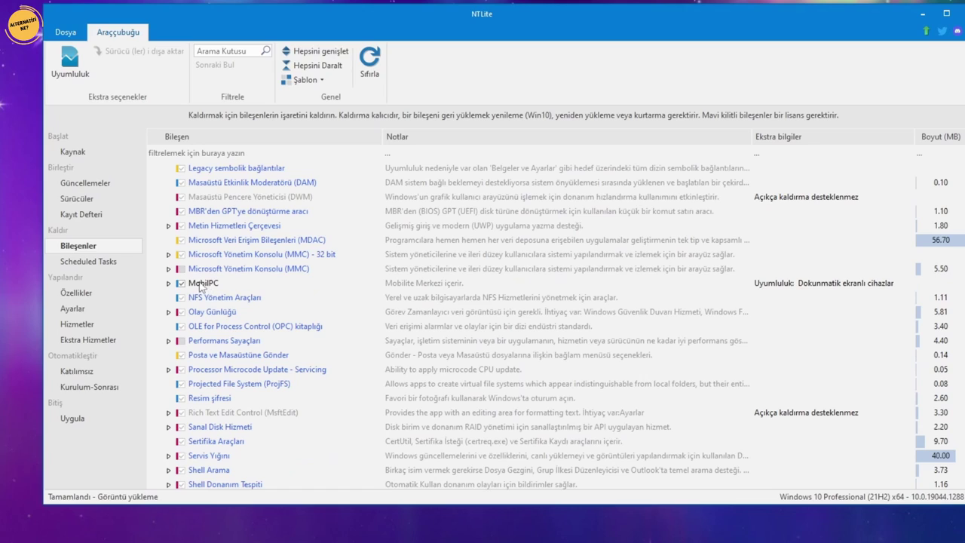
left_click(169, 283)
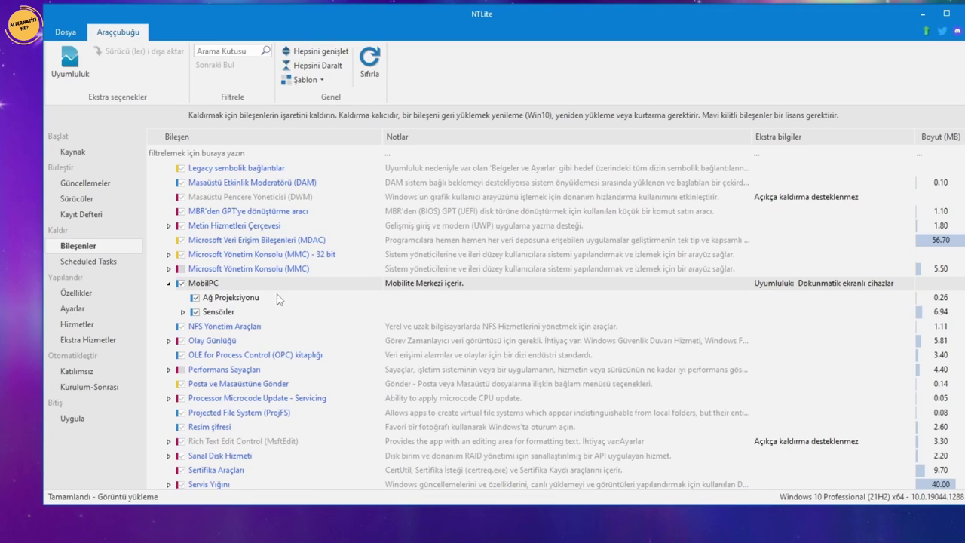
left_click(180, 283)
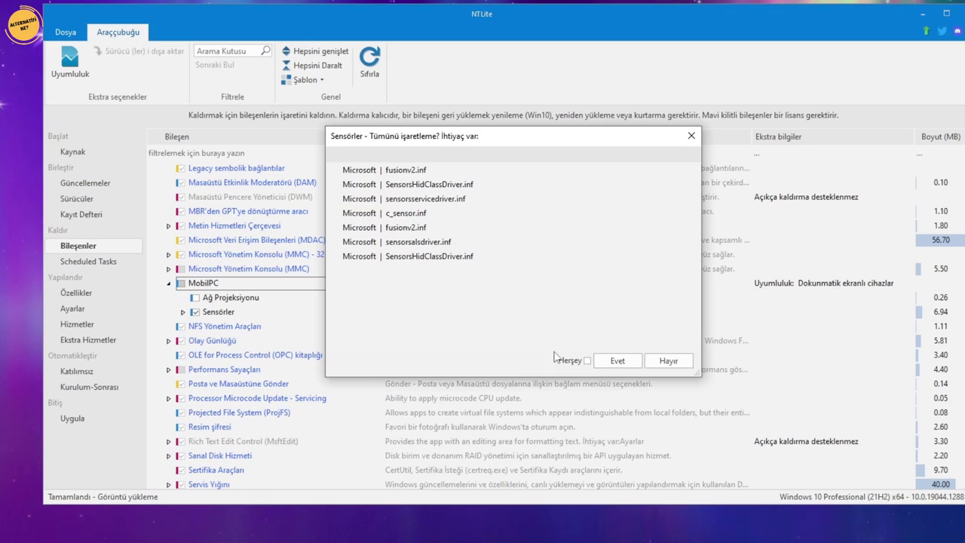
left_click(616, 361)
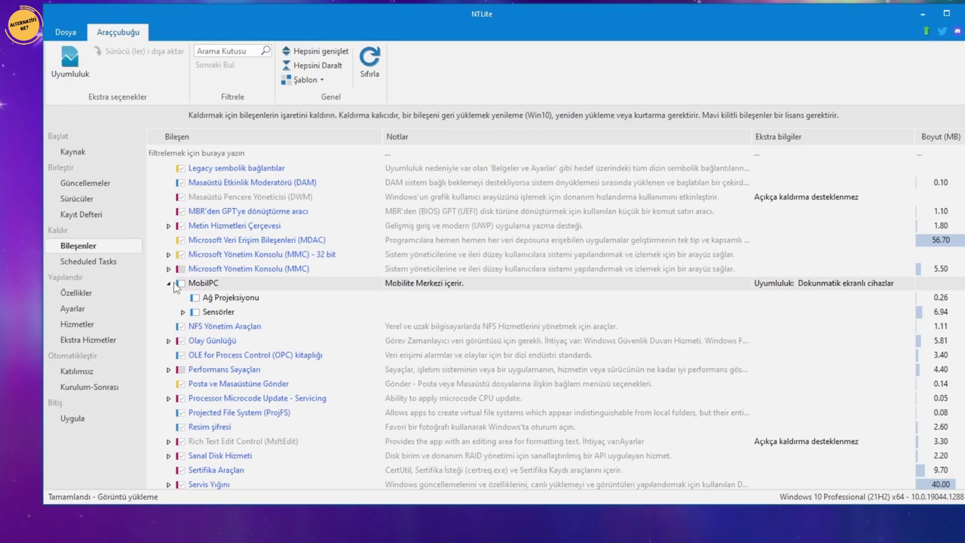
scroll(171, 271, "up", 15)
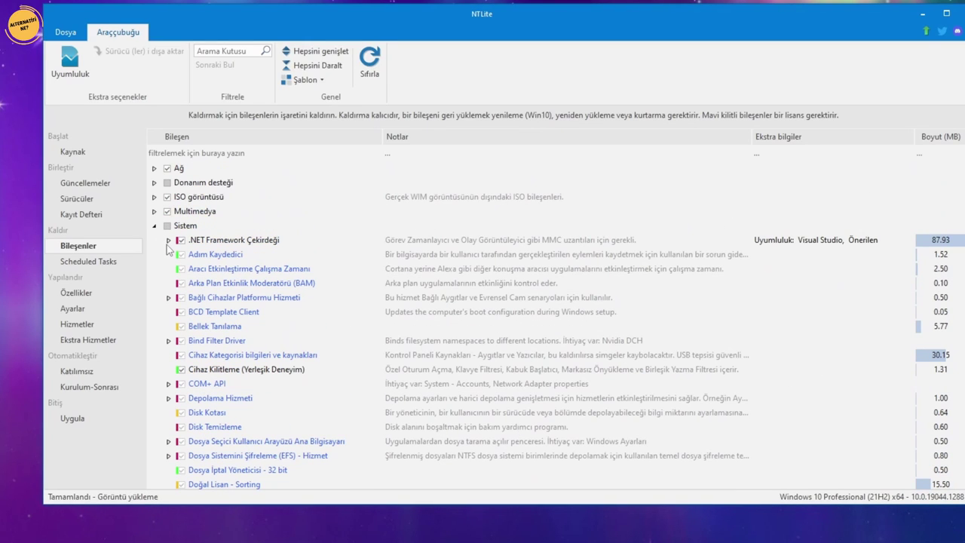
left_click(155, 225)
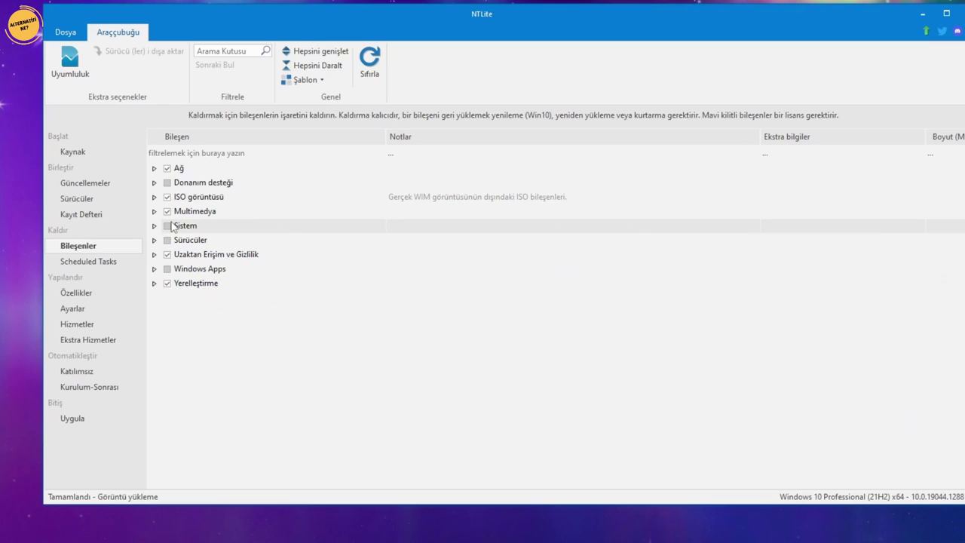
Mark Xbox Game UI in the Sistem Uygulamaları group of Windows Apps for removal, accepting its dependent Microsoft Solitaire Collection
left_click(154, 269)
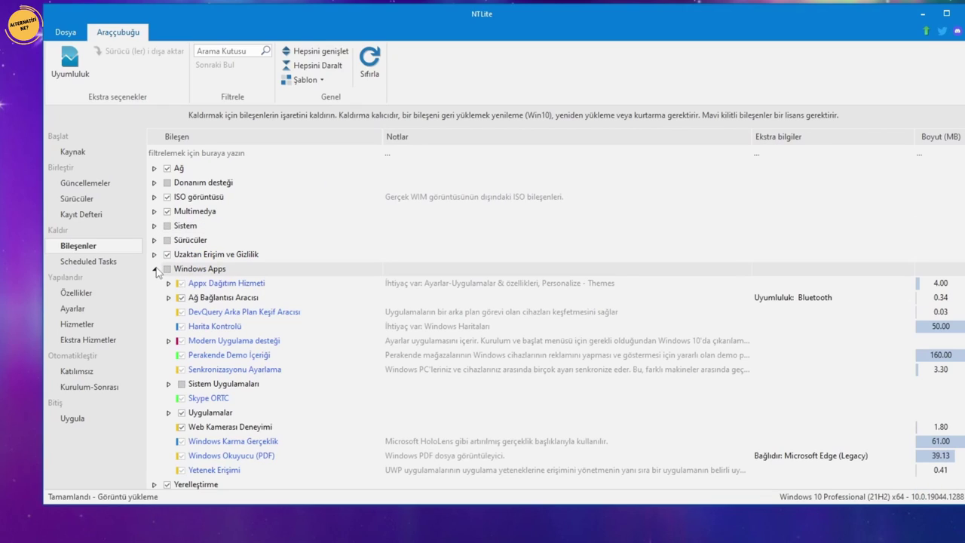
left_click(168, 384)
scroll(249, 386, "down", 2)
scroll(248, 385, "down", 1)
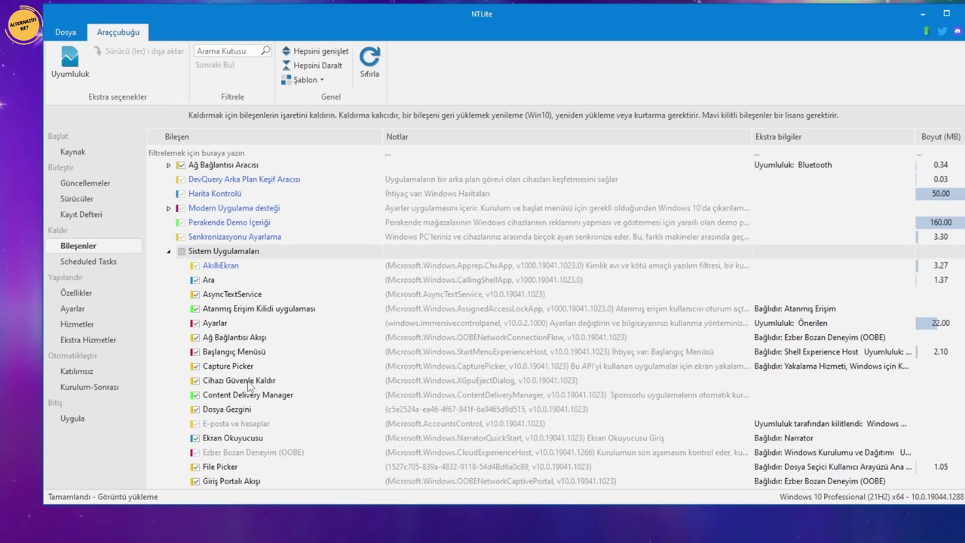
scroll(261, 315, "down", 4)
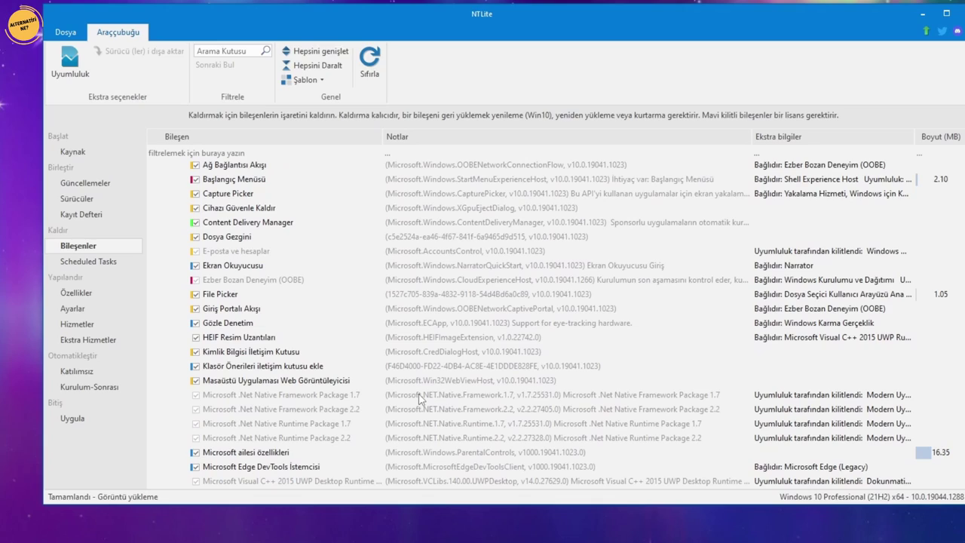
left_click(335, 381)
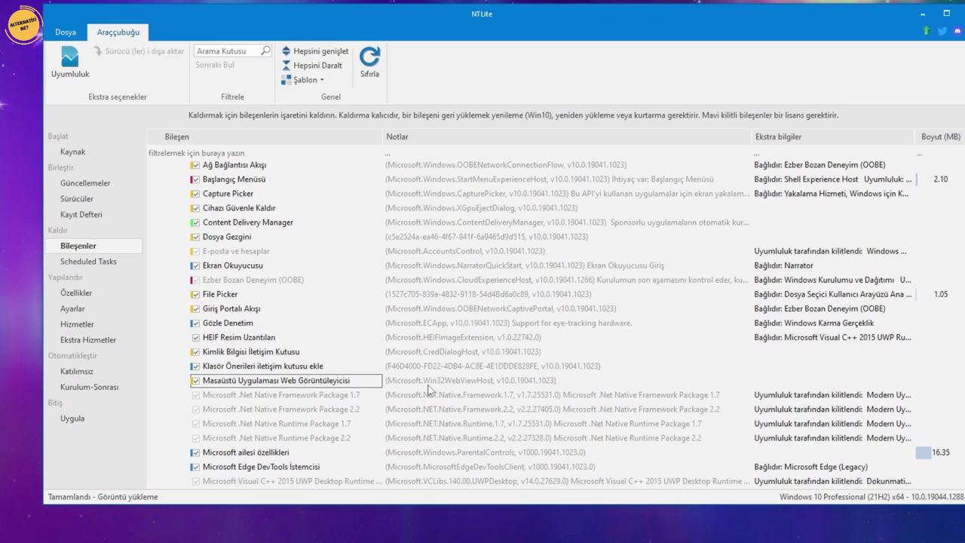
scroll(416, 184, "down", 10)
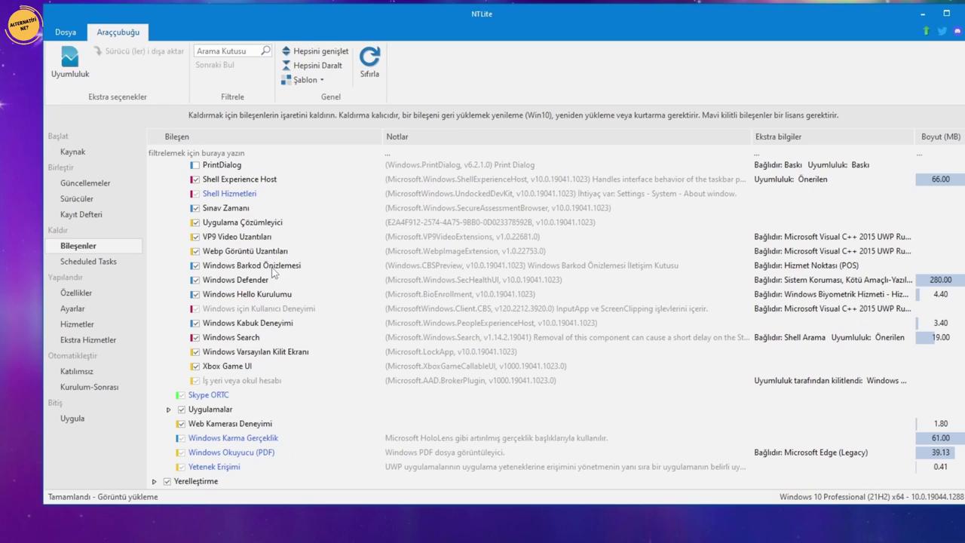
left_click(195, 367)
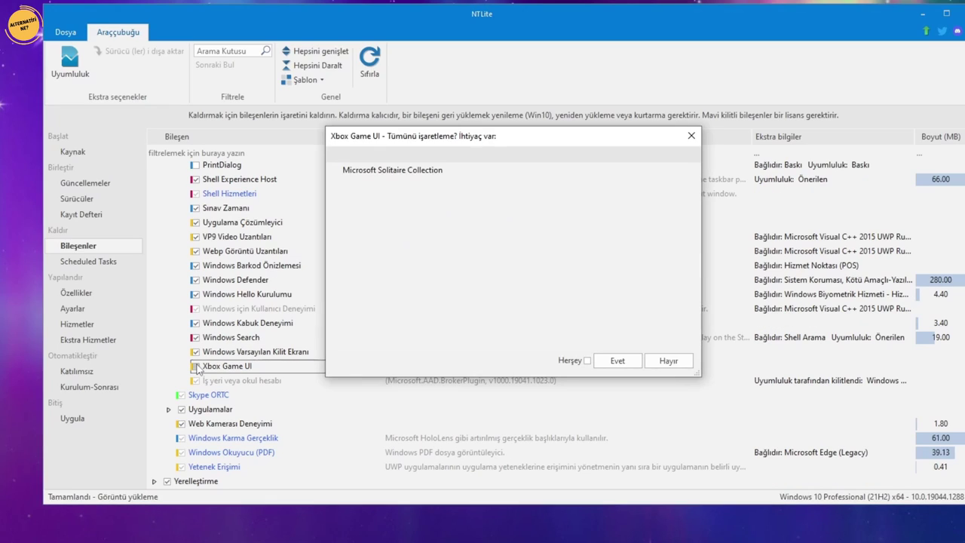
left_click(587, 361)
left_click(614, 363)
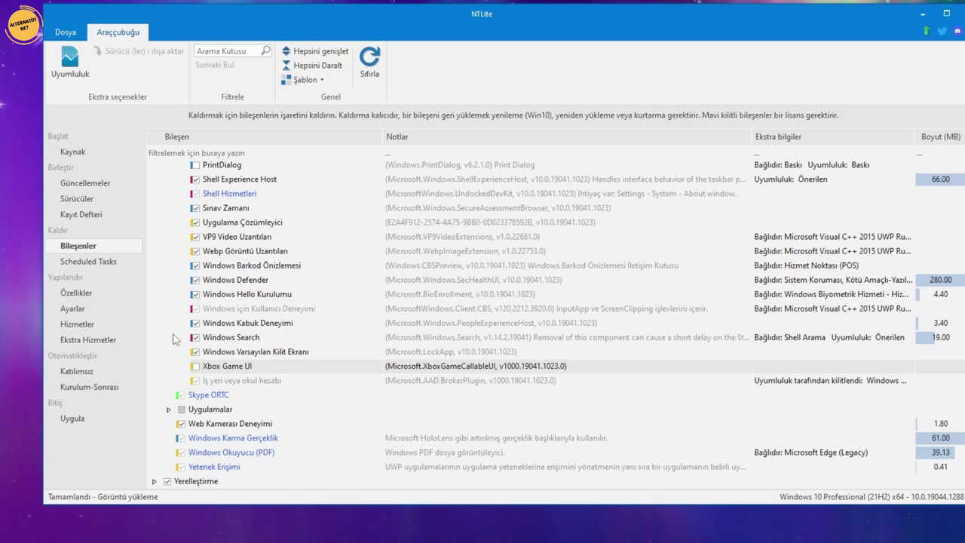
Mark Windows Defender and Windows Hello Kurulumu for removal, accepting the dependent Güvenlik Merkezi
left_click(194, 281)
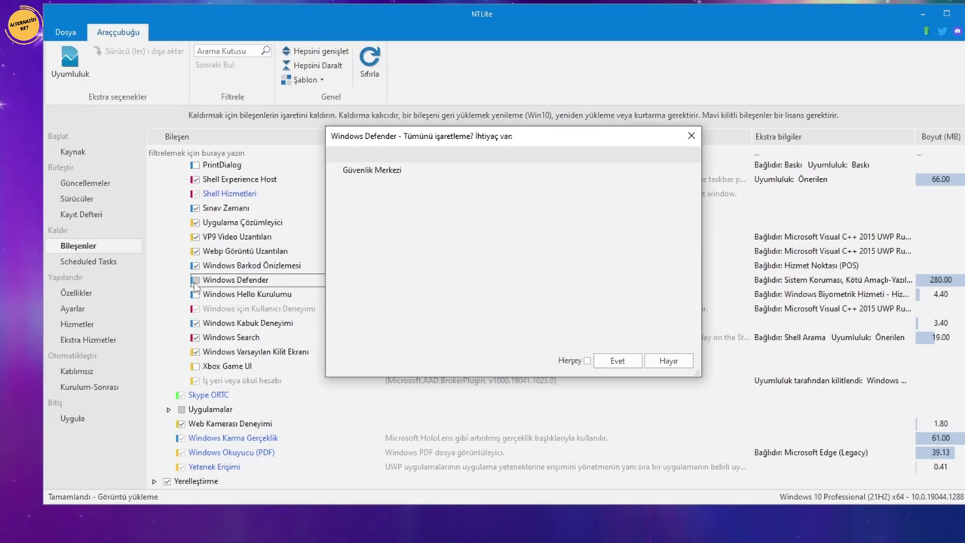
left_click(587, 360)
left_click(618, 360)
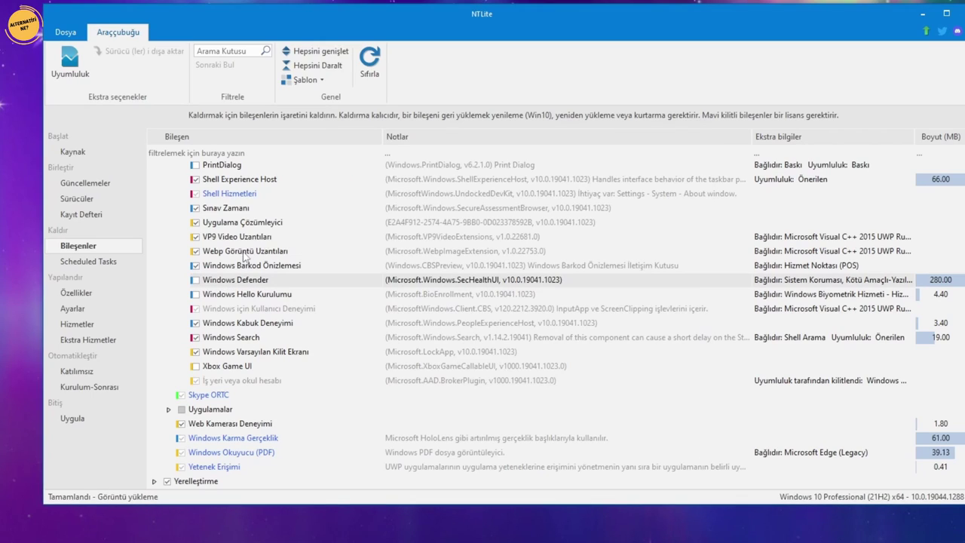
Mark the system apps Windows Barkod Önizlemesi, Sınav Zamanı and Microsoft ailesi özellikleri for removal
left_click(195, 266)
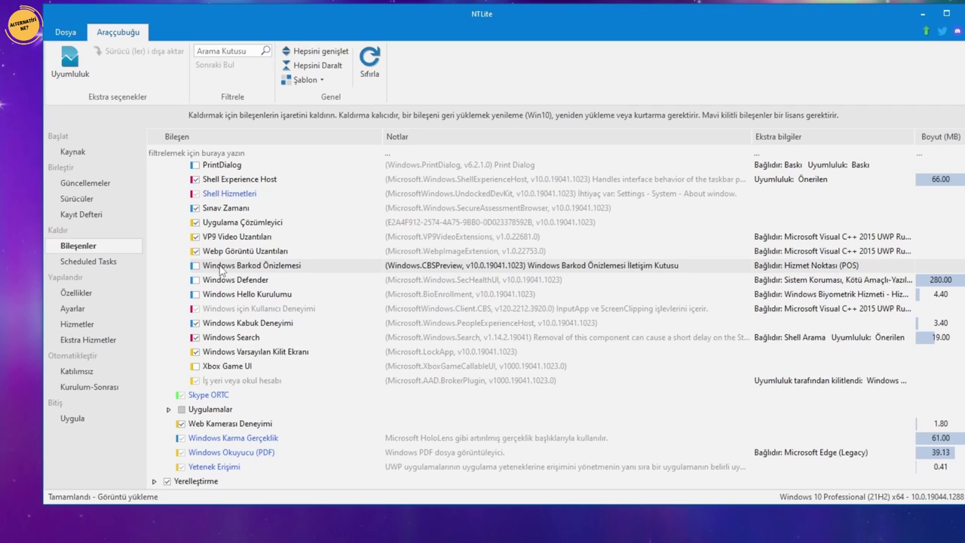
scroll(218, 265, "up", 1)
left_click(196, 252)
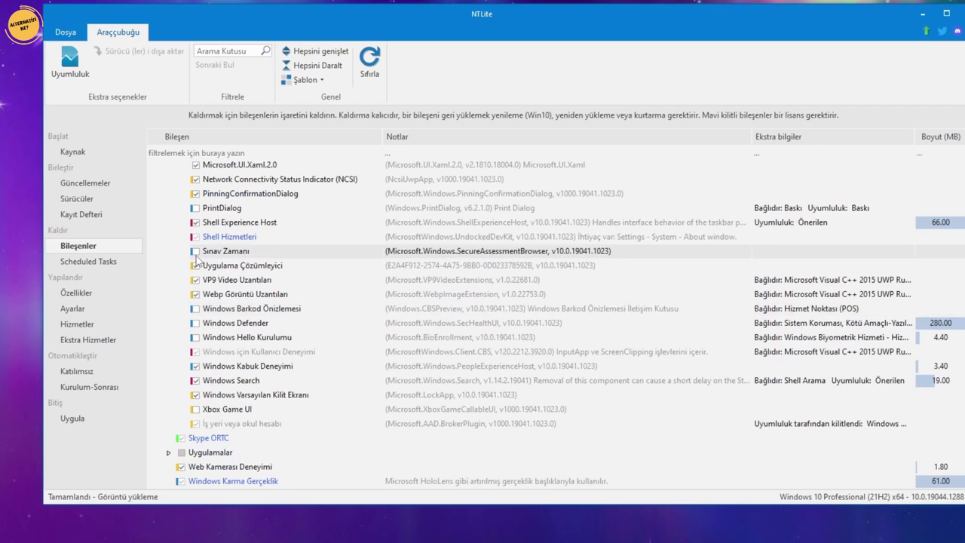
scroll(200, 324, "up", 2)
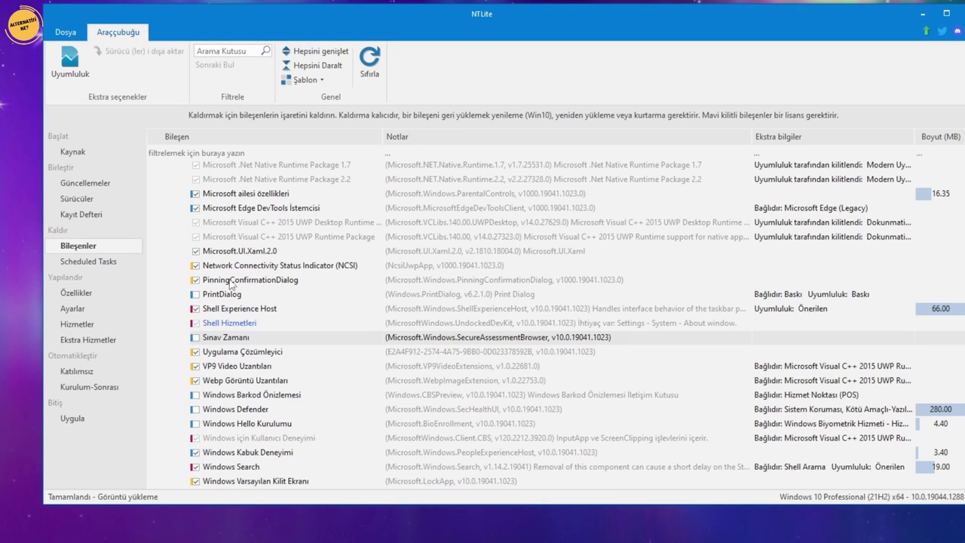
scroll(226, 282, "up", 1)
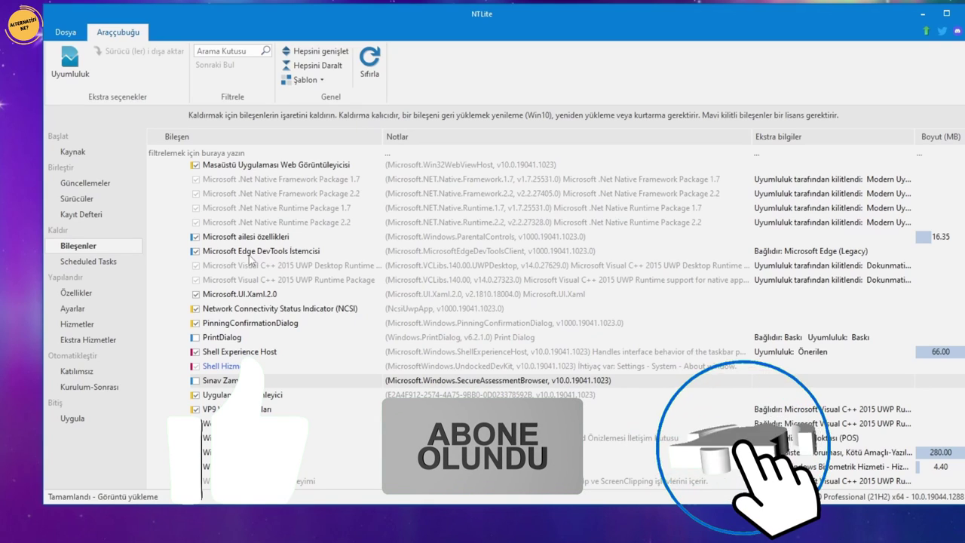
left_click(195, 236)
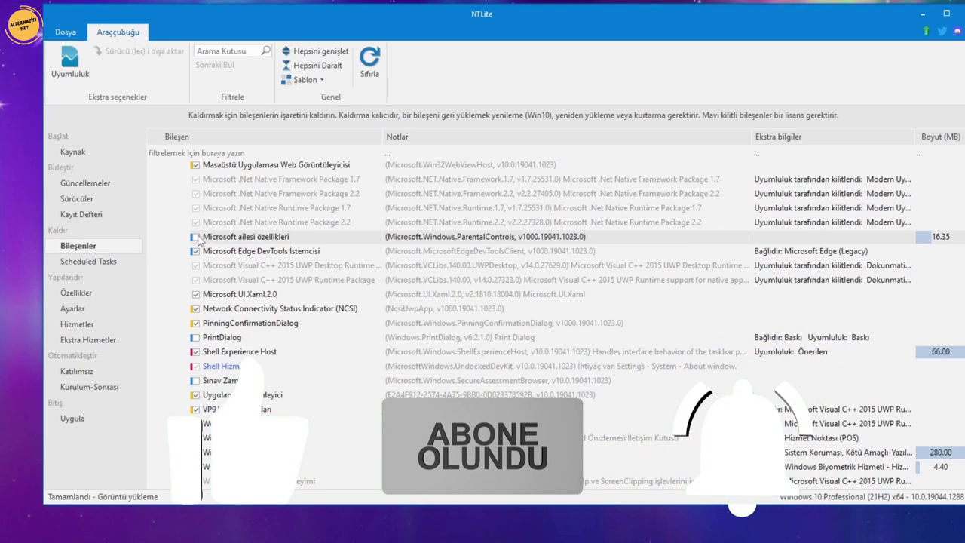
Mark Cortana, 3B Görüntüleyici and Cüzdan Hizmeti in the Uygulamalar group of Windows Apps for removal
scroll(218, 270, "up", 1)
scroll(217, 270, "up", 1)
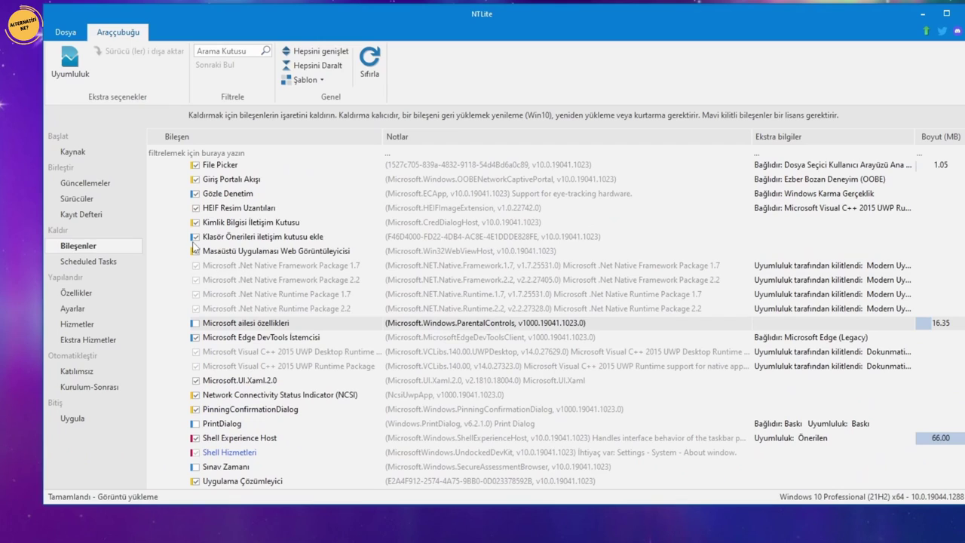
scroll(195, 250, "up", 1)
scroll(194, 260, "up", 4)
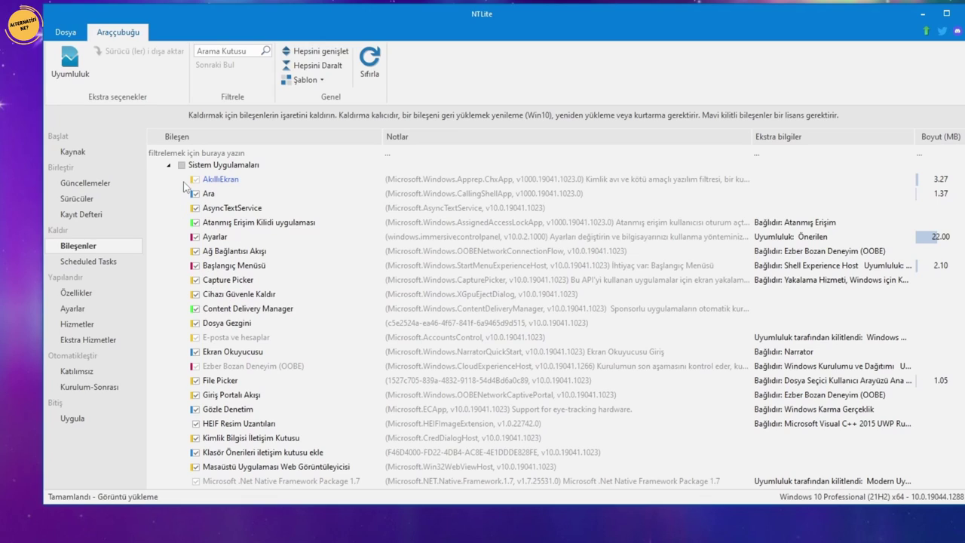
left_click(169, 164)
left_click(156, 268)
left_click(155, 268)
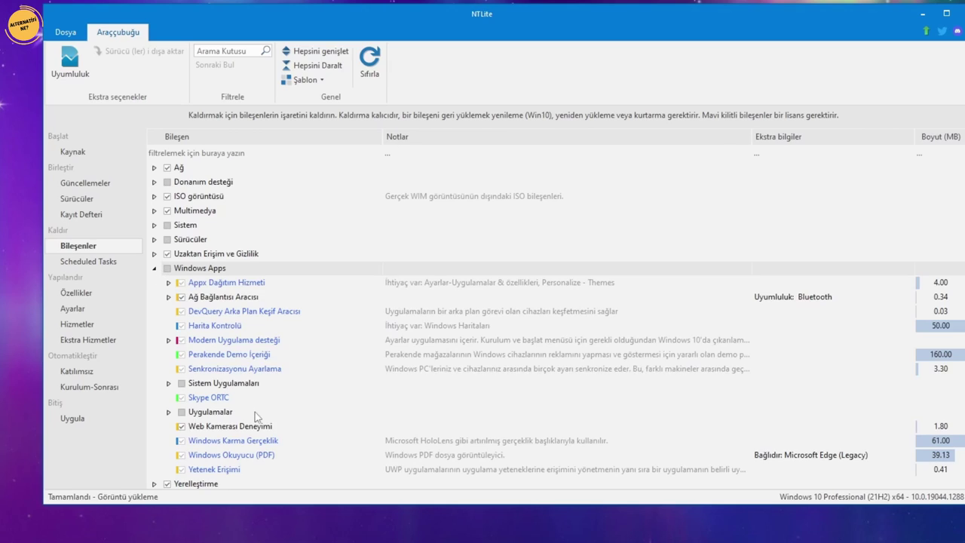
left_click(169, 410)
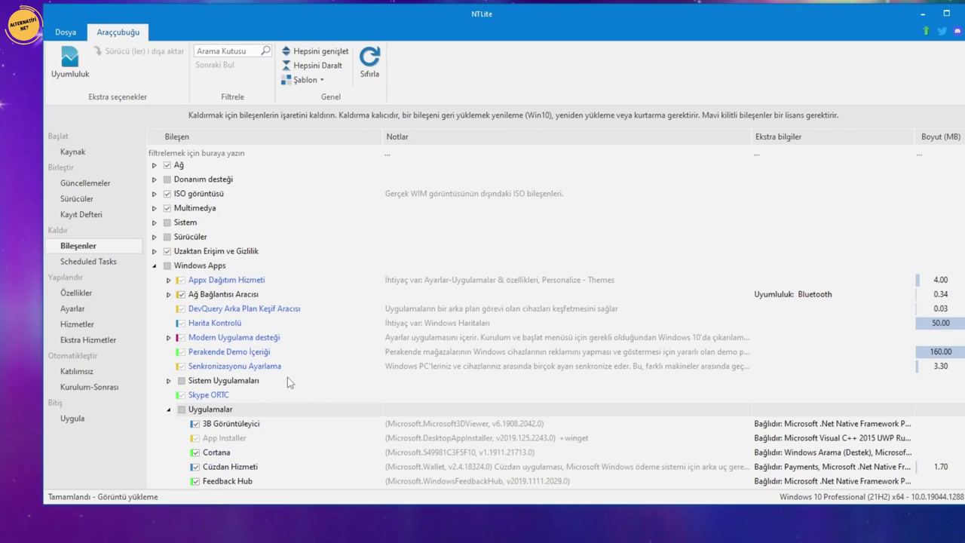
scroll(287, 376, "down", 3)
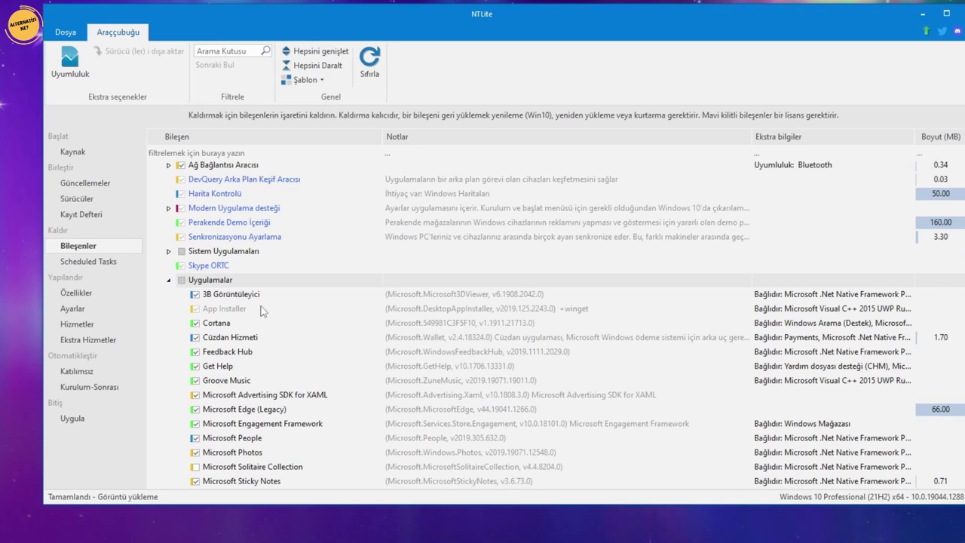
left_click(196, 323)
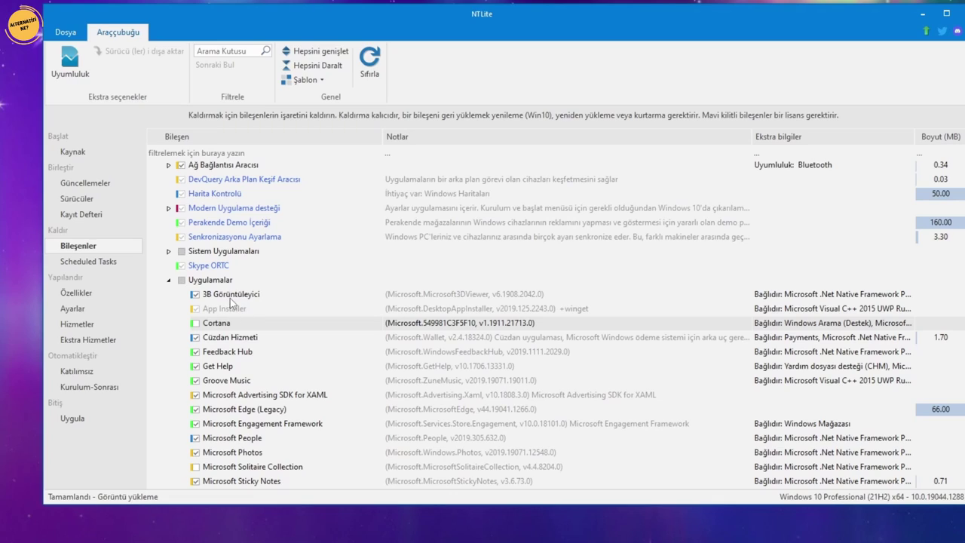
left_click(197, 294)
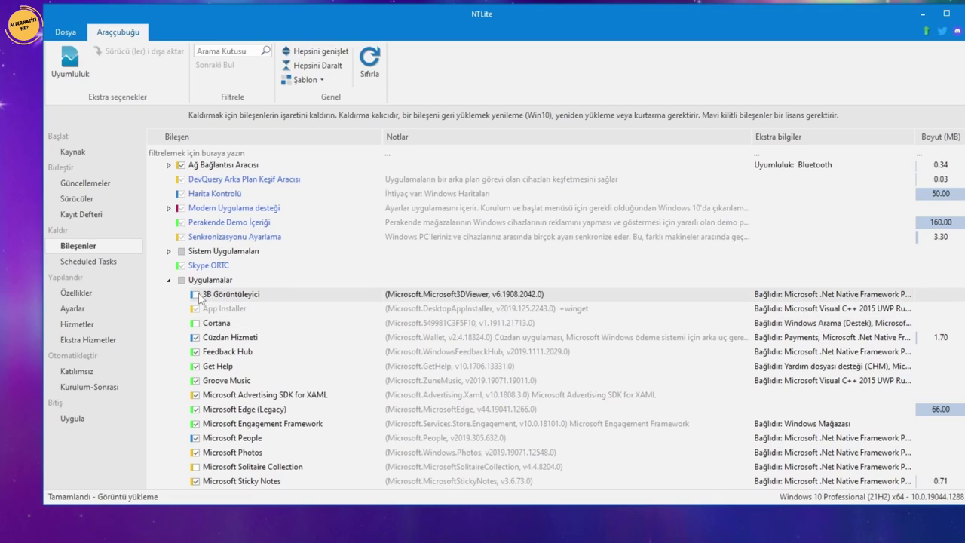
left_click(195, 337)
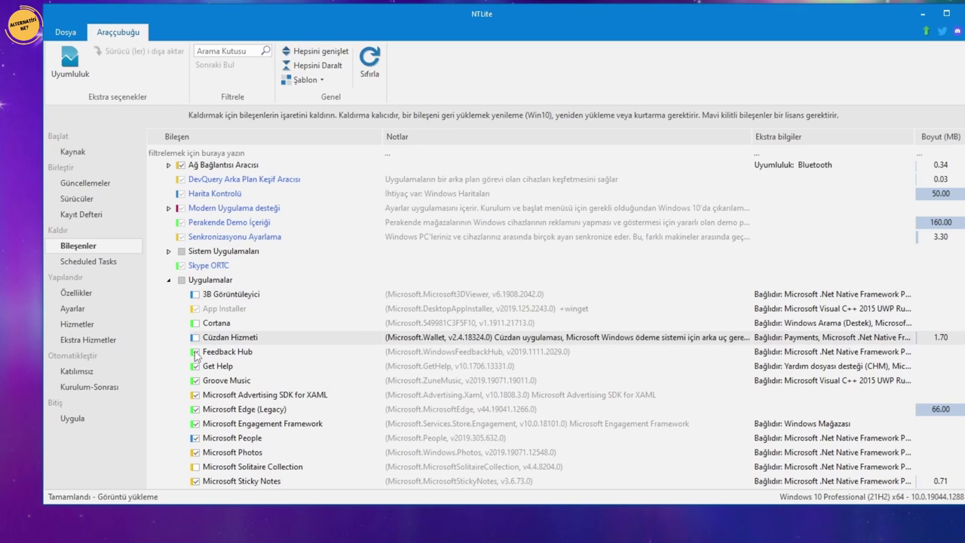
Mark Feedback Hub, Get Help, Groove Music, Microsoft Advertising SDK for XAML and Microsoft Engagement Framework for removal, including dependent MSN Weather and Microsoft Sticky Notes
left_click(195, 351)
left_click(196, 366)
left_click(196, 382)
scroll(212, 394, "down", 2)
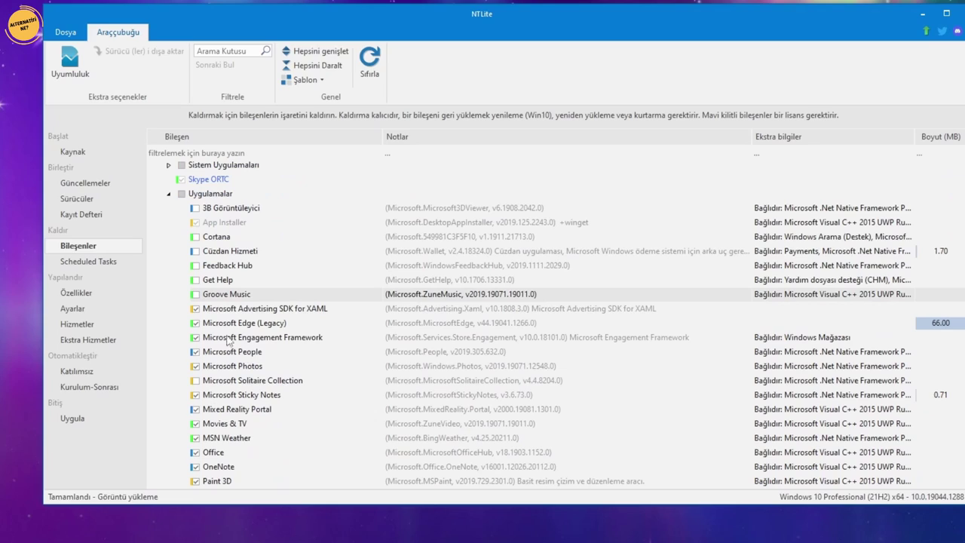
left_click(196, 309)
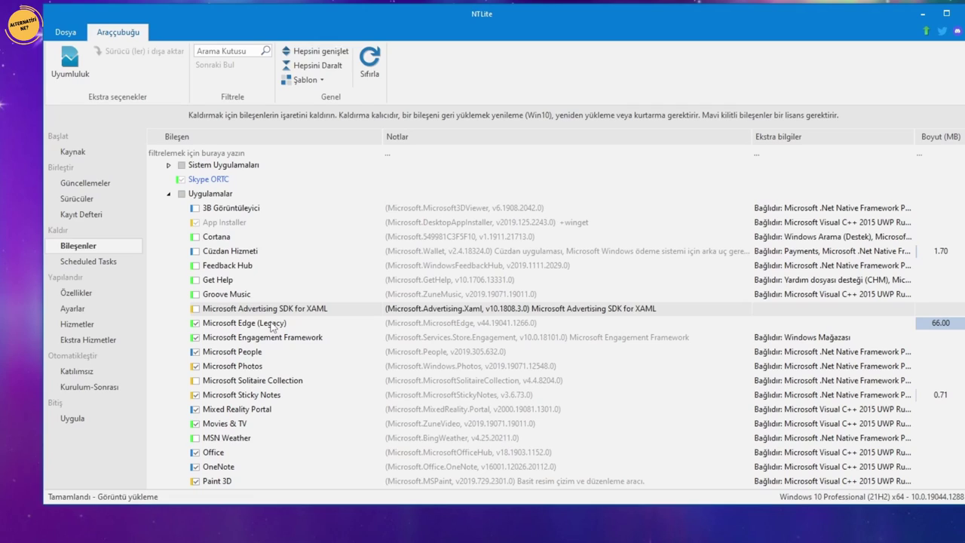
left_click(197, 338)
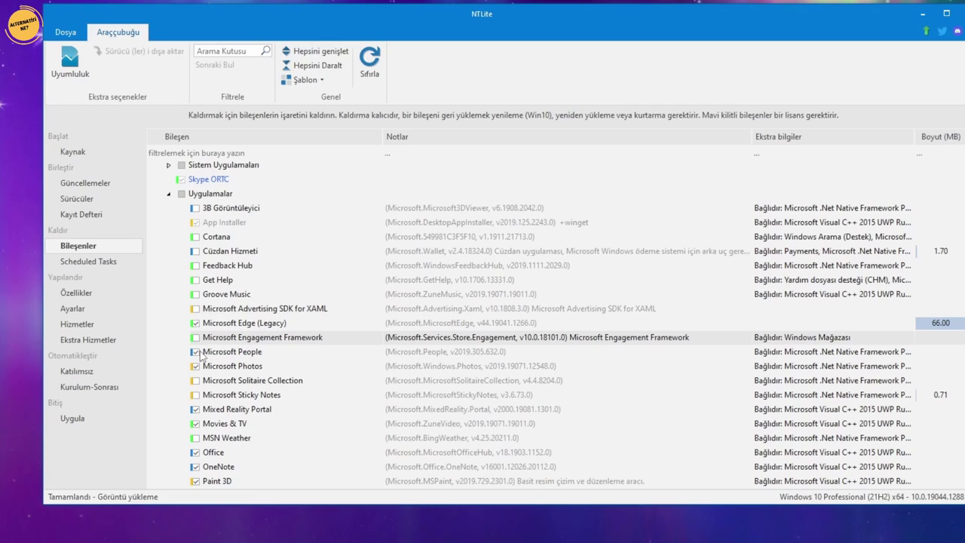
Mark Microsoft People, Microsoft Photos, Mixed Reality Portal, Movies & TV, Office and OneNote for removal
left_click(197, 352)
left_click(196, 365)
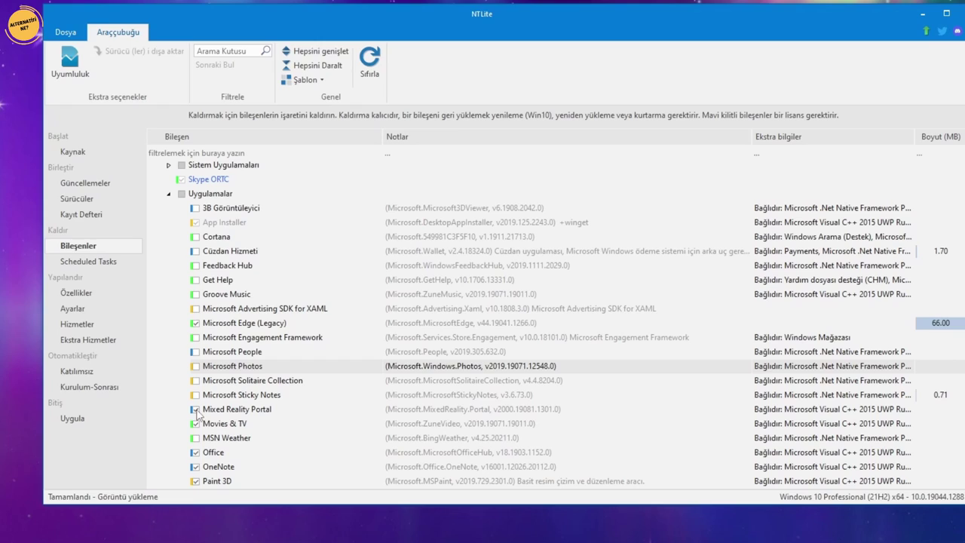
left_click(206, 410)
scroll(206, 422, "down", 2)
left_click(207, 338)
left_click(195, 367)
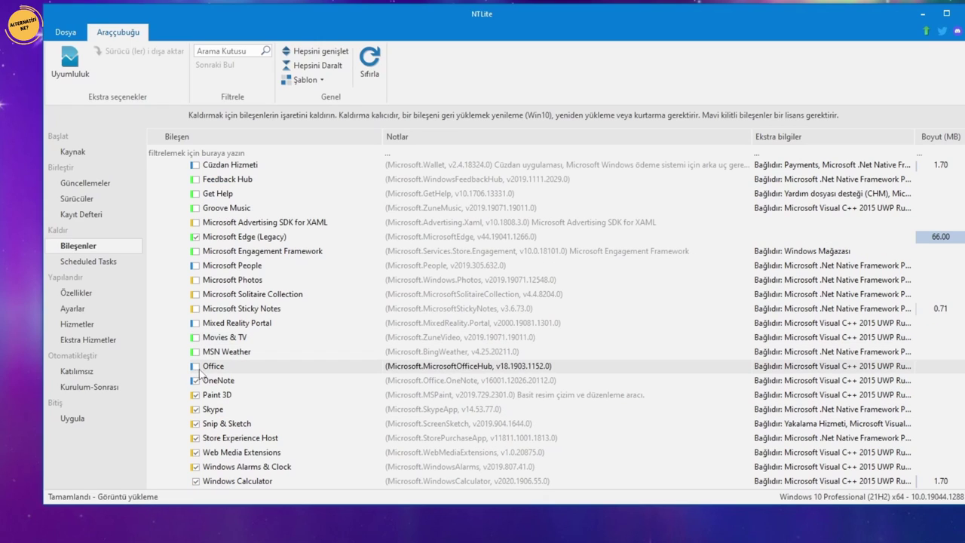
left_click(197, 380)
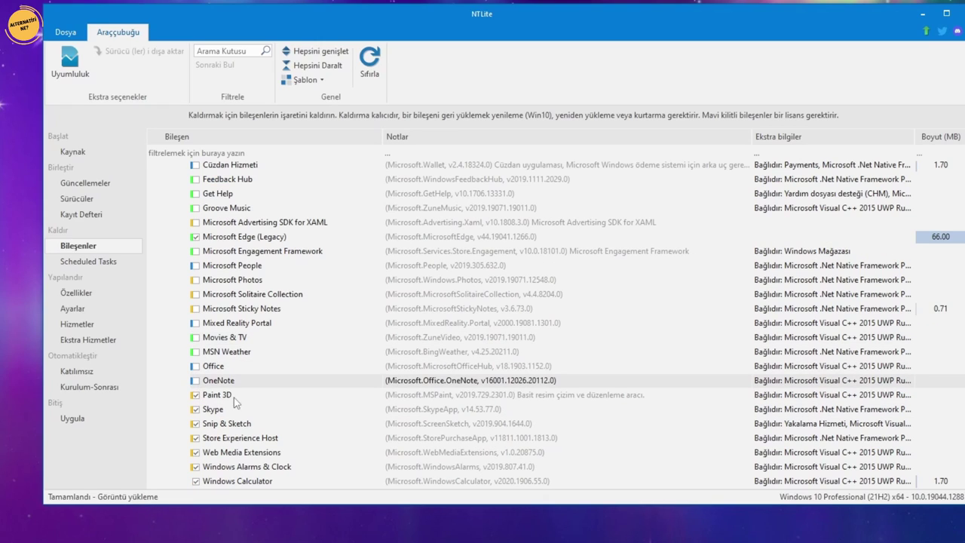
Mark Skype, Snip & Sketch, Store Experience Host, Windows Alarms & Clock, Windows Camera, Windows Maps and Windows Voice Recorder for removal
left_click(195, 409)
left_click(195, 424)
scroll(229, 422, "down", 3)
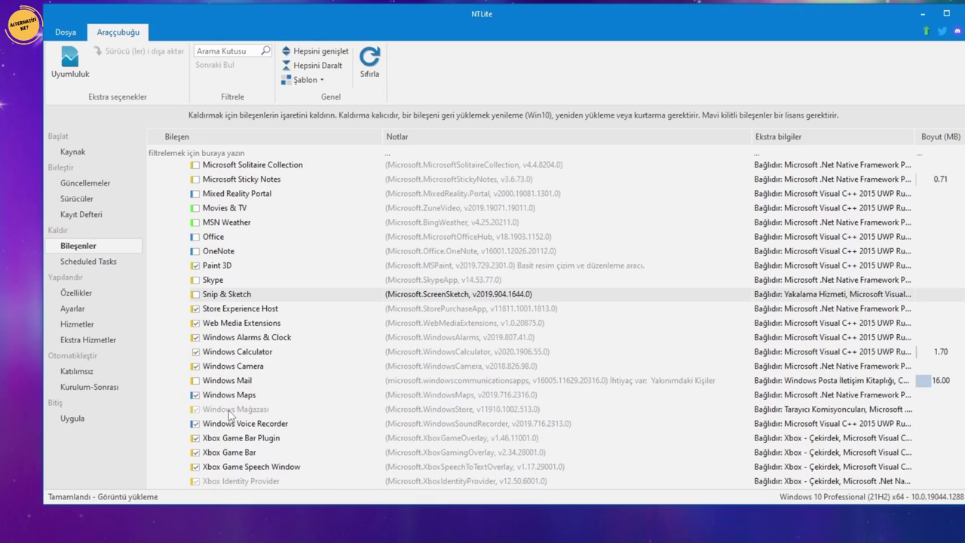
left_click(195, 309)
left_click(195, 337)
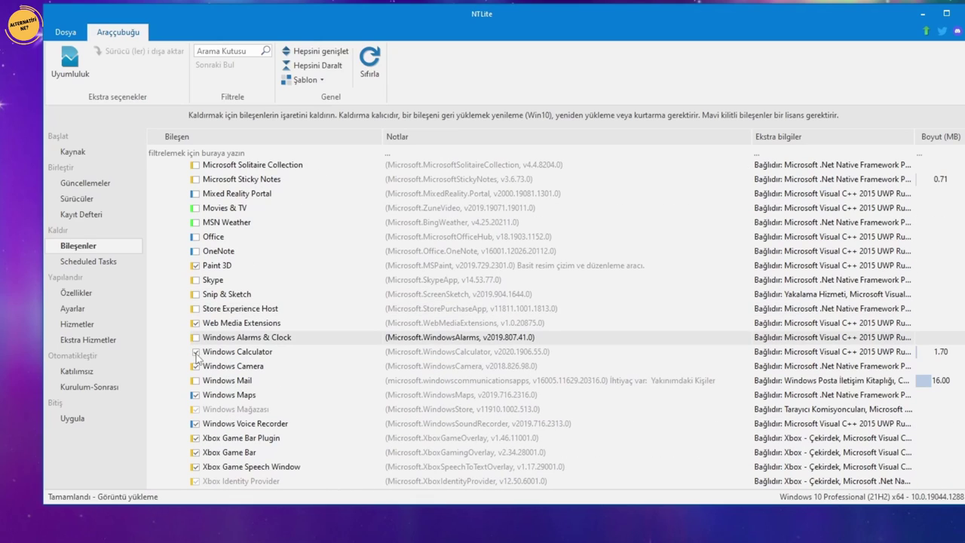
left_click(197, 366)
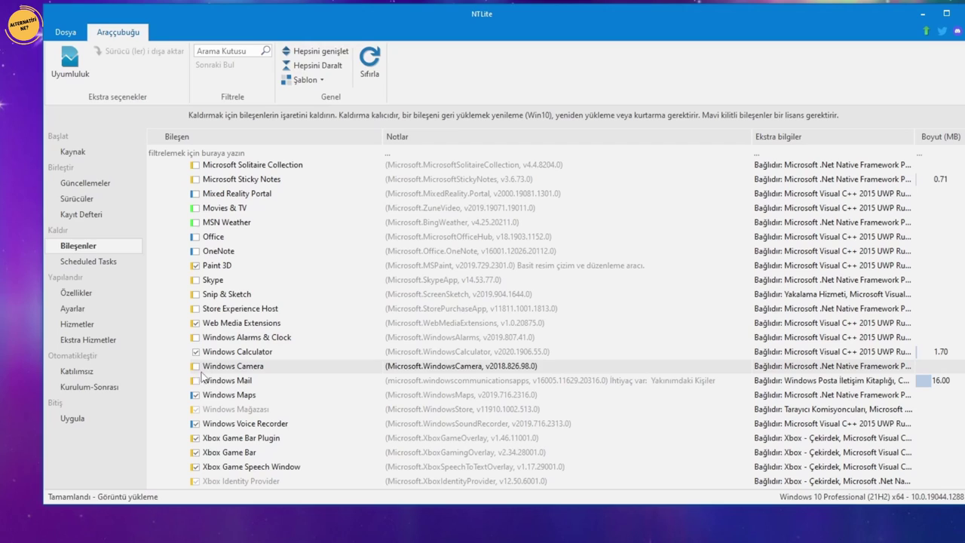
left_click(195, 395)
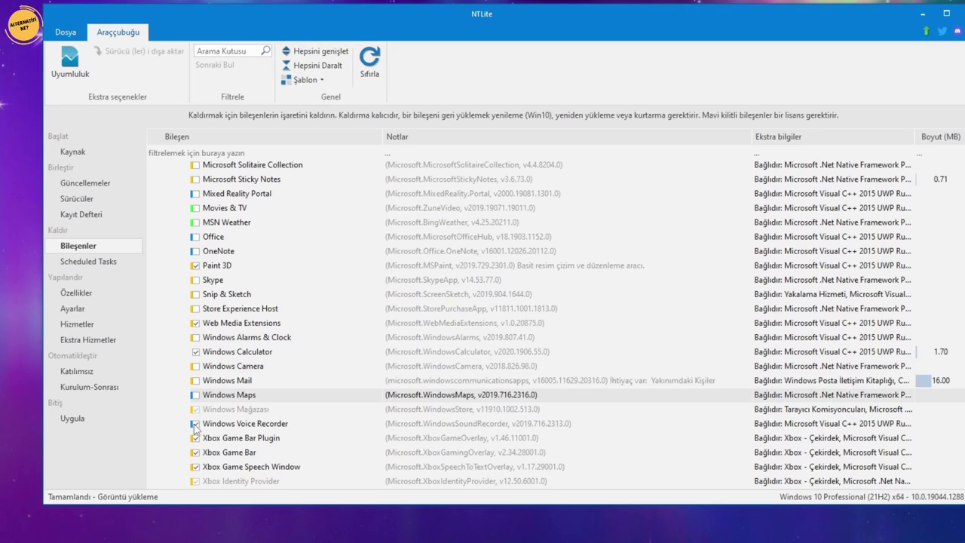
left_click(195, 424)
Mark Xbox Game Bar Plugin, Xbox Game Bar, Xbox Game Speech Window, Xbox TCUI and Xbox for removal
scroll(197, 422, "down", 3)
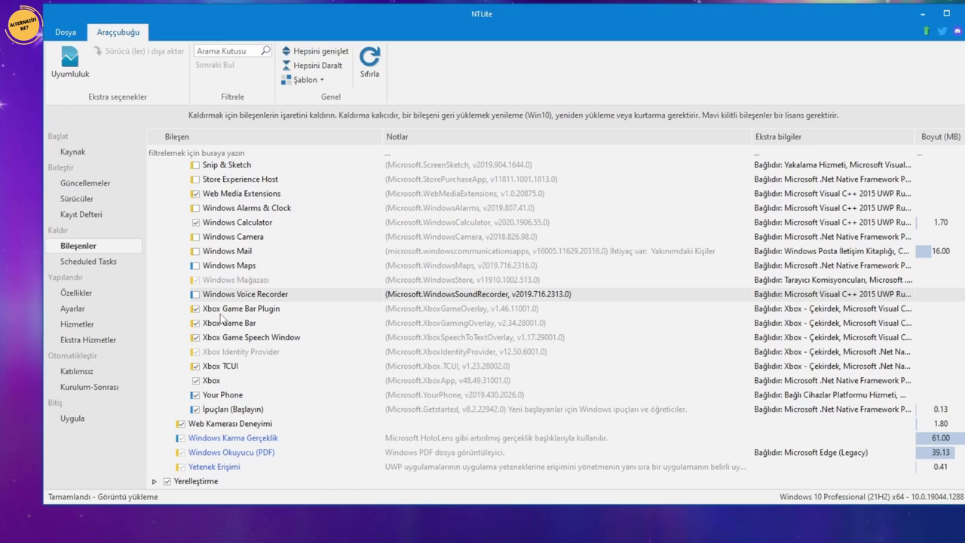
left_click(195, 309)
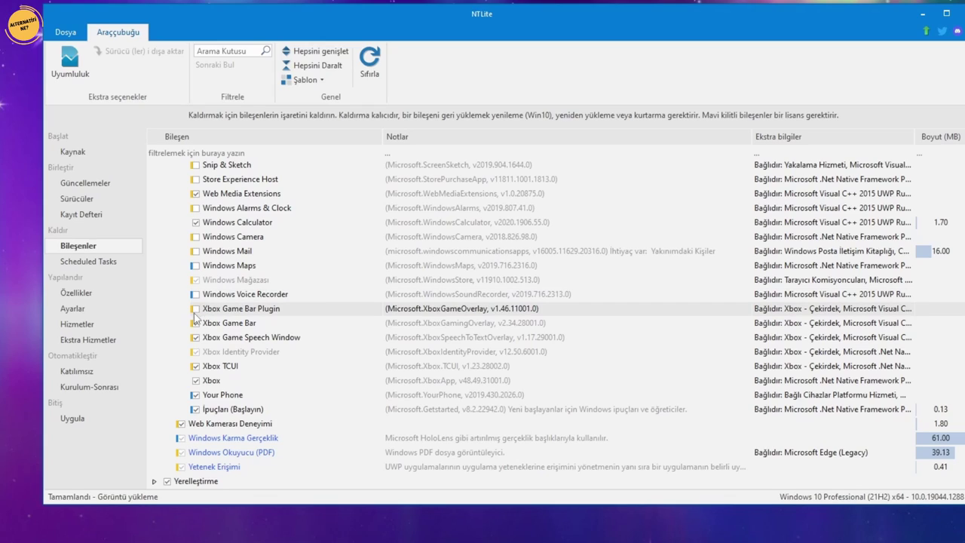
left_click(195, 322)
left_click(195, 337)
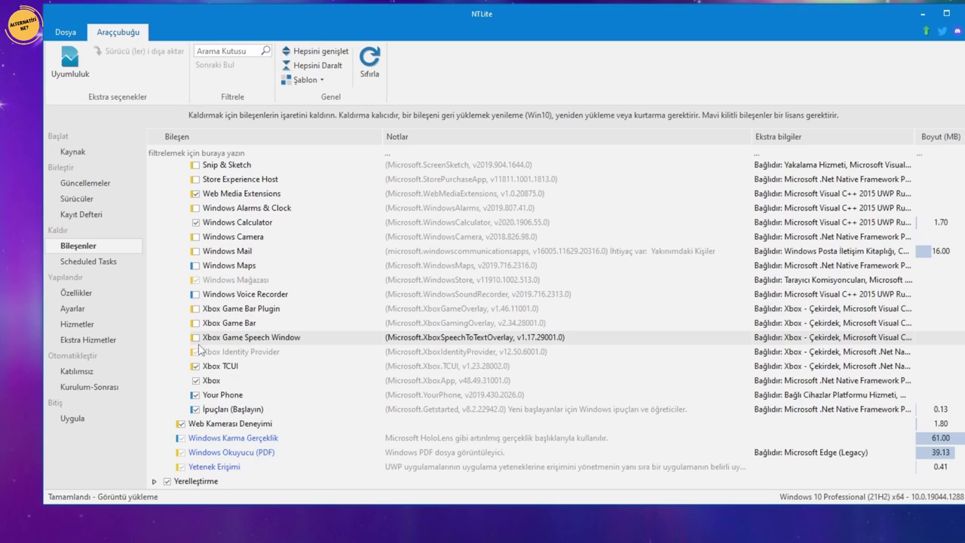
left_click(196, 366)
left_click(196, 381)
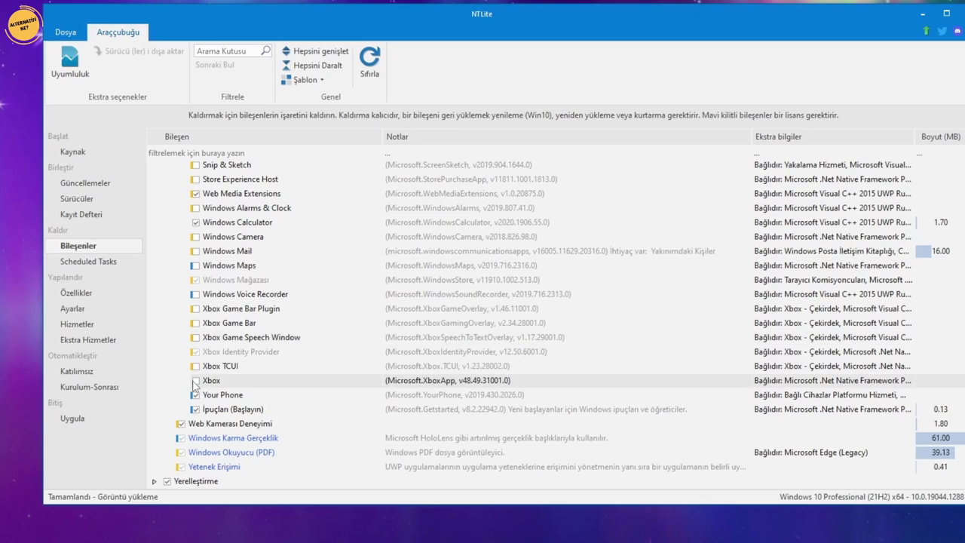
Mark Your Phone and İpuçları (Başlayın) for removal, and collapse the Uygulamalar and Windows Apps groups
left_click(196, 395)
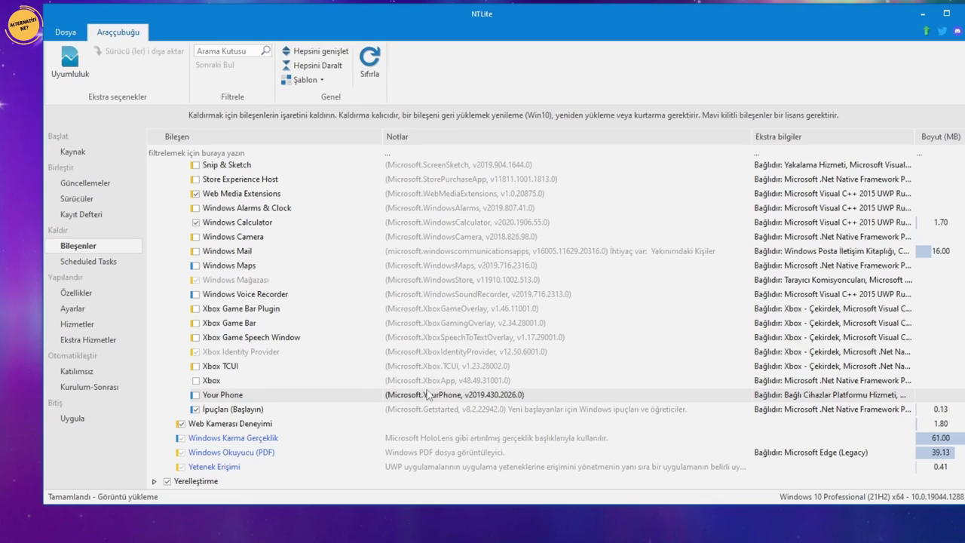
left_click(196, 409)
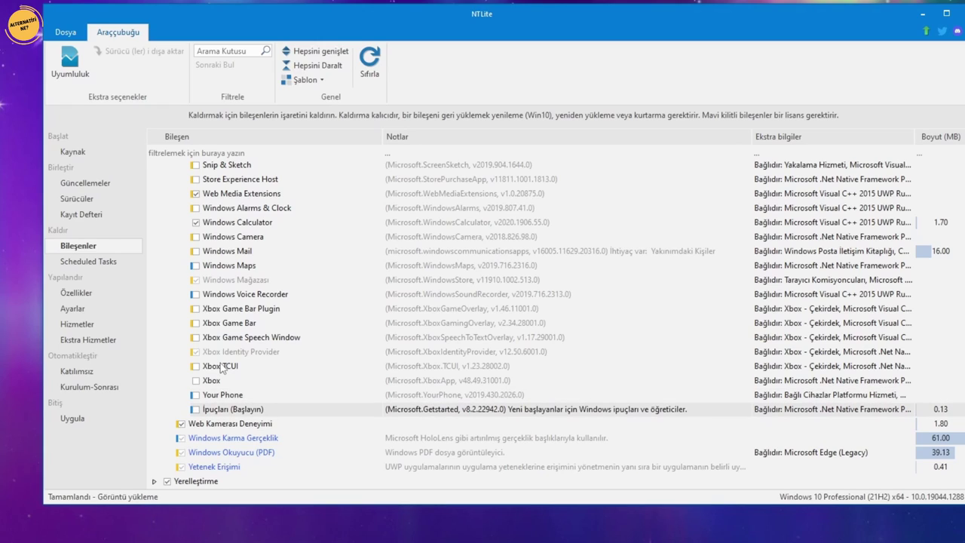
key("Left")
key("Left")
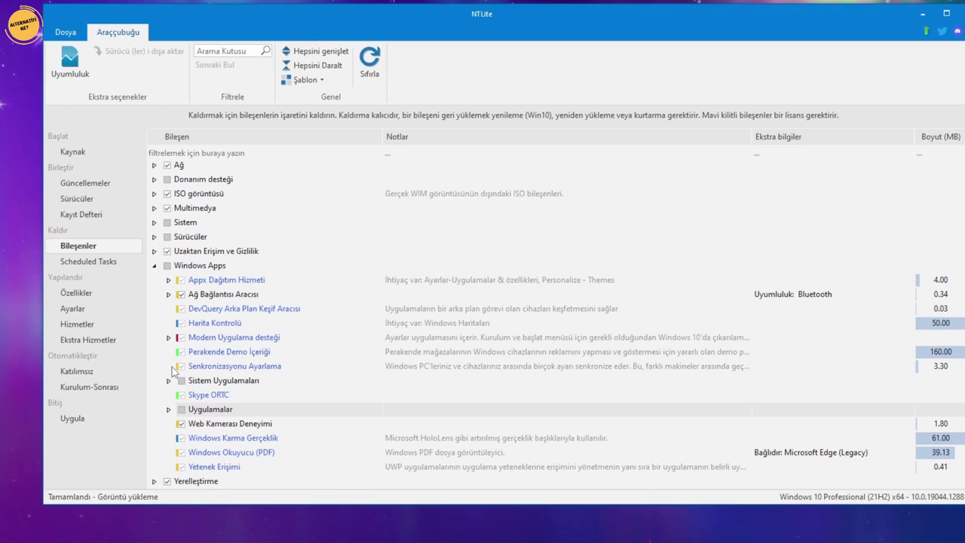
left_click(155, 268)
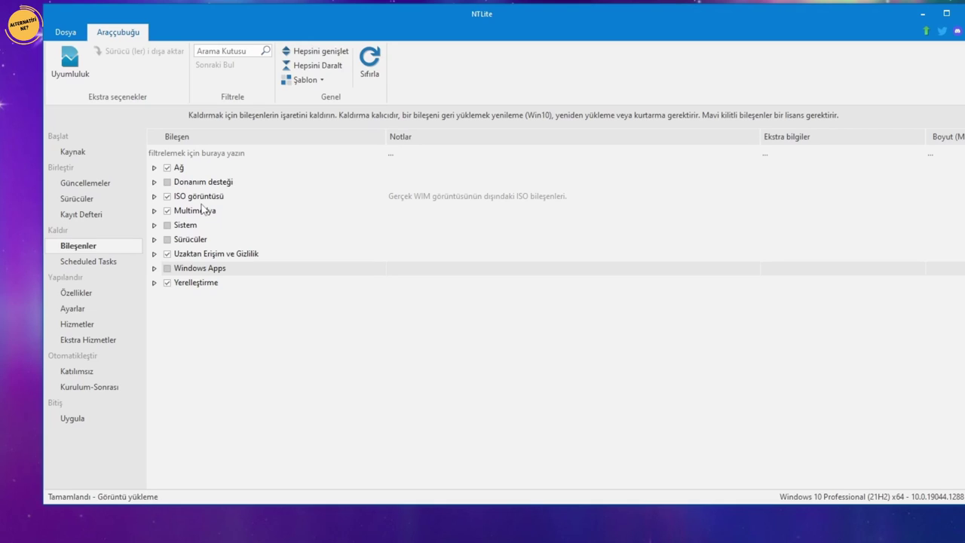
On the Özellikler page, disable Internet Explorer 11 and Windows Media Player under Media Features
left_click(90, 294)
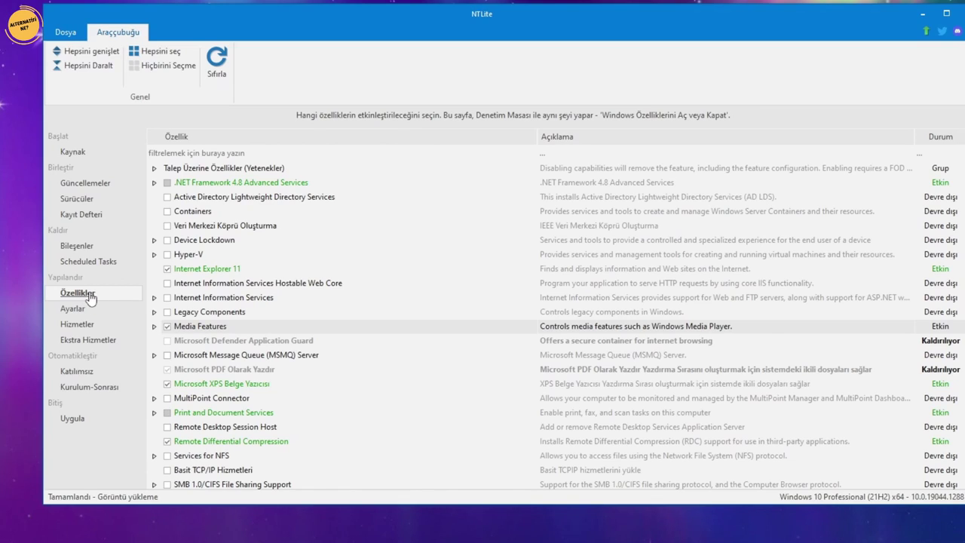
left_click(167, 269)
left_click(154, 326)
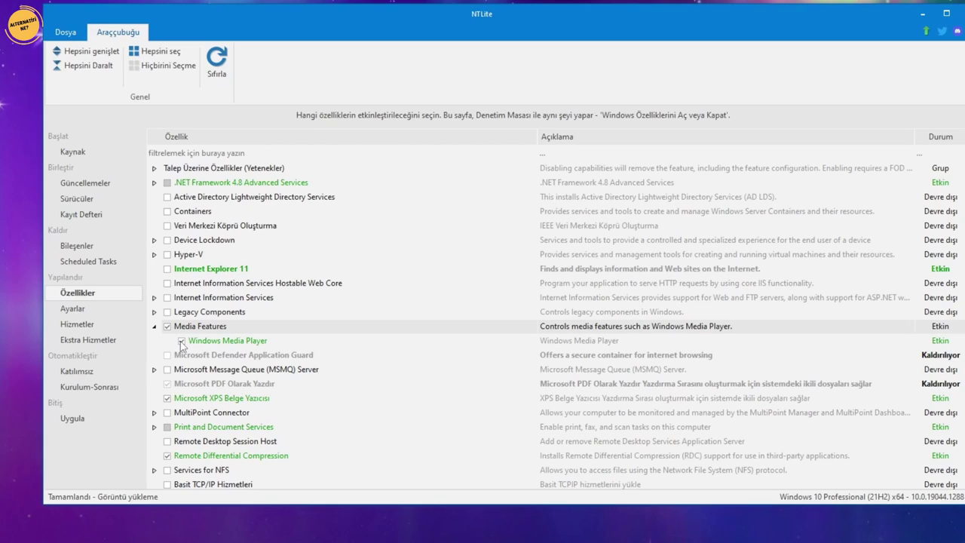
left_click(180, 340)
left_click(154, 326)
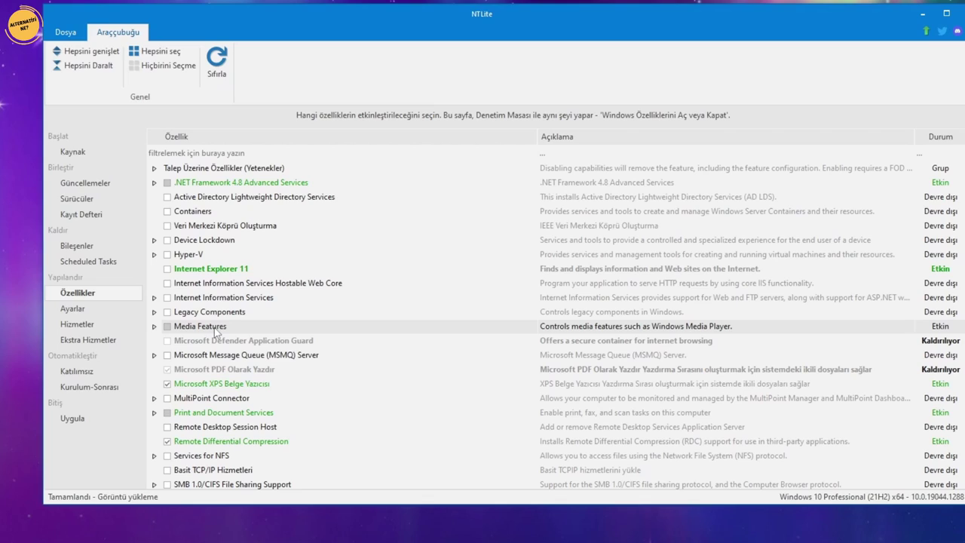
Disable the Microsoft XPS Belge Yazıcısı feature
scroll(214, 332, "down", 1)
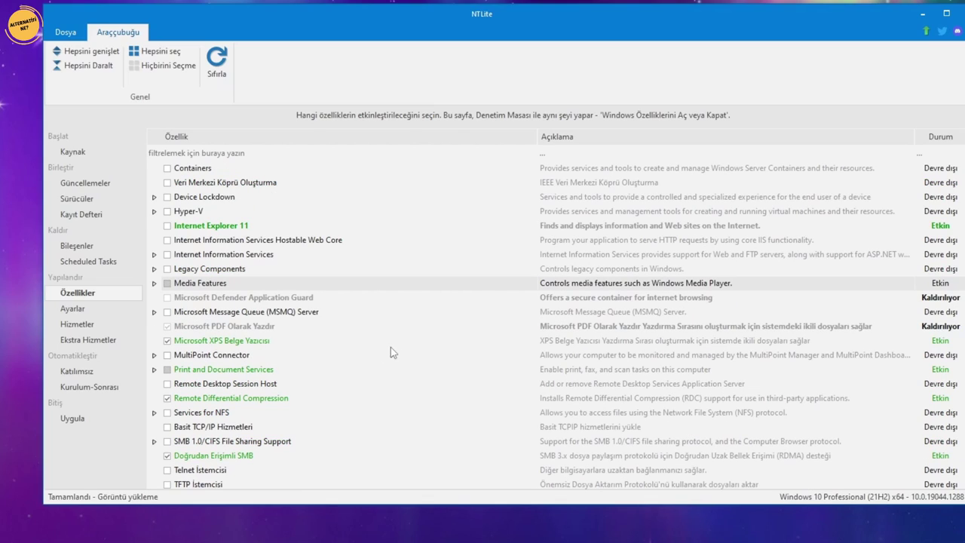
left_click(310, 345)
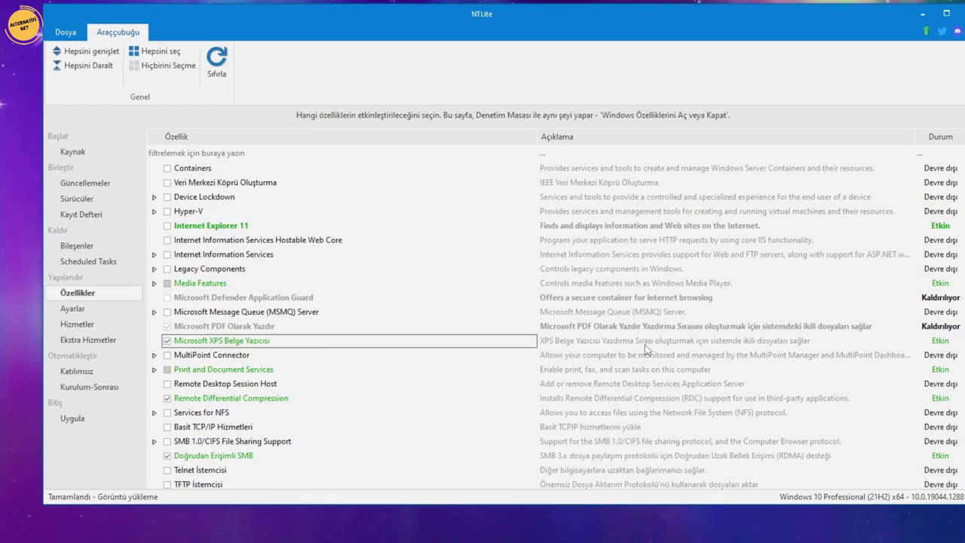
left_click(167, 340)
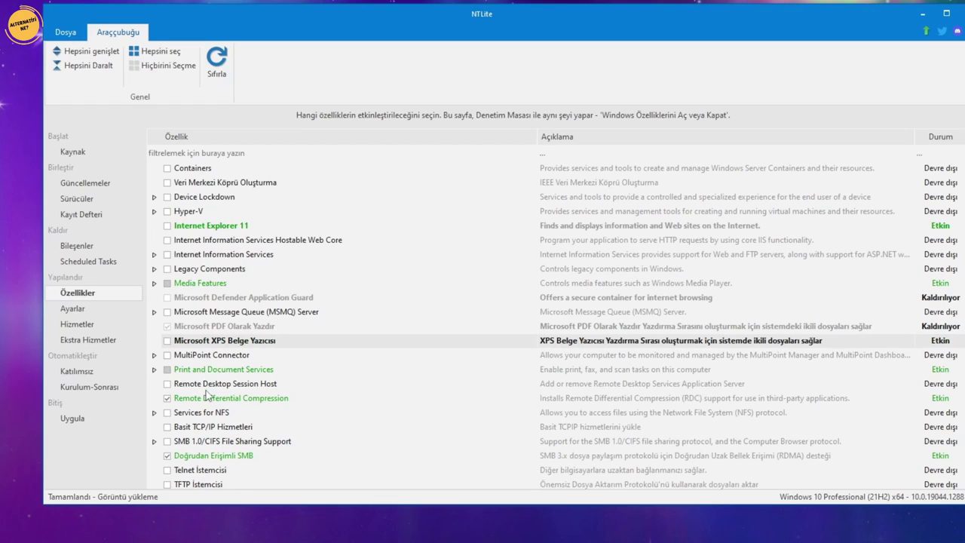
Examine the sub-features contained in Windows PowerShell 2.0 further down the features list
scroll(205, 393, "down", 4)
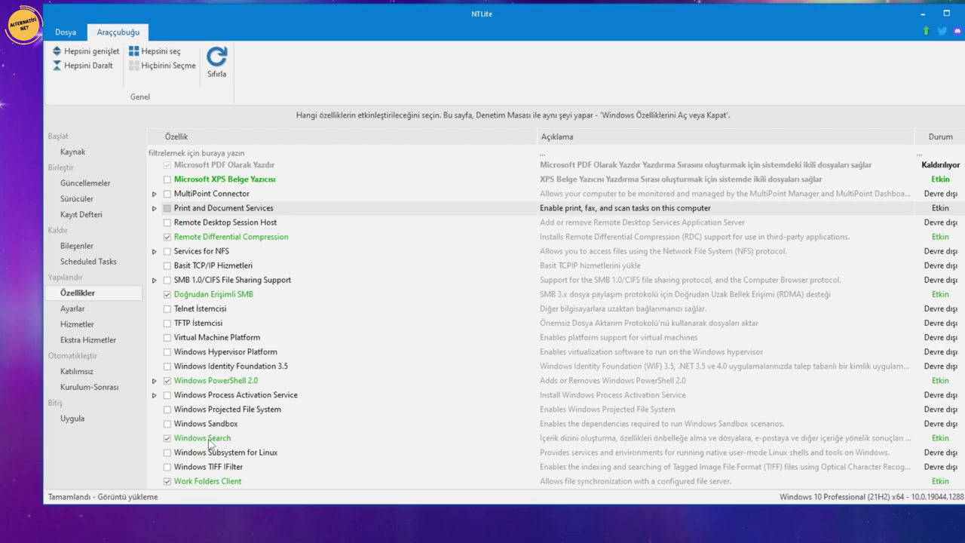
left_click(153, 381)
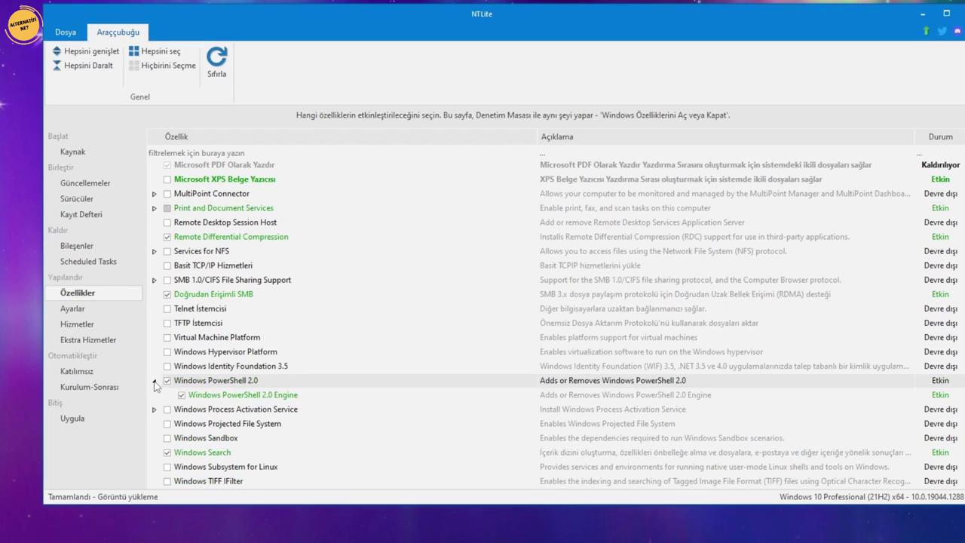
left_click(153, 381)
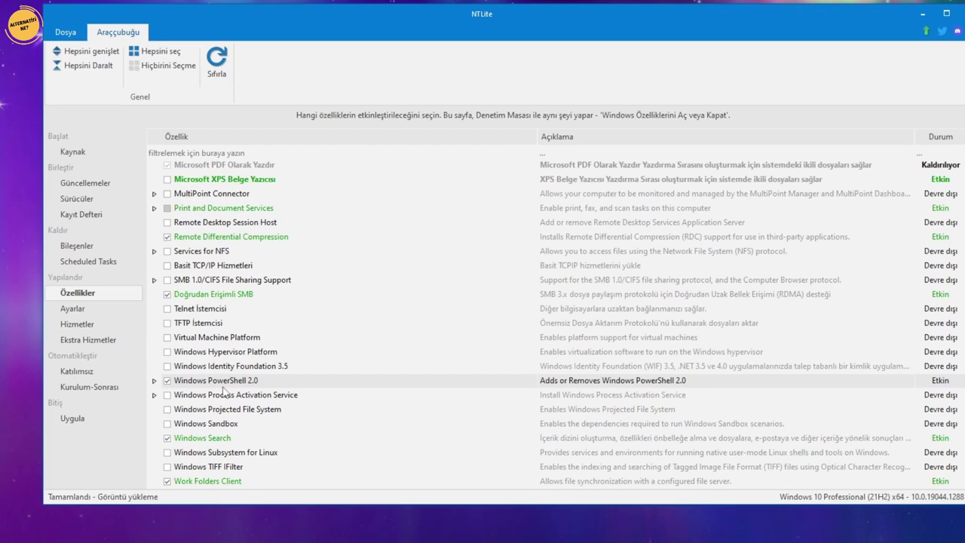
Disable Internet Explorer 11 in the Talep Üzerine Özellikler (Yetenekler) group
scroll(154, 173, "up", 5)
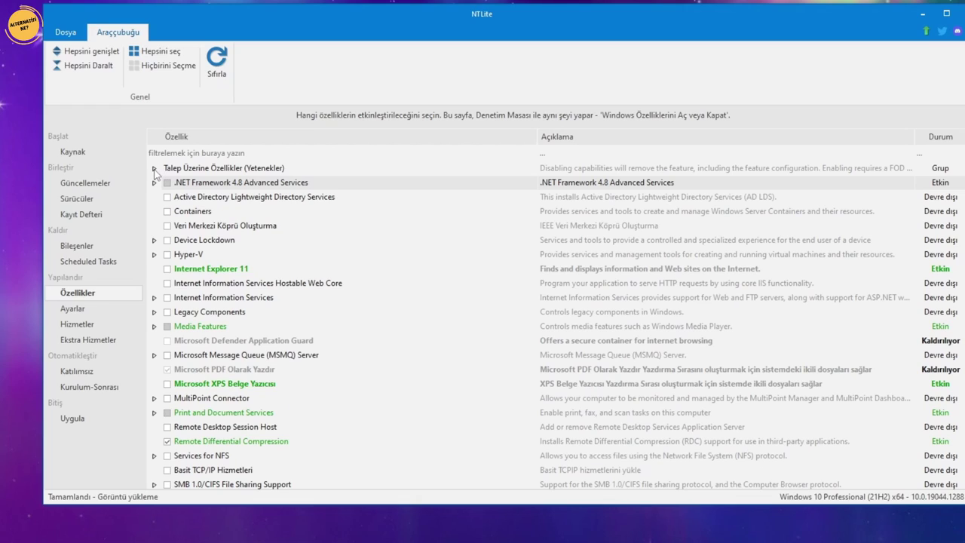
left_click(154, 169)
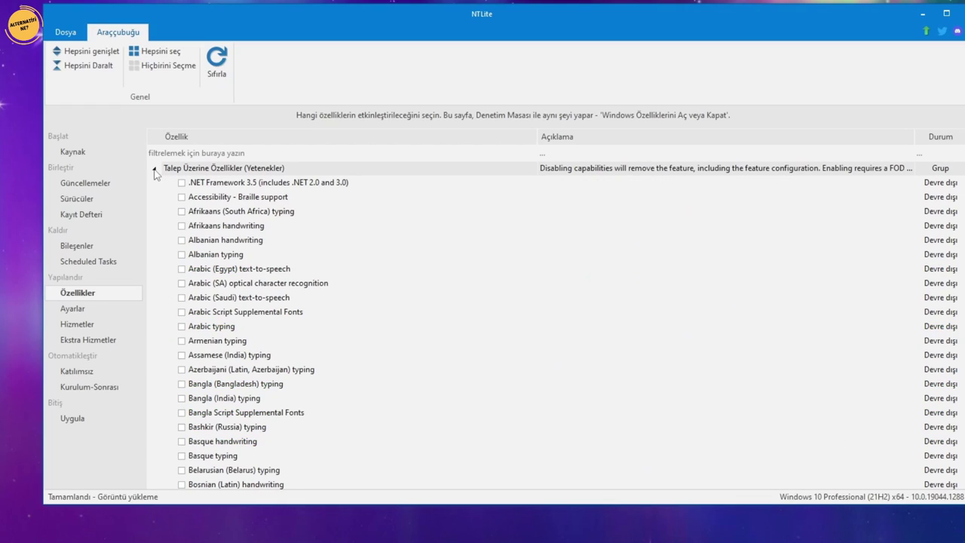
scroll(269, 223, "down", 7)
scroll(273, 232, "down", 12)
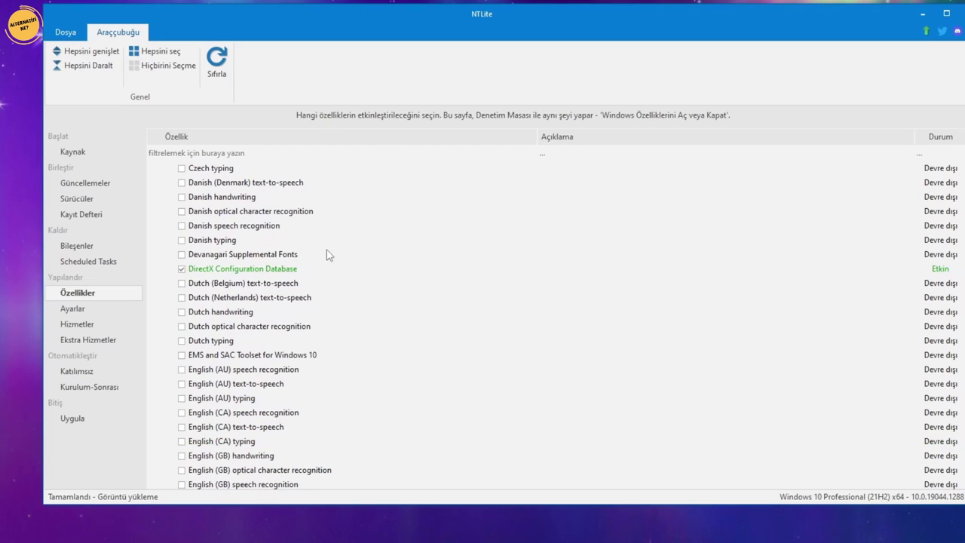
scroll(289, 284, "down", 2)
scroll(290, 284, "down", 7)
scroll(289, 279, "down", 15)
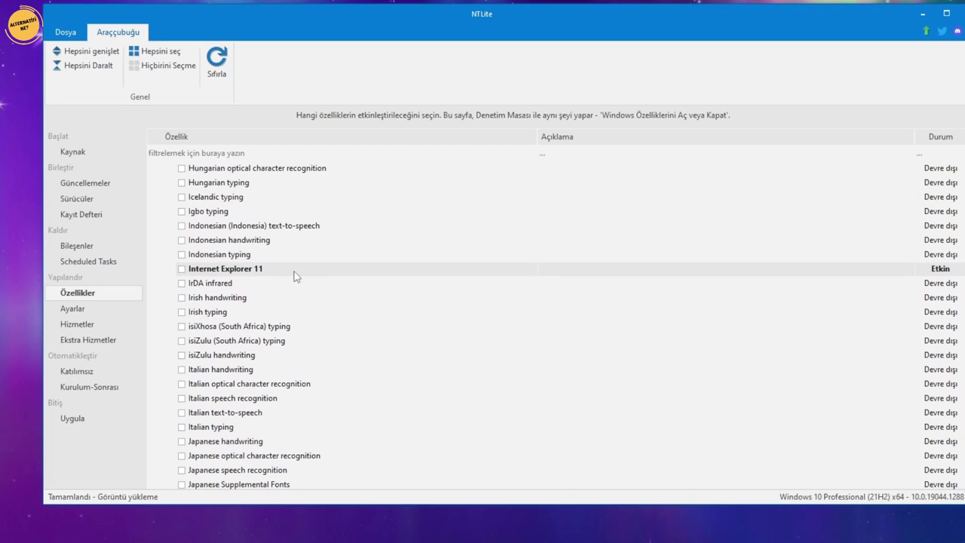
Disable the Math Recognizer capability and select the Microsoft Quick Assist entry
scroll(264, 273, "down", 6)
scroll(264, 274, "down", 12)
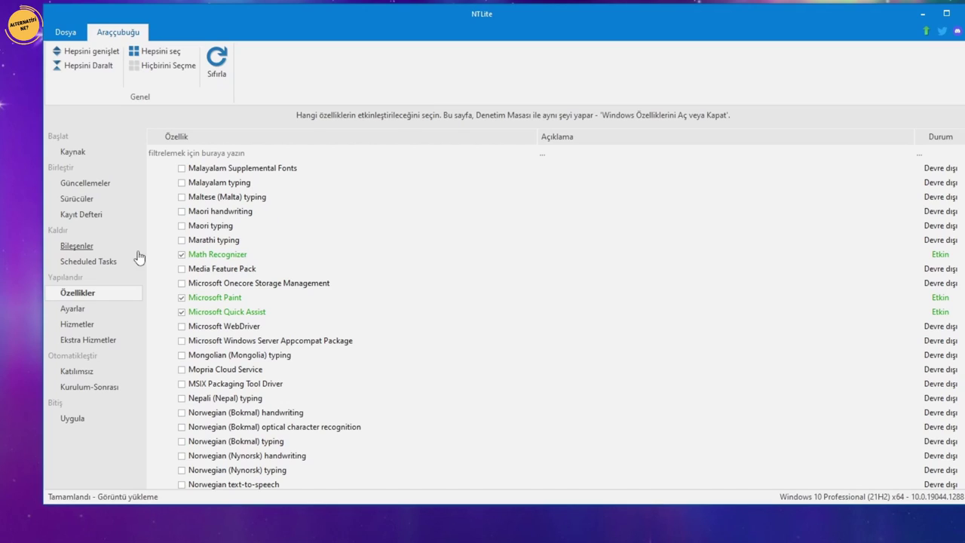
left_click(181, 255)
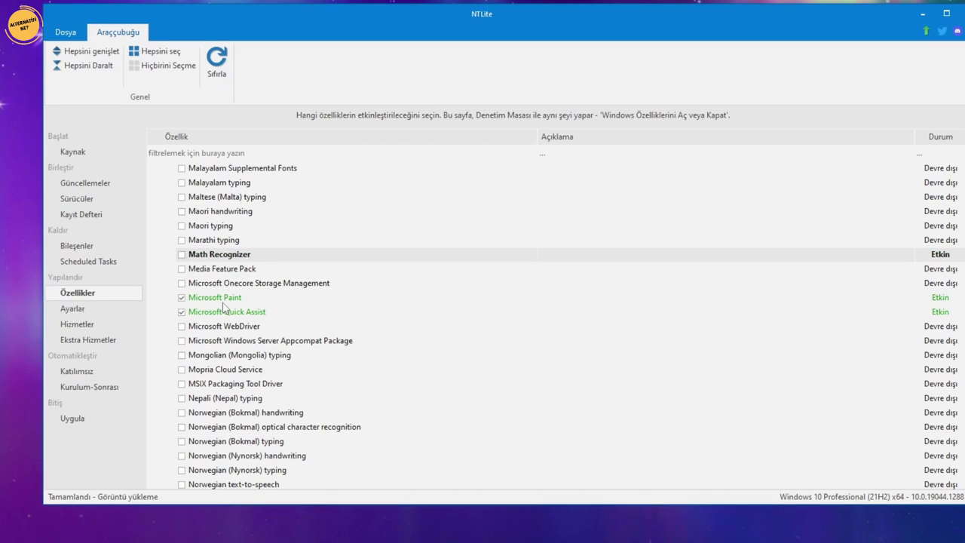
left_click(262, 311)
Disable the Steps Recorder capability further down the on-demand features list
scroll(262, 311, "down", 4)
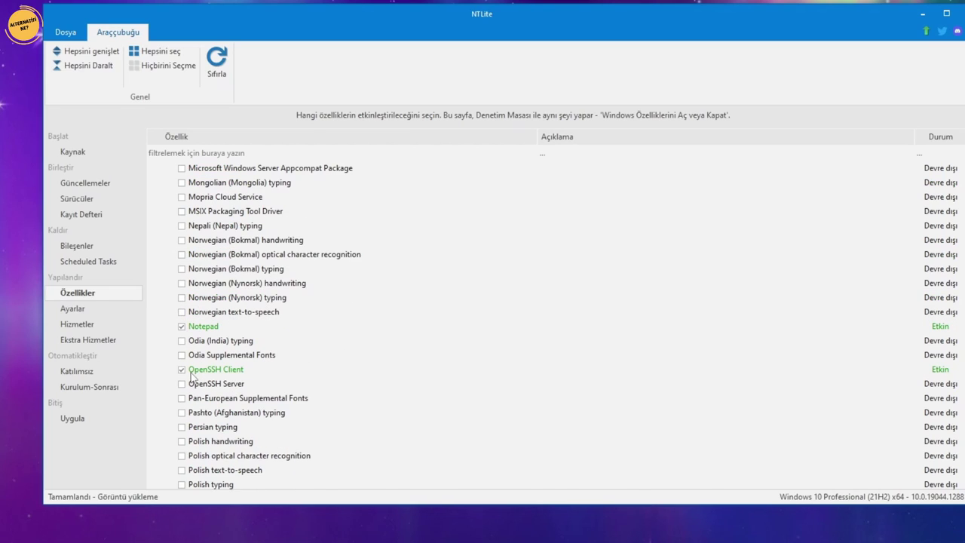
scroll(219, 362, "down", 3)
scroll(218, 260, "down", 8)
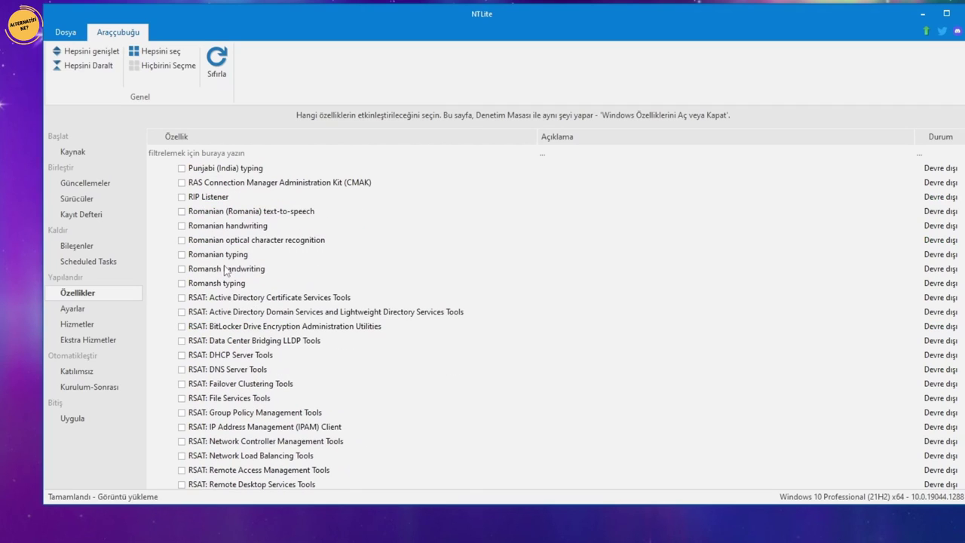
scroll(224, 269, "up", 1)
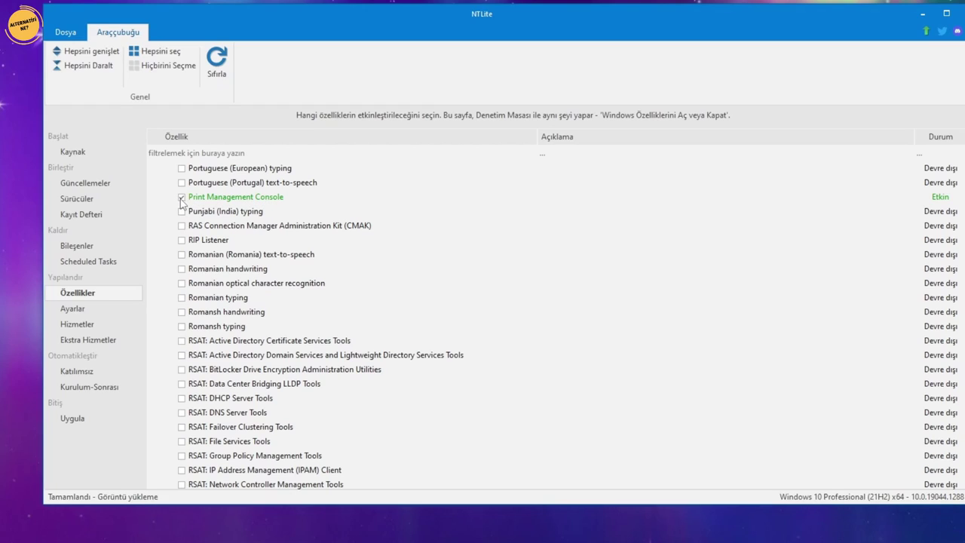
scroll(279, 295, "down", 16)
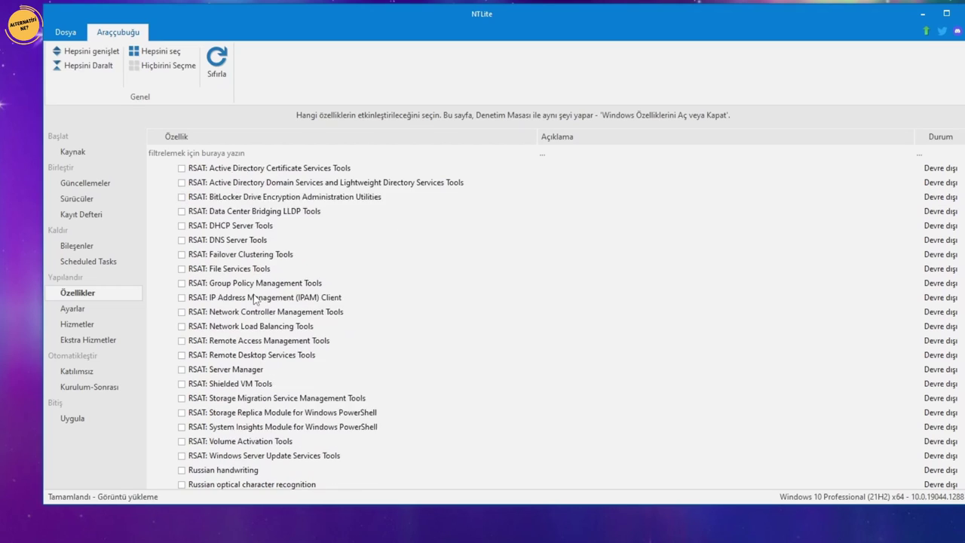
scroll(249, 294, "down", 7)
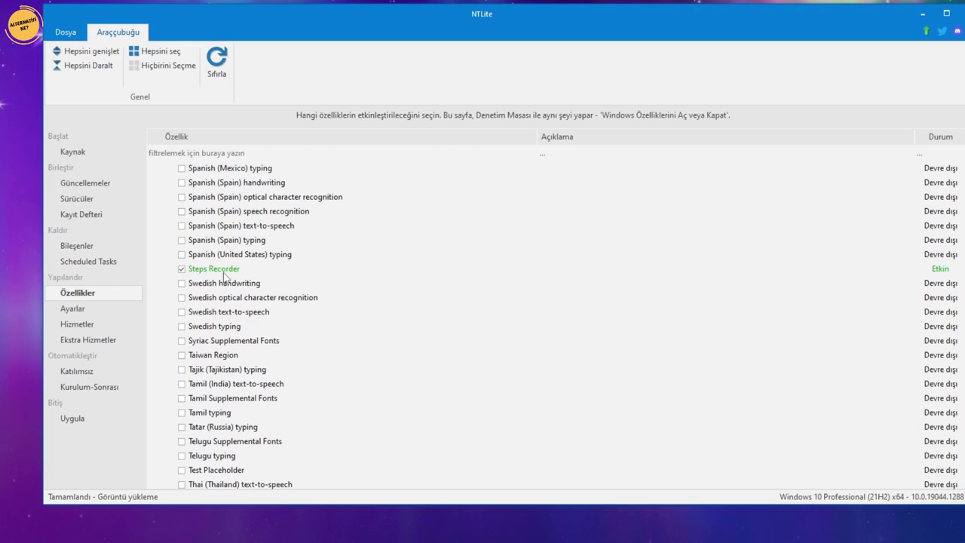
left_click(182, 269)
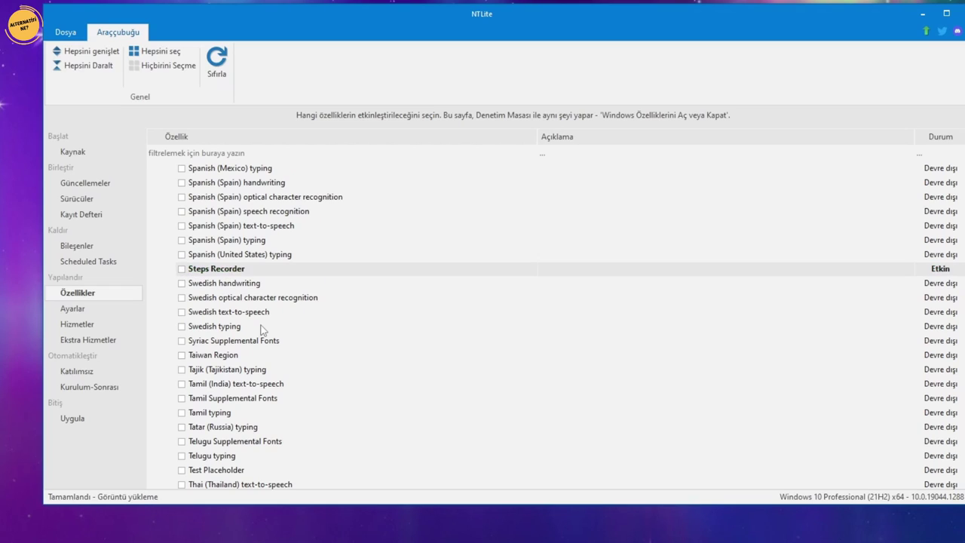
Disable Windows Fax and Scan, Windows Feature Experience Pack, Windows Hello Face Legacy Resources, Windows Hello Face and Windows Media Player
scroll(260, 324, "down", 6)
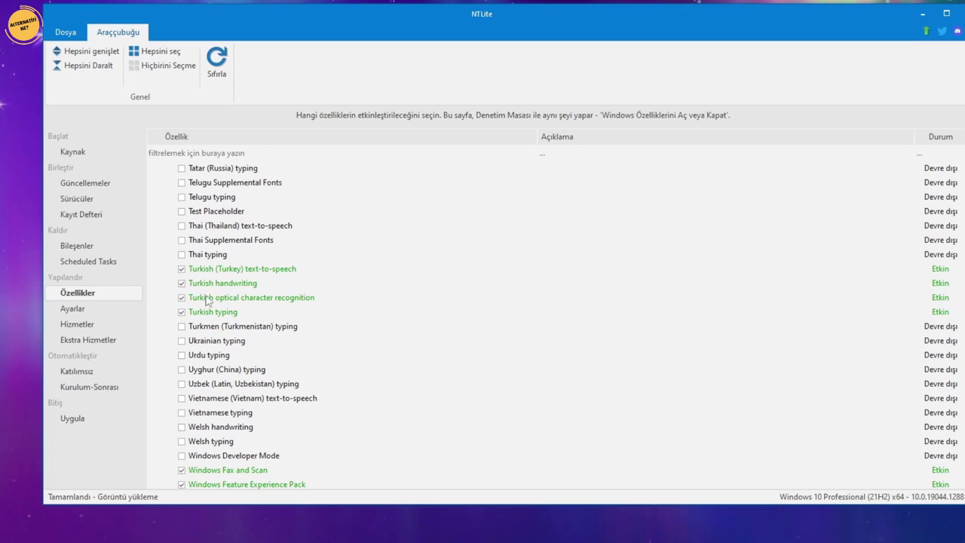
scroll(235, 288, "down", 2)
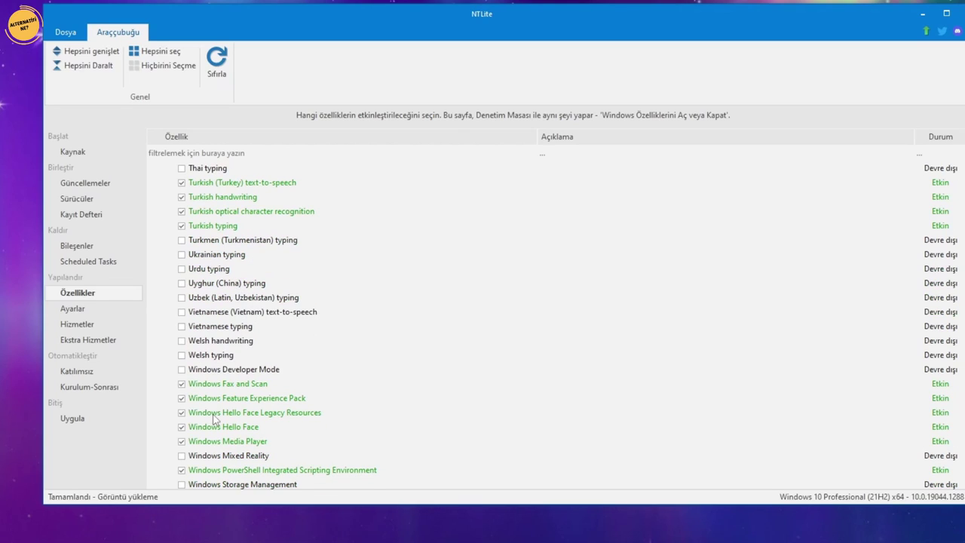
scroll(217, 416, "down", 1)
left_click(182, 341)
left_click(182, 355)
left_click(181, 370)
left_click(181, 384)
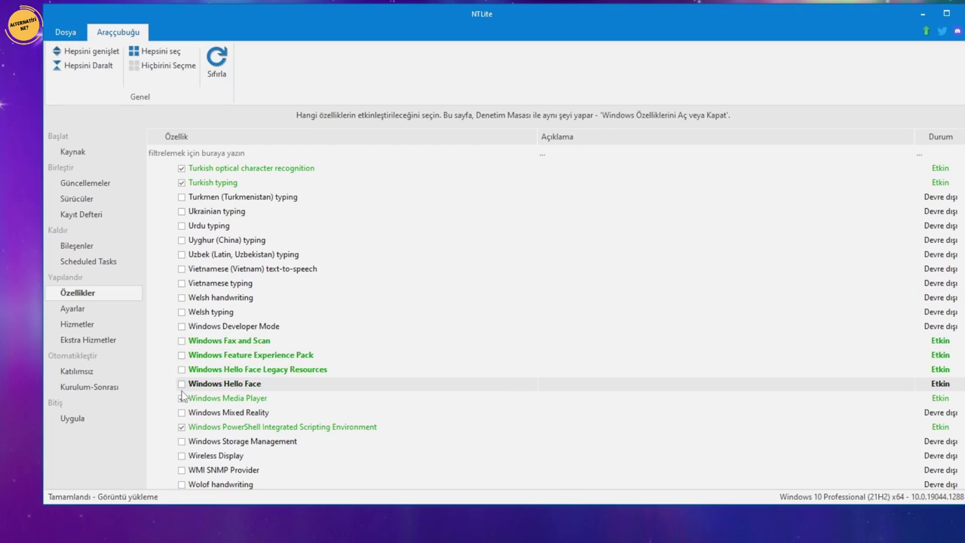
left_click(182, 398)
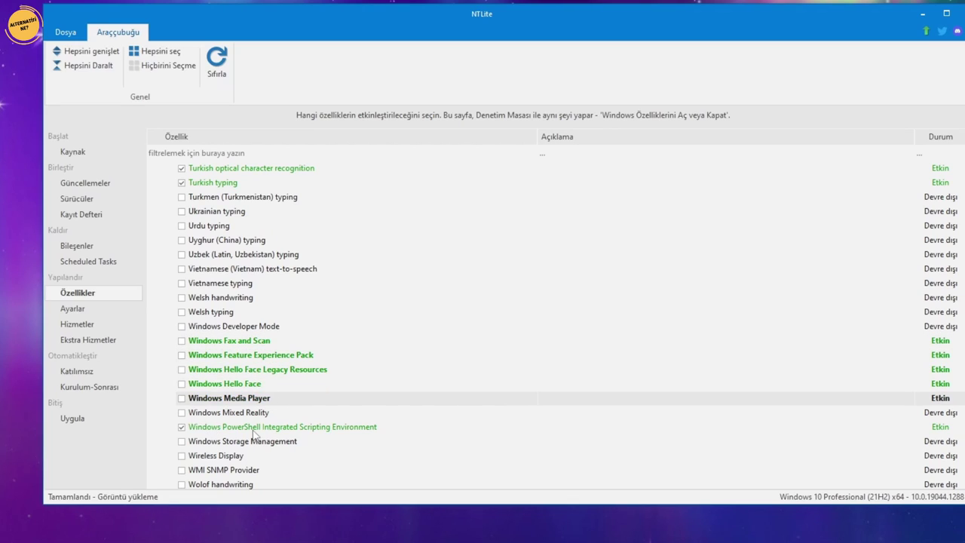
Disable the WordPad capability and collapse the Talep Üzerine Özellikler (Yetenekler) group
scroll(249, 427, "down", 1)
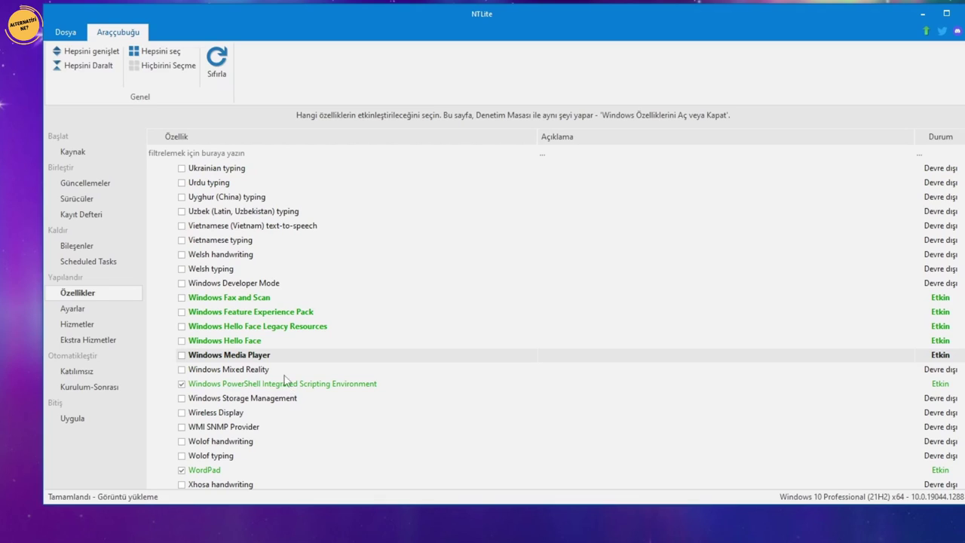
scroll(205, 414, "down", 2)
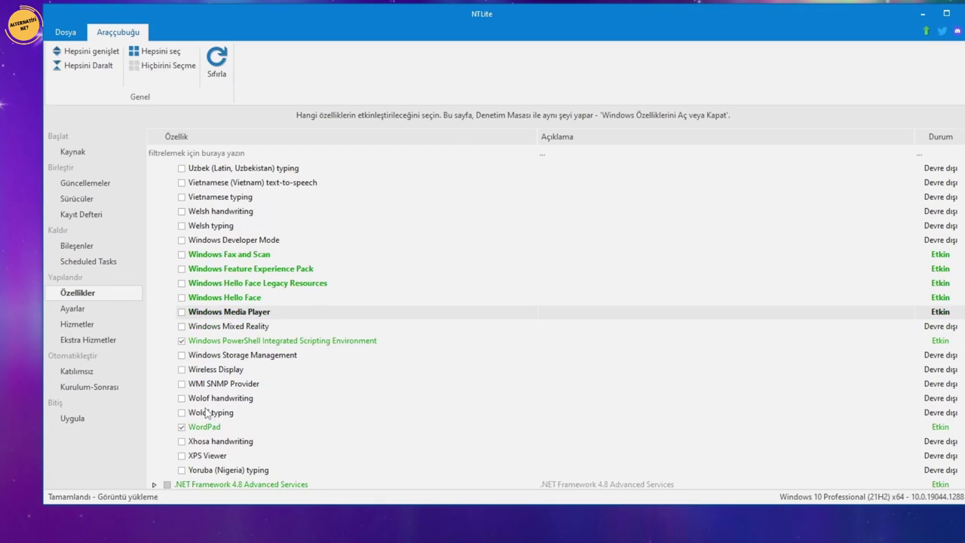
left_click(182, 384)
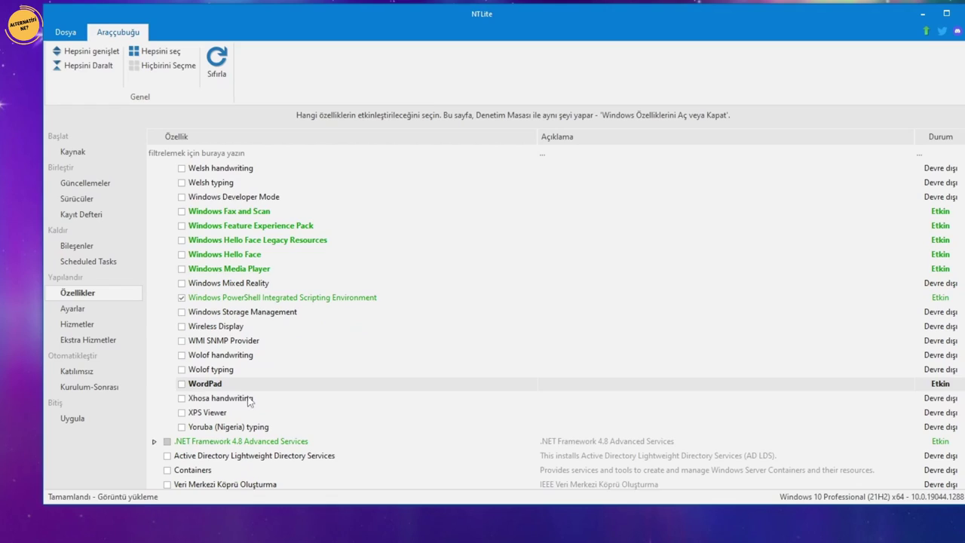
scroll(301, 377, "down", 5)
scroll(267, 319, "up", 3)
left_click(94, 294)
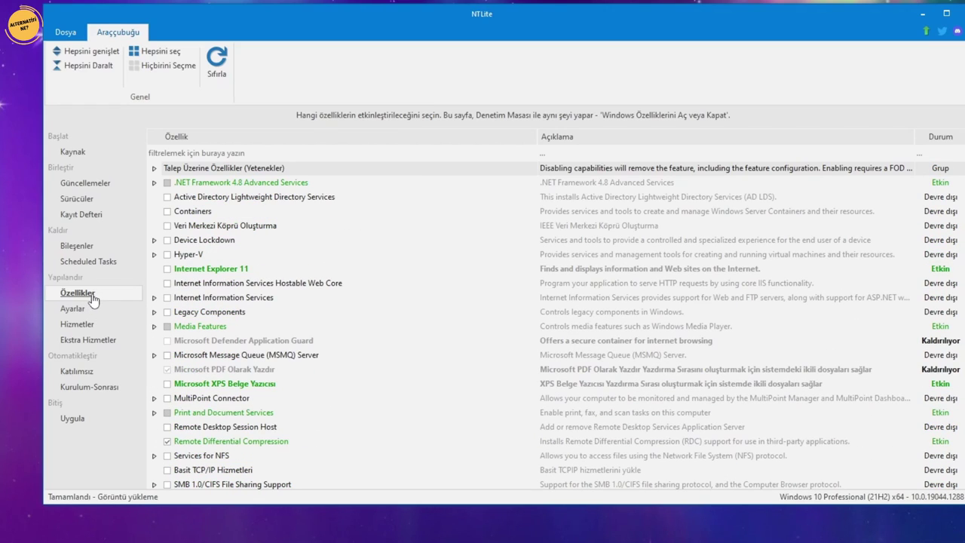
On the Ayarlar page, set Explorer's "Dosya kopyalama iletişim kutusunda her zaman daha fazla ayrıntı göster" setting to Etkin
left_click(87, 310)
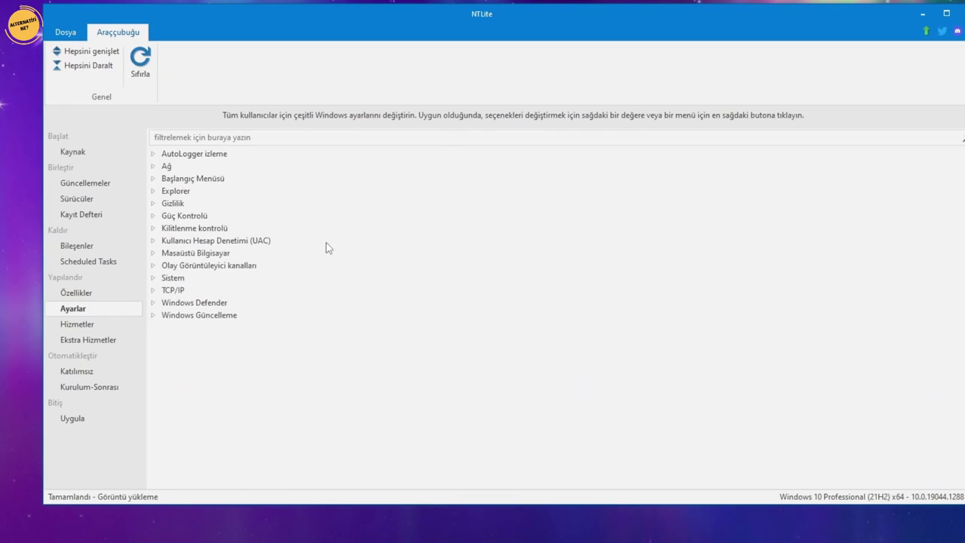
left_click(154, 192)
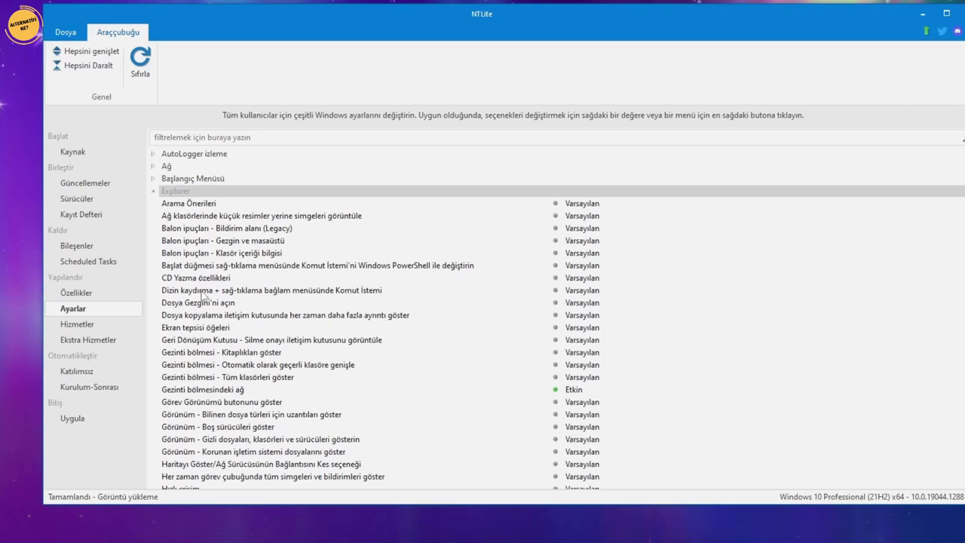
left_click(198, 316)
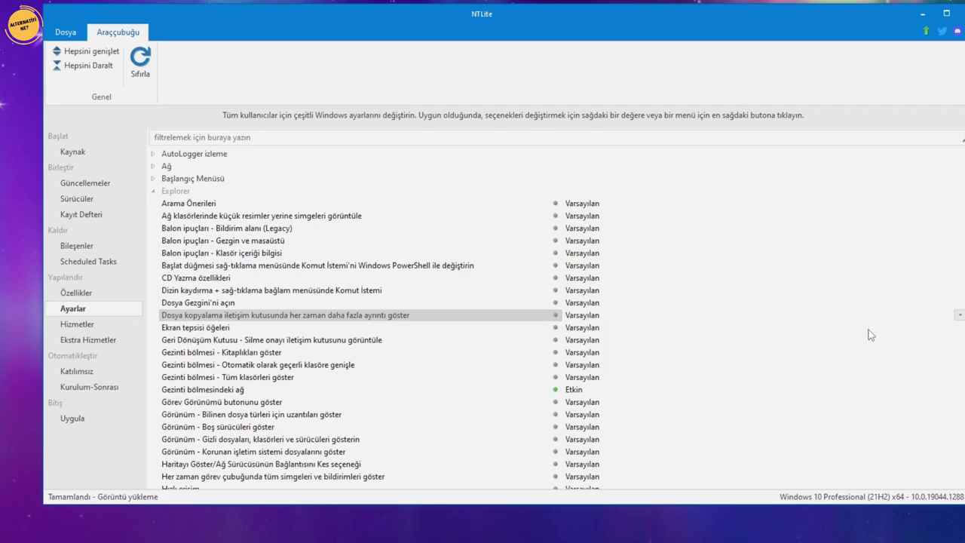
left_click(958, 314)
left_click(882, 356)
Set "Görünüm - Bilinen dosya türleri için uzantıları göster" in the Explorer group to Etkin
scroll(236, 402, "down", 1)
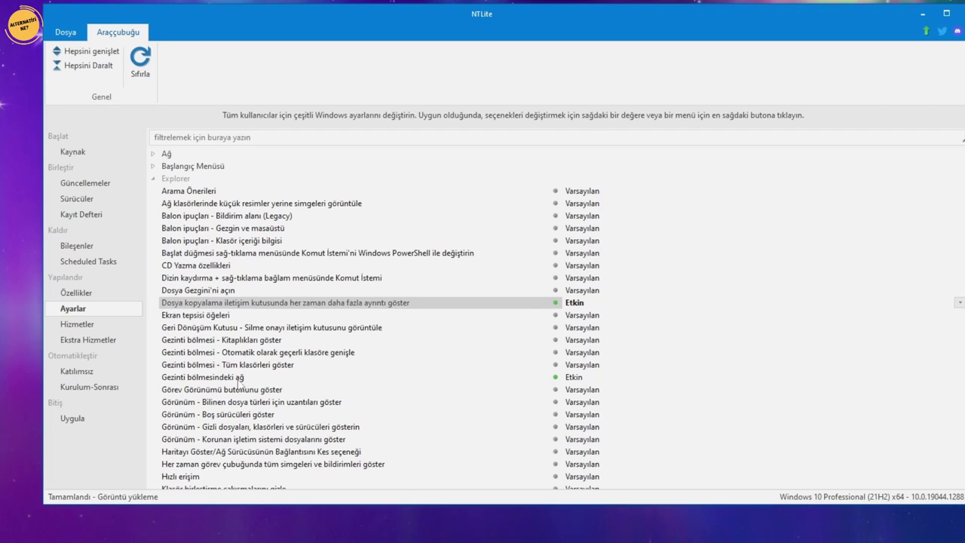
left_click(256, 402)
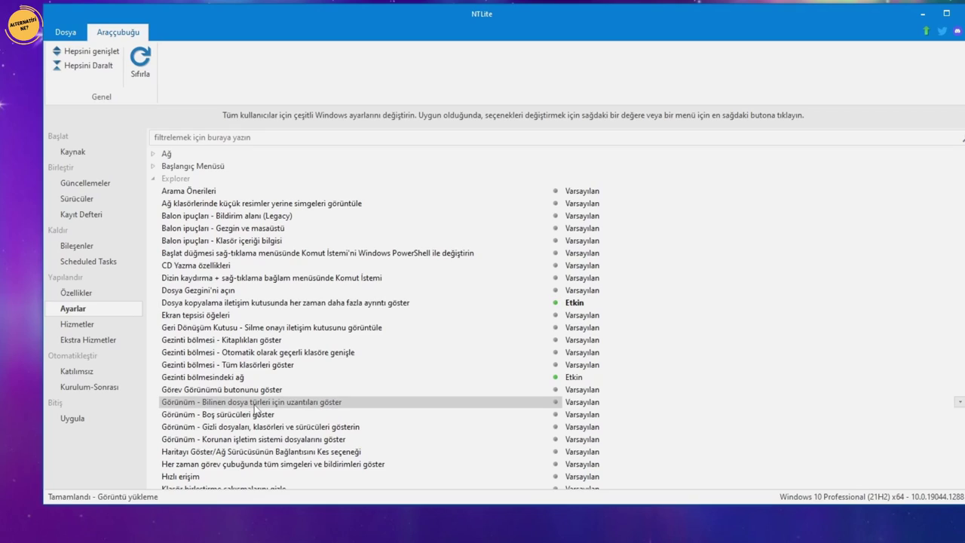
left_click(559, 406)
left_click(560, 405)
left_click(476, 432)
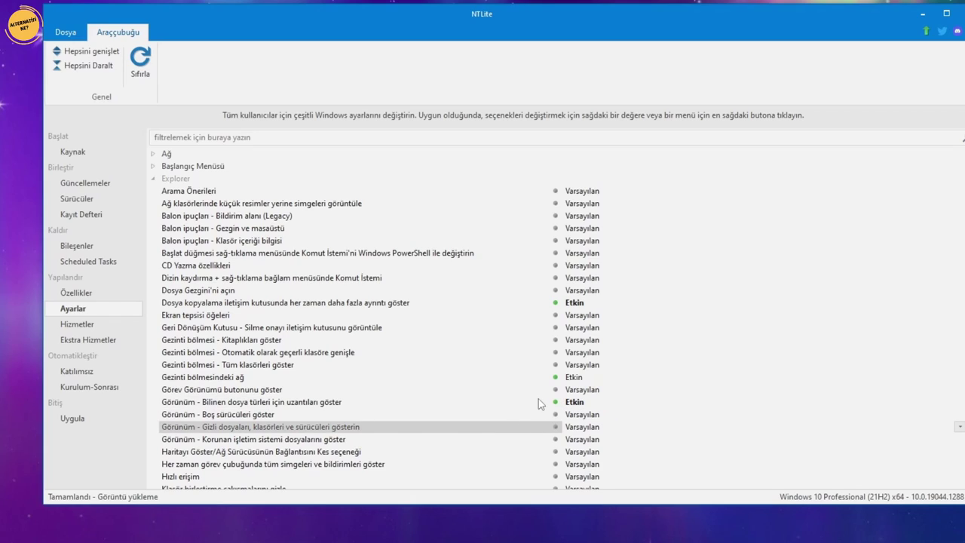
left_click(504, 402)
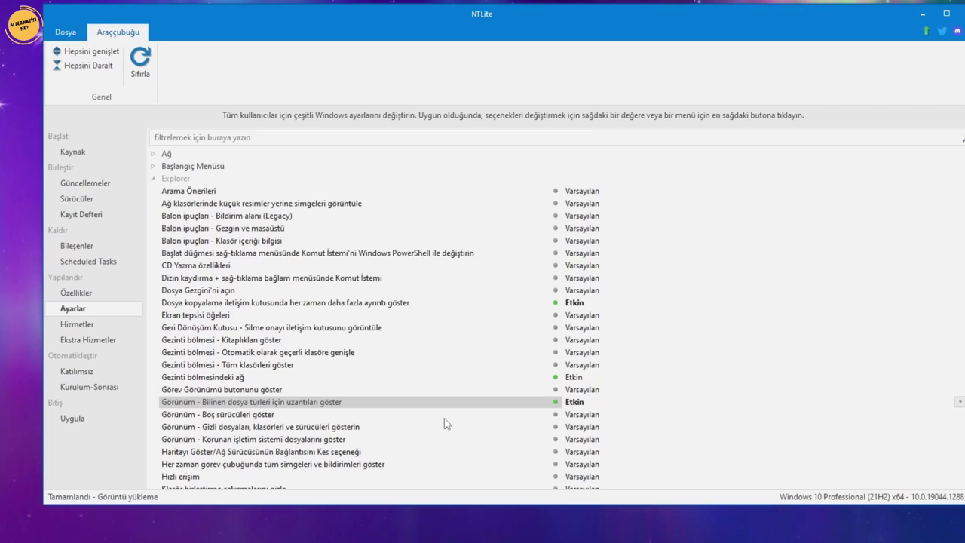
Set the Explorer settings OtomatikOynatma and "Son açılan belgelerin geçmişini saklayın" to Devre dışı
left_click(195, 453)
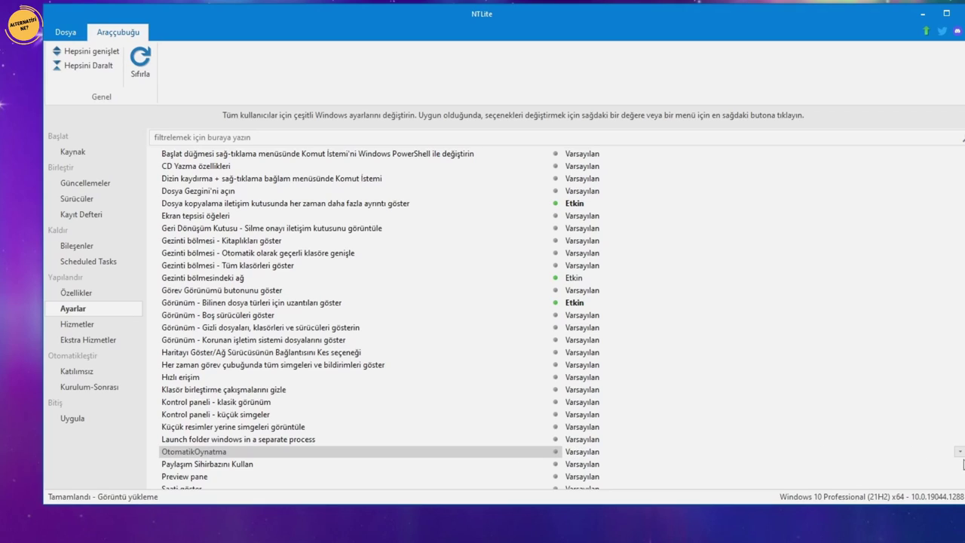
left_click(959, 451)
left_click(746, 479)
scroll(286, 409, "down", 2)
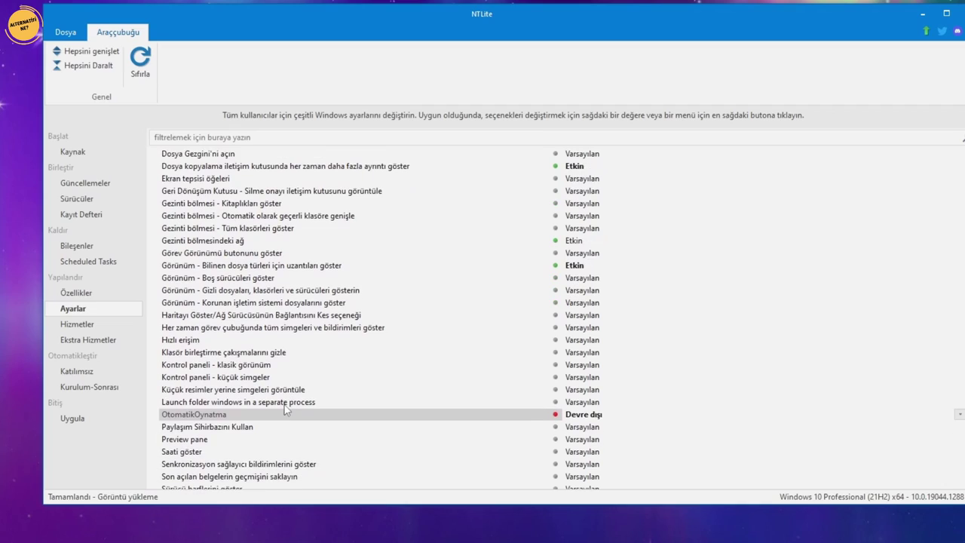
left_click(255, 465)
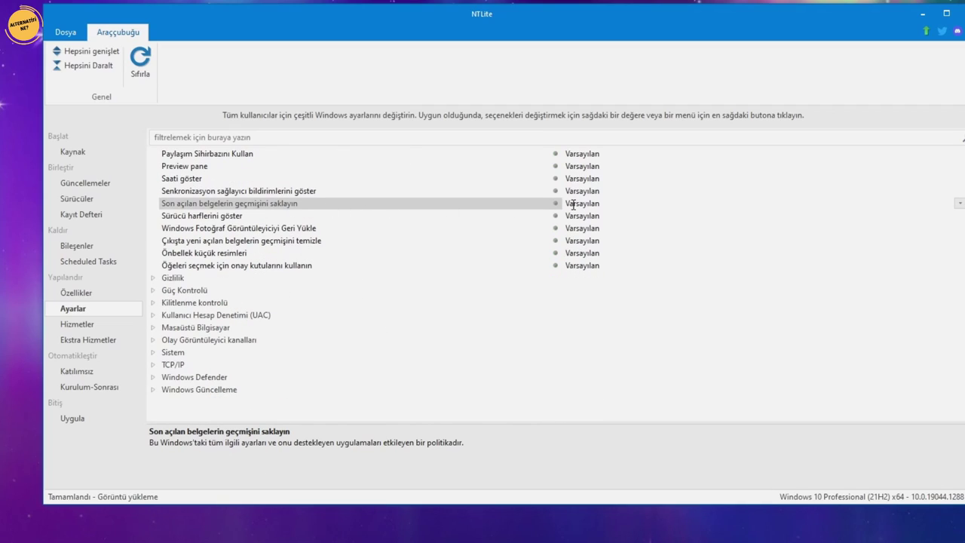
left_click(959, 203)
Set "Windows Fotoğraf Görüntüleyiciyi Geri Yükle" to Etkin and collapse the Explorer group
left_click(220, 228)
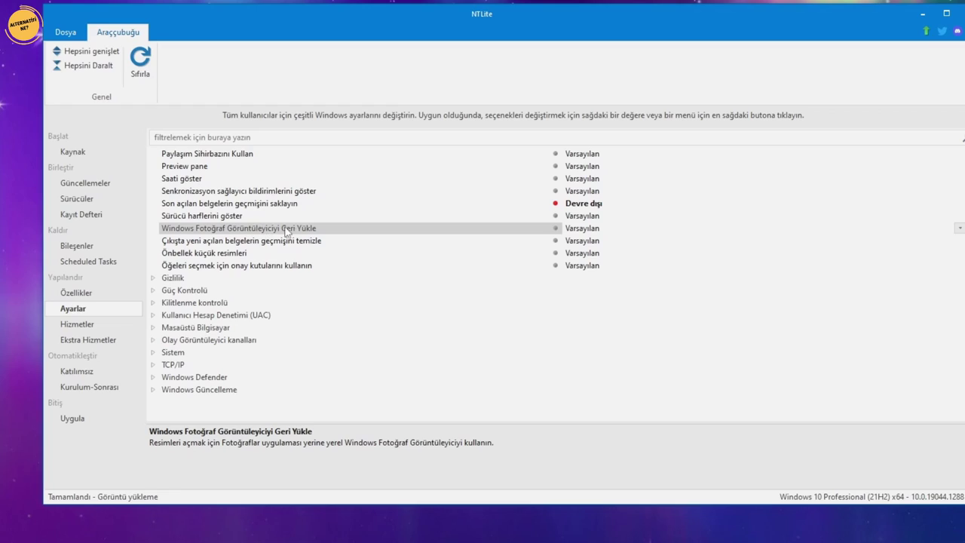
left_click(959, 228)
left_click(948, 255)
left_click(295, 243)
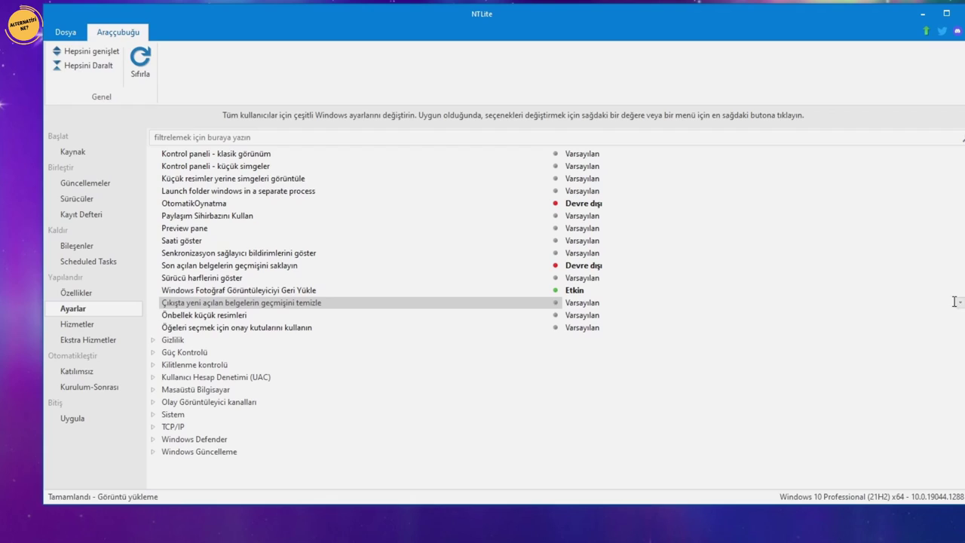
left_click(152, 192)
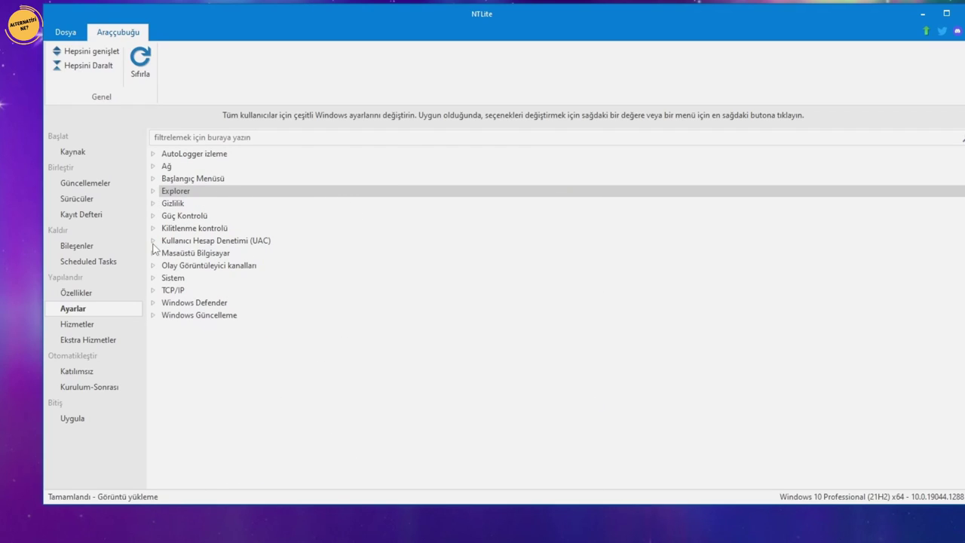
Set "UAC Yönetici istemi" in the Kullanıcı Hesap Denetimi (UAC) group to Sormadan yükseltin
left_click(153, 242)
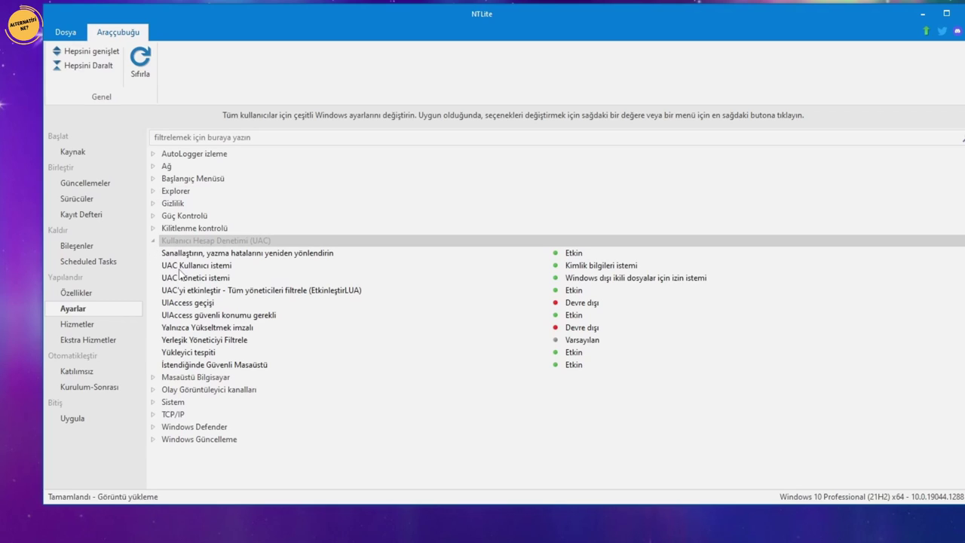
left_click(208, 279)
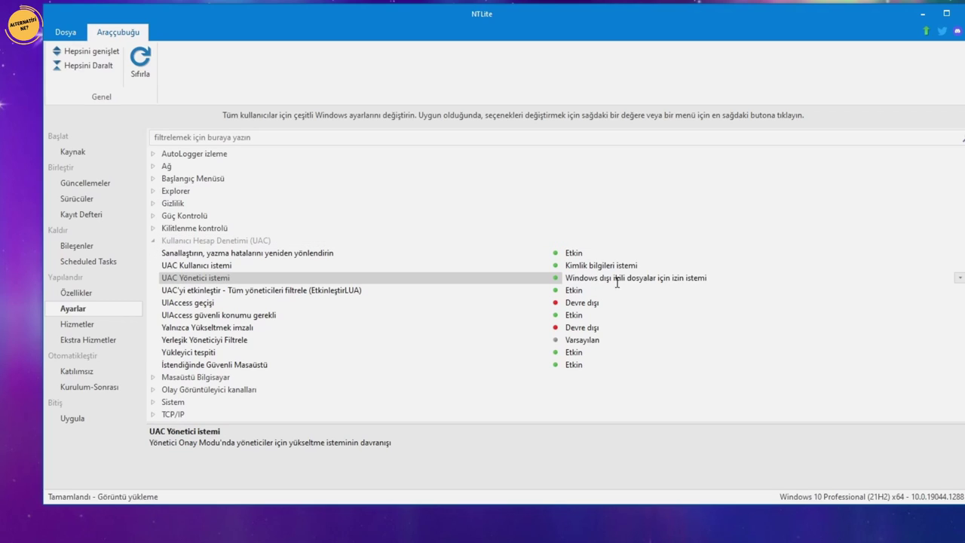
left_click(960, 278)
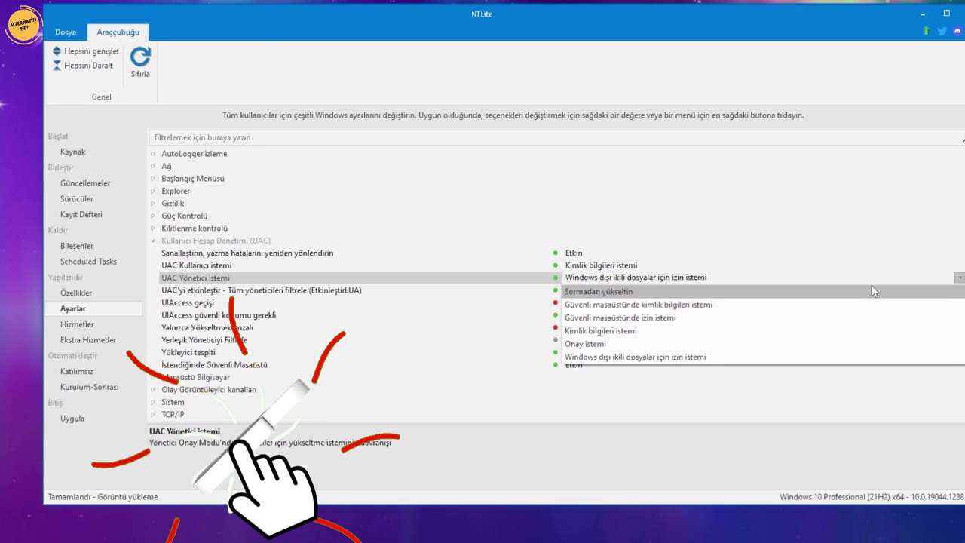
left_click(872, 291)
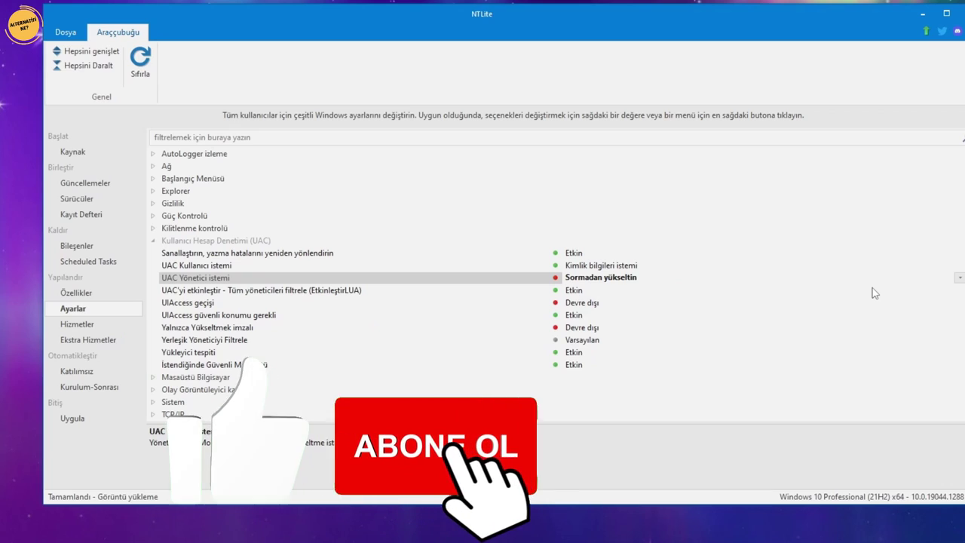
Set the UAC setting "İstendiğinde Güvenli Masaüstü" to Devre dışı and collapse the UAC group
left_click(228, 366)
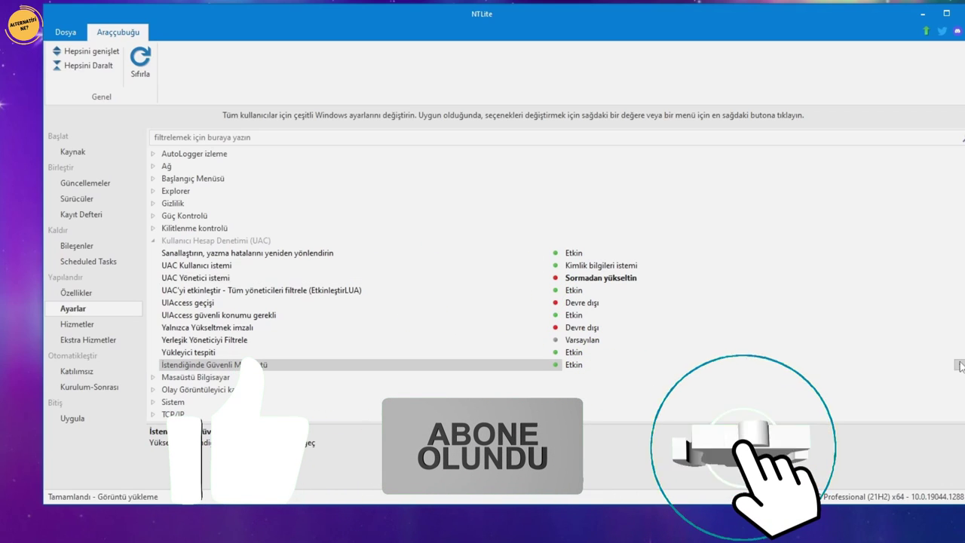
left_click(573, 364)
left_click(565, 377)
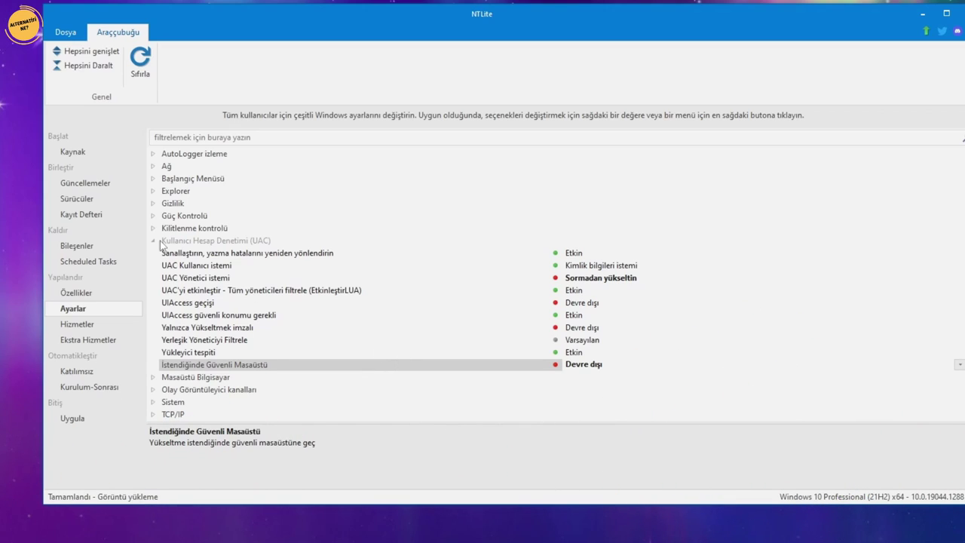
left_click(155, 241)
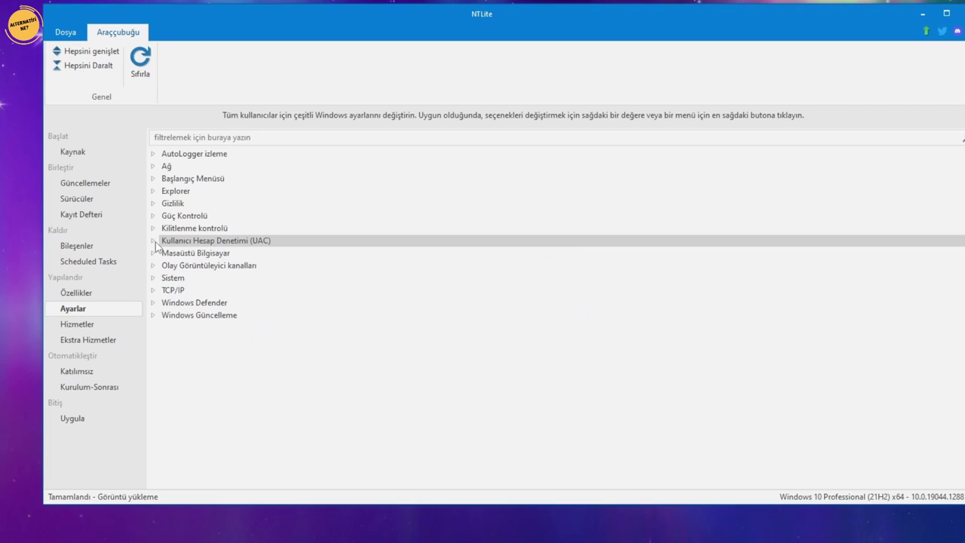
Set "Arama (Görev çubuğu)" in the Masaüstü Bilgisayar group to Simge
left_click(152, 253)
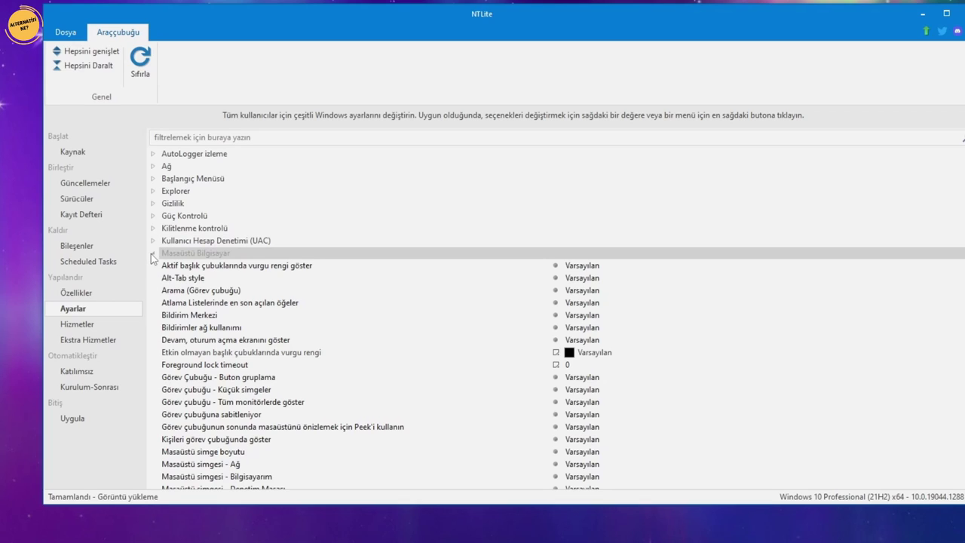
left_click(879, 292)
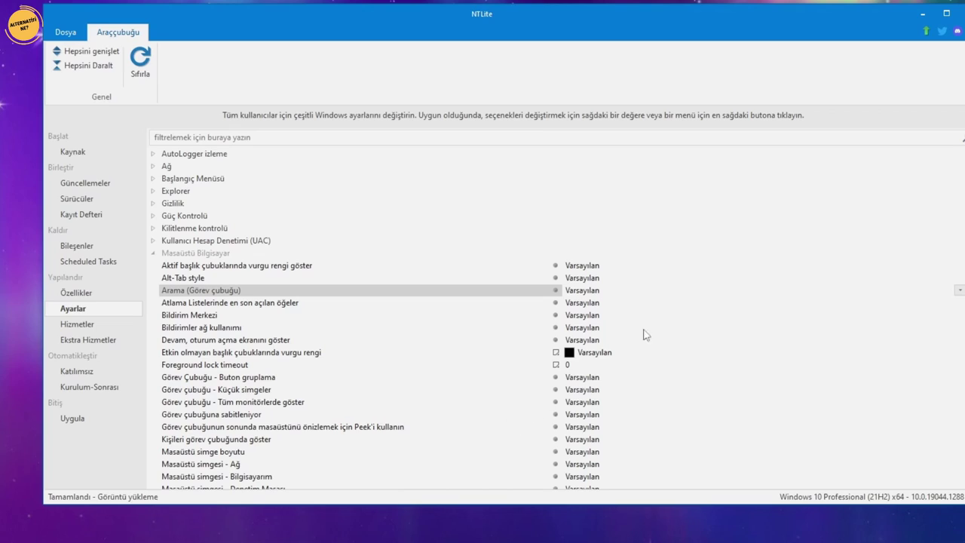
left_click(960, 291)
left_click(889, 338)
Set the desktop icon settings "Masaüstü simgesi - Bilgisayarım" and "Masaüstü simgesi - Denetim Masası" to Etkin
scroll(351, 416, "down", 2)
left_click(352, 414)
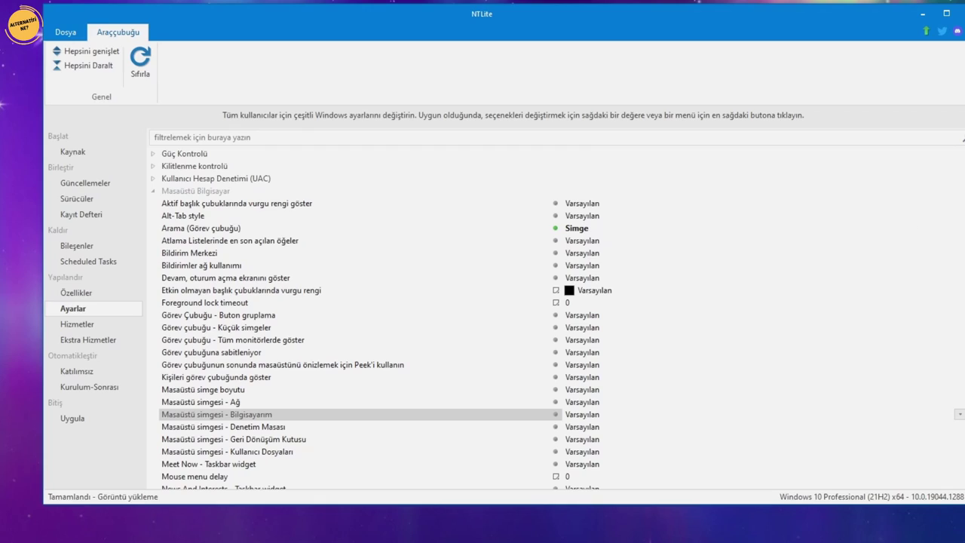
left_click(959, 414)
left_click(943, 442)
left_click(960, 426)
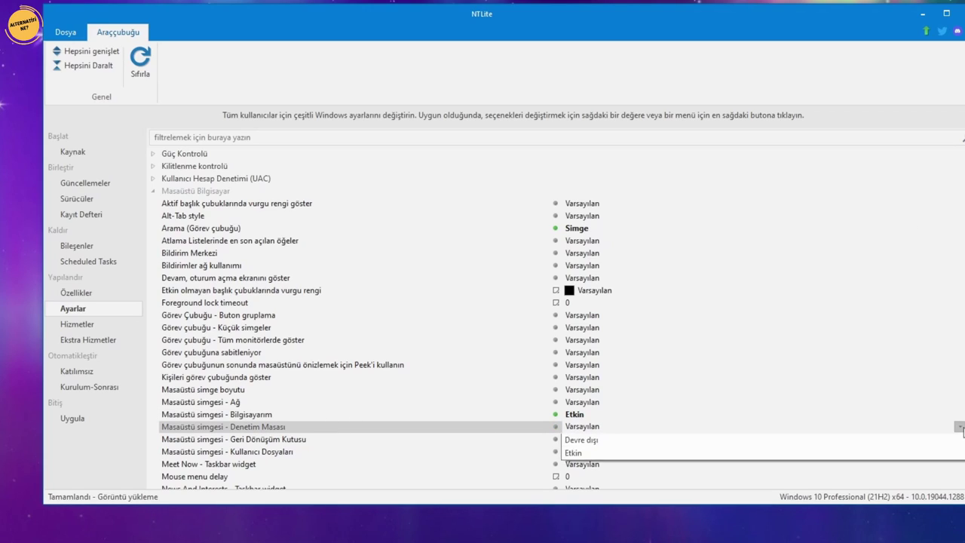
left_click(946, 462)
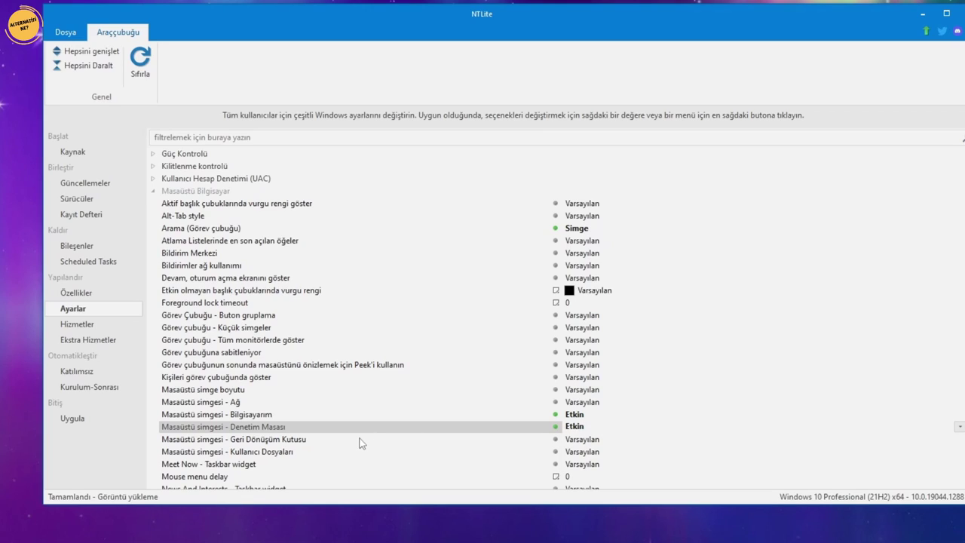
Set "Masaüstü simgesi - Geri Dönüşüm Kutusu" to Etkin and "Masaüstü simgesi - Kullanıcı Dosyaları" to Devre dışı
left_click(248, 440)
left_click(959, 440)
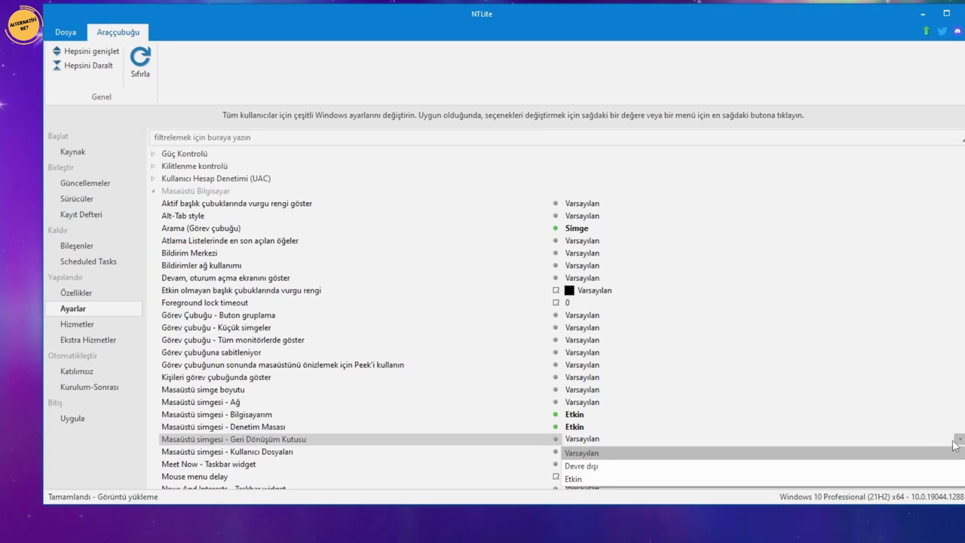
left_click(922, 475)
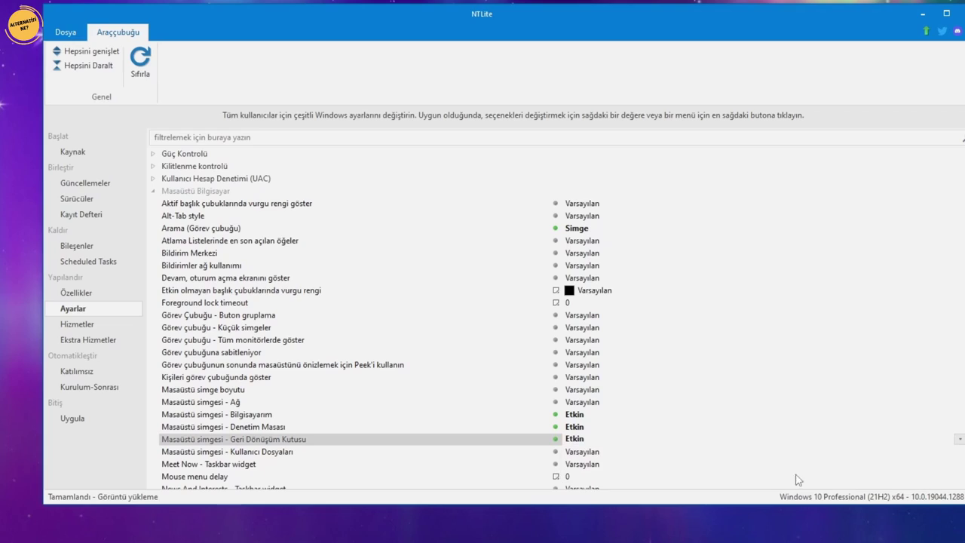
left_click(278, 453)
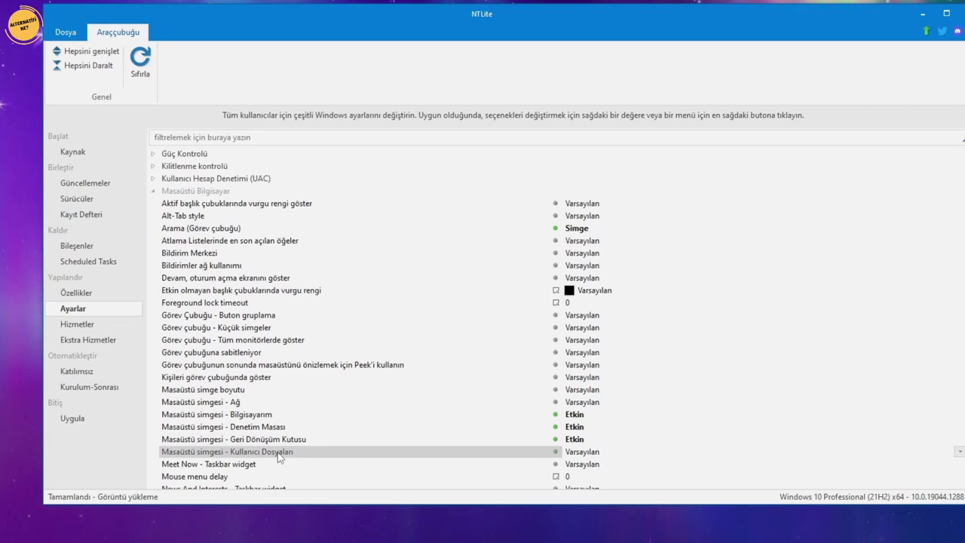
left_click(958, 450)
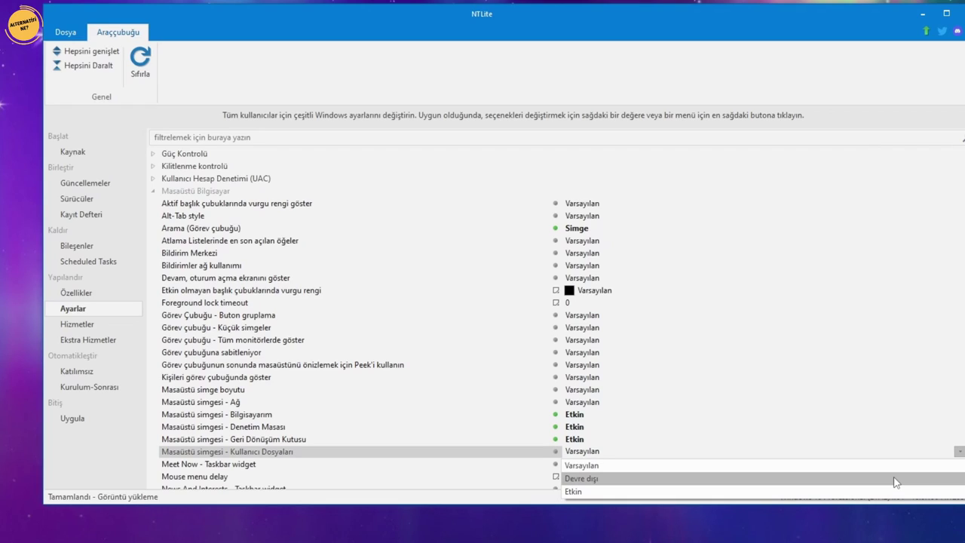
left_click(896, 478)
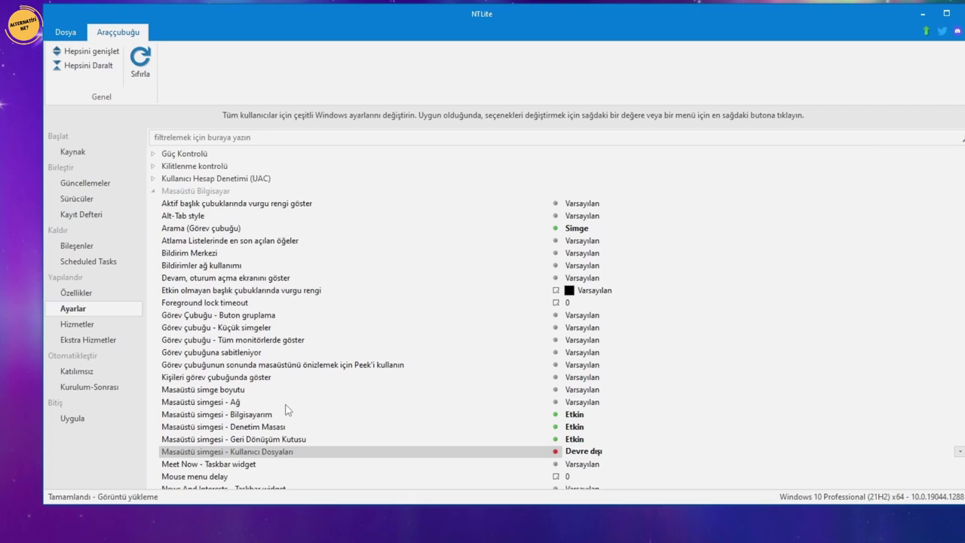
Set "Sessiz Saatler (Odak Yardımı)" and "Store uygulamasının görev çubuğuna sabitlenmesine izin ver" to Etkin
scroll(287, 409, "down", 2)
left_click(243, 439)
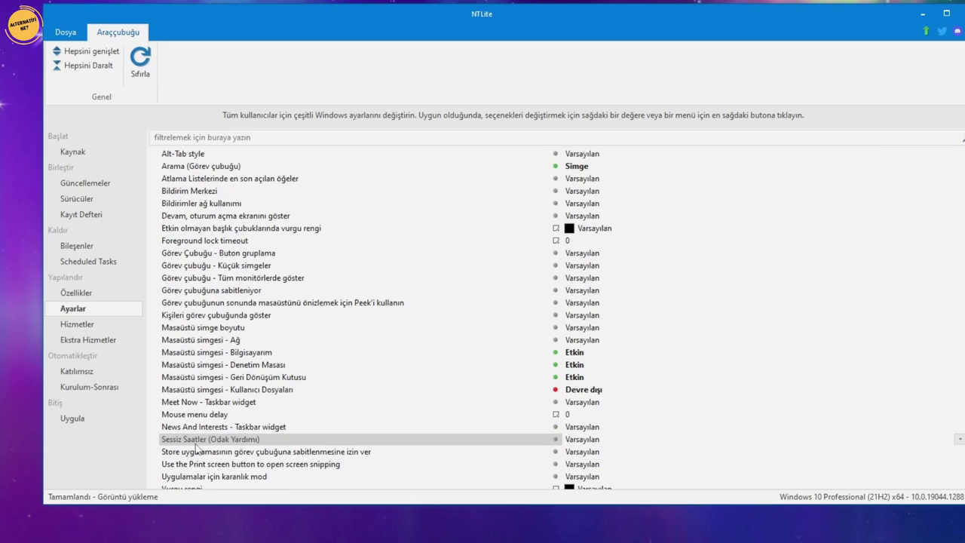
left_click(959, 438)
left_click(911, 479)
scroll(327, 452, "down", 1)
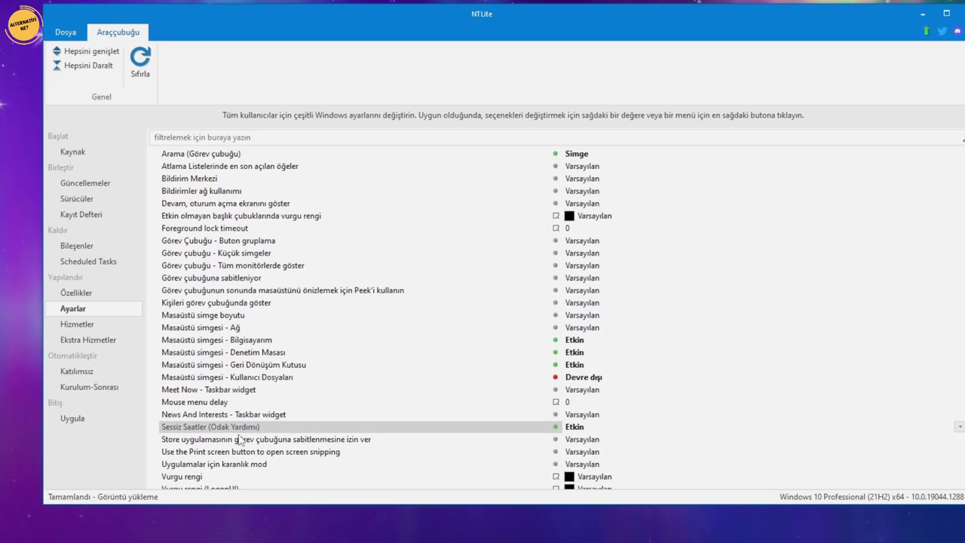
left_click(188, 444)
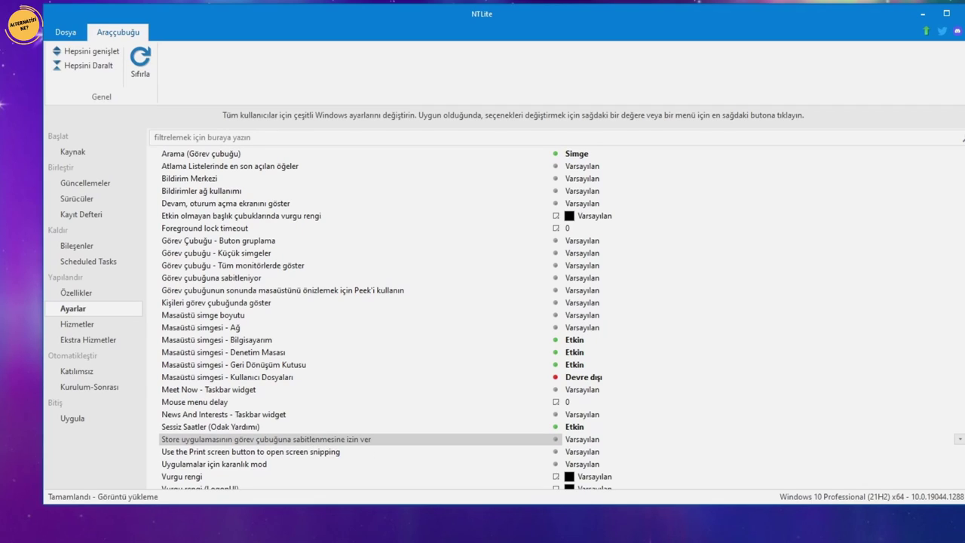
left_click(959, 439)
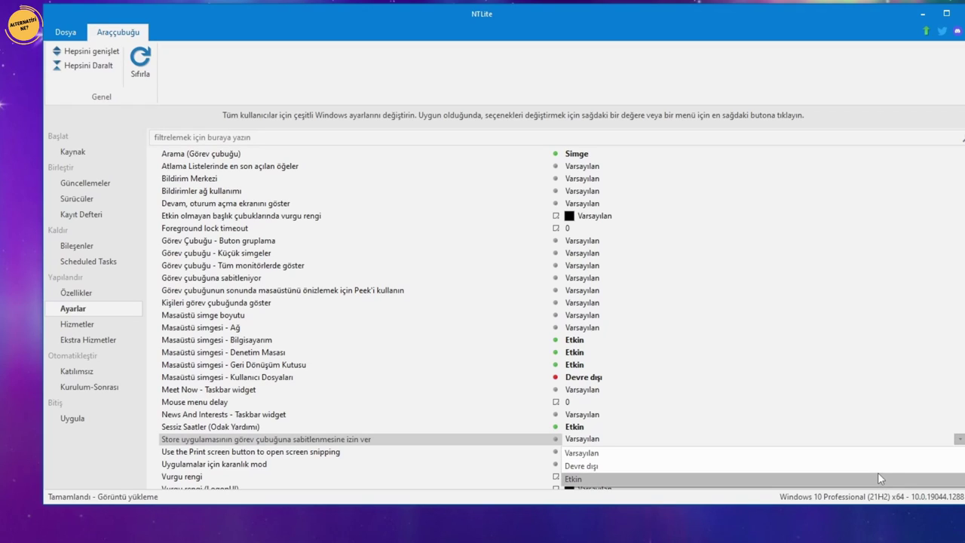
left_click(877, 474)
Adjust the "İşaretçi seçenekleri - İşaretçi hassasiyetini artırmak" setting and collapse the Masaüstü Bilgisayar group
scroll(256, 445, "down", 2)
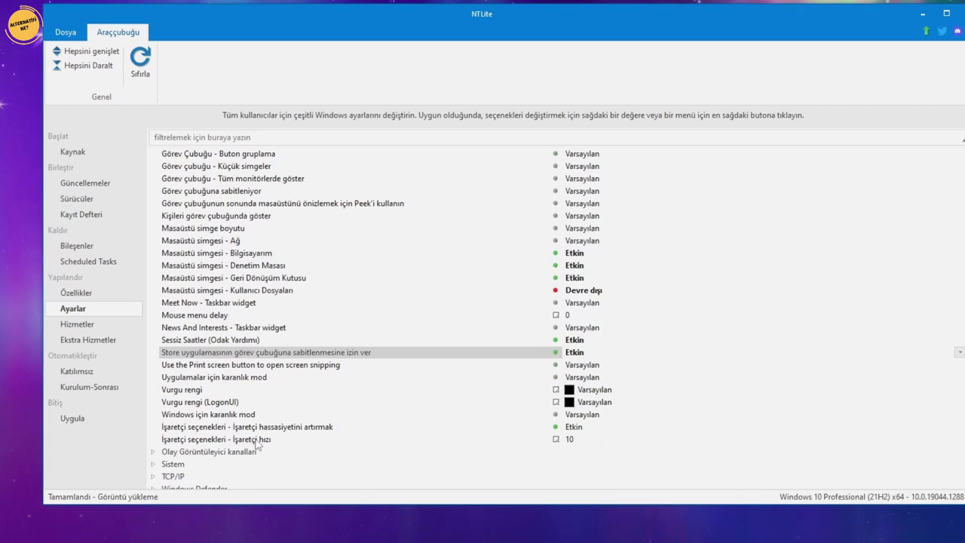
left_click(296, 427)
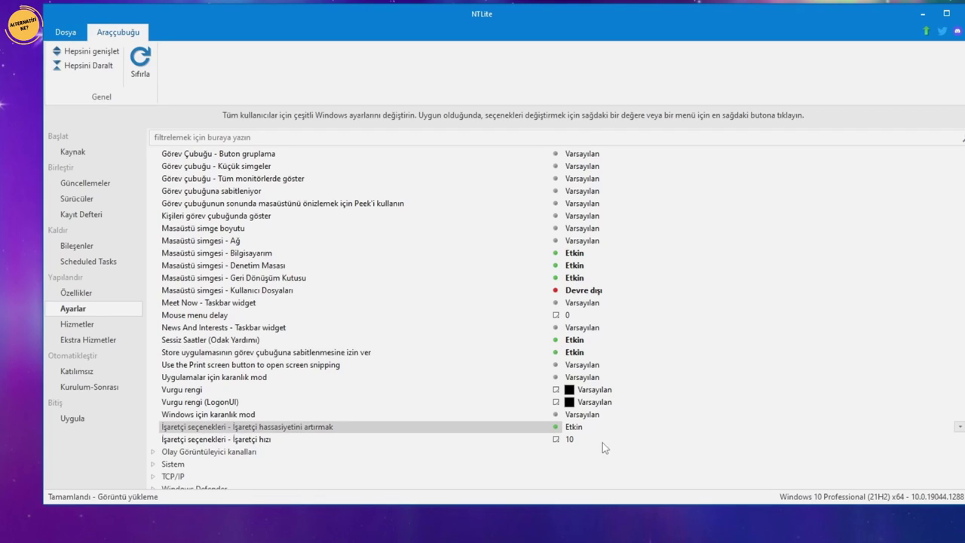
left_click(918, 427)
left_click(871, 450)
scroll(343, 409, "up", 5)
left_click(152, 253)
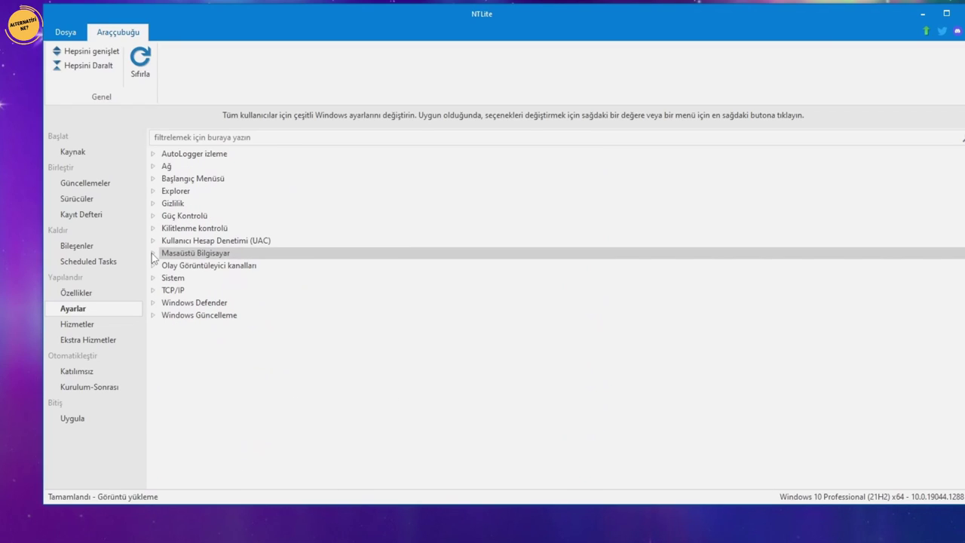
Set all five settings in the Windows Defender group, including Sabotaj Koruması and both Güvenlik Merkezi notifications, to Devre dışı
left_click(153, 315)
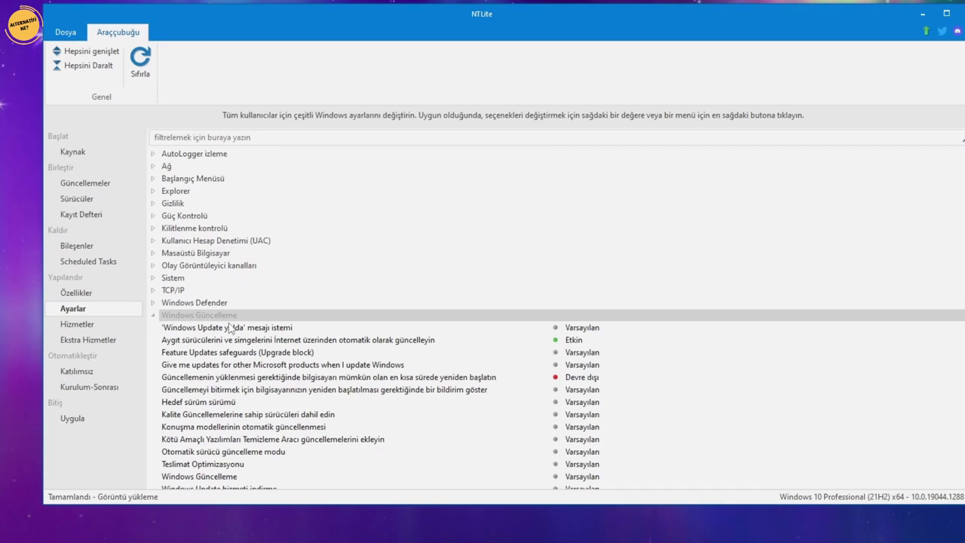
left_click(200, 302)
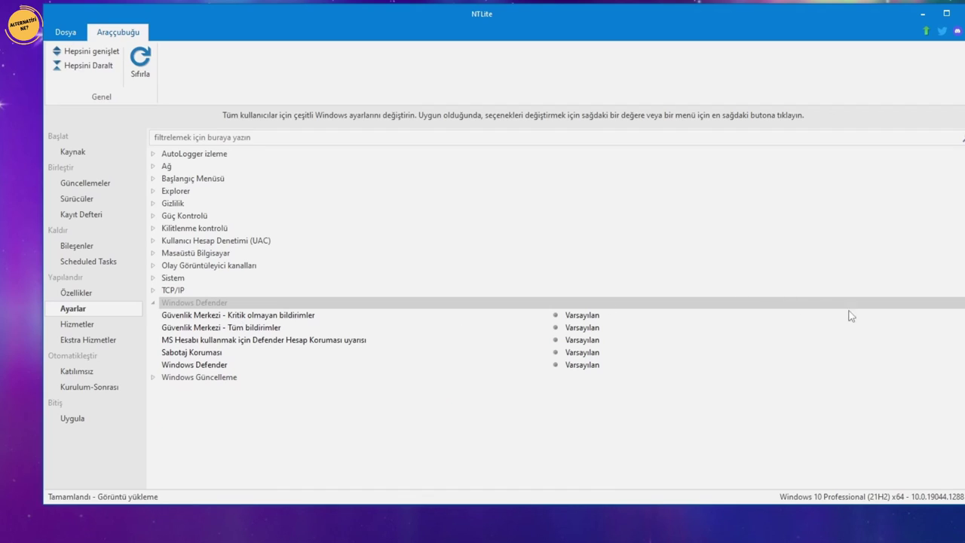
left_click(577, 315)
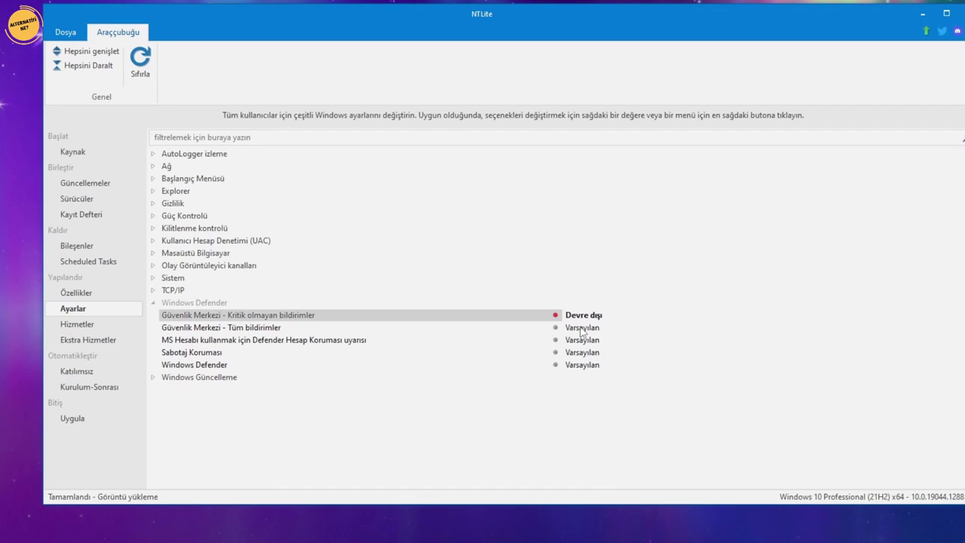
left_click(582, 327)
left_click(585, 339)
left_click(581, 352)
left_click(585, 365)
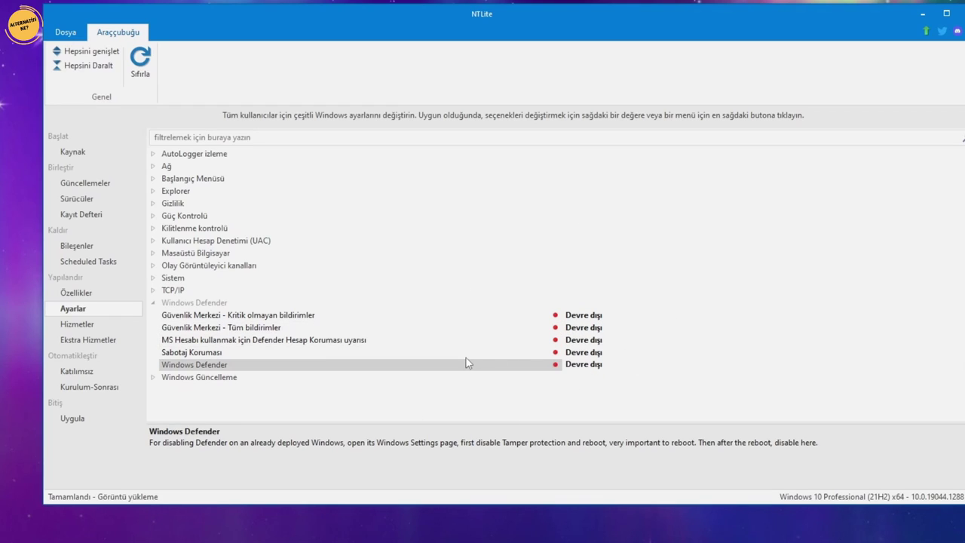
In the Windows Güncelleme group, set "Güncellemeyi bitirmek için bilgisayarınızın yeniden başlatılması gerektiğinde bir bildirim göster" to Devre dışı
left_click(154, 377)
scroll(328, 309, "down", 2)
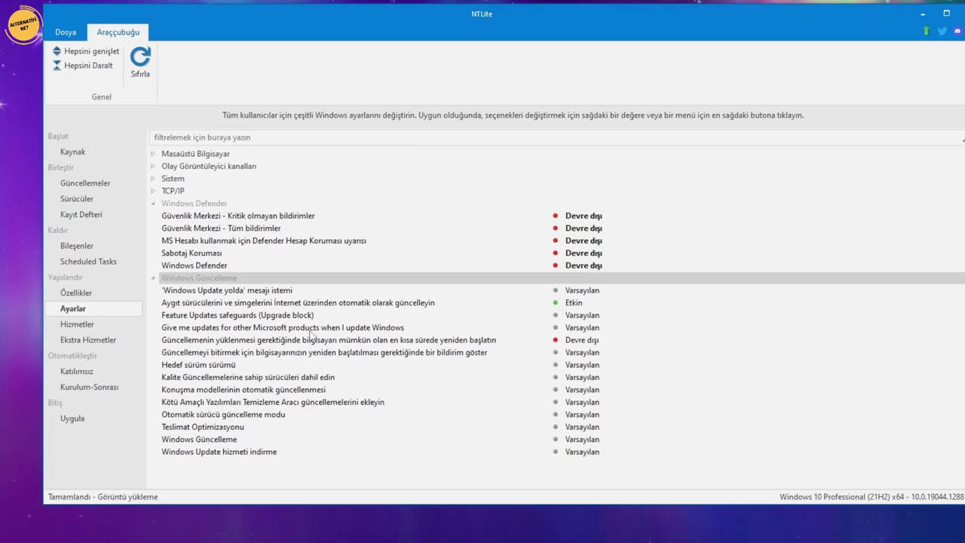
left_click(243, 344)
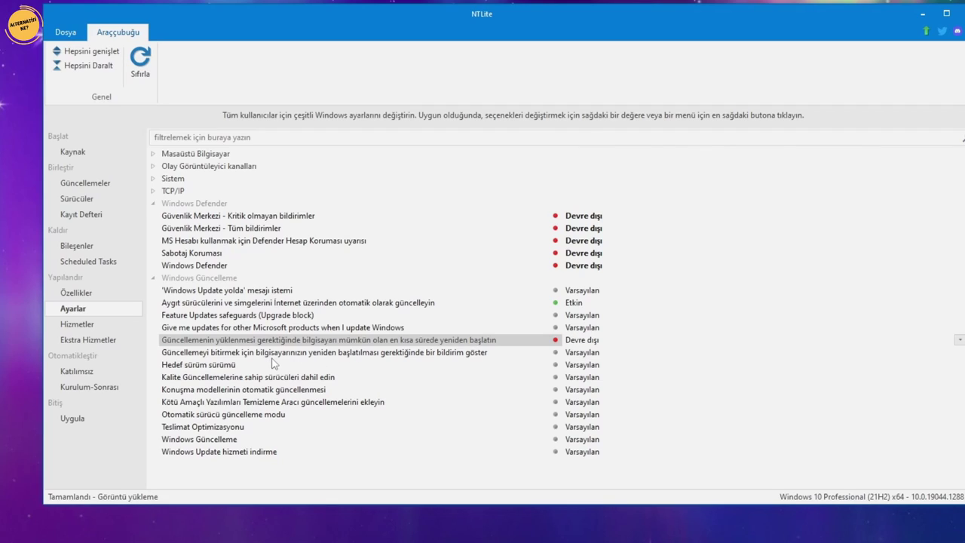
left_click(376, 354)
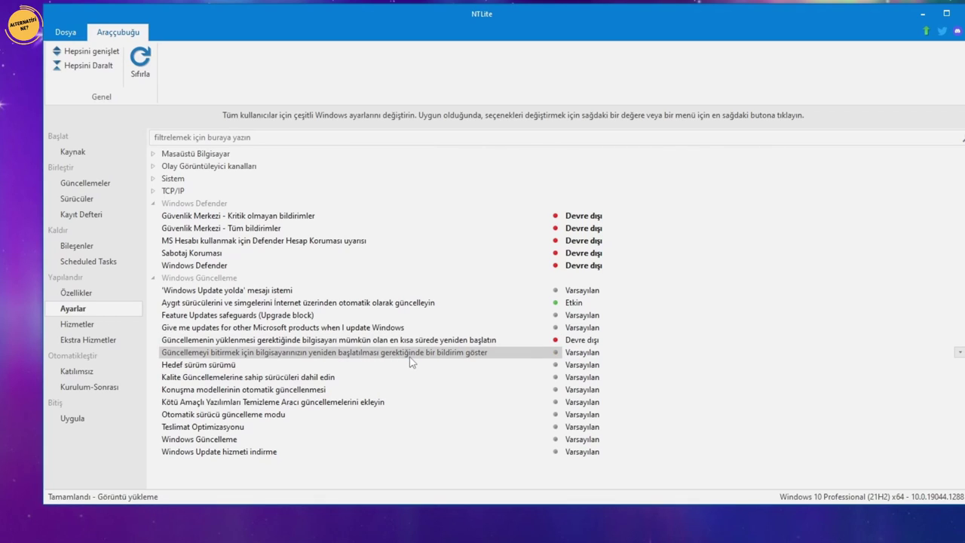
left_click(593, 352)
Set "Konuşma modellerinin otomatik güncellenmesi" and "Kötü Amaçlı Yazılımları Temizleme Aracı güncellemelerini ekleyin" to Devre dışı
left_click(262, 391)
left_click(592, 388)
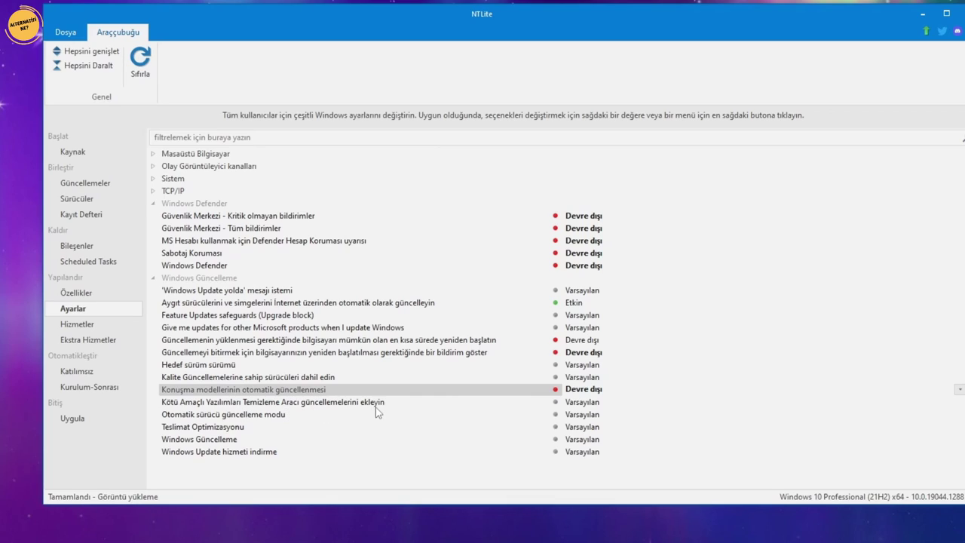
left_click(577, 404)
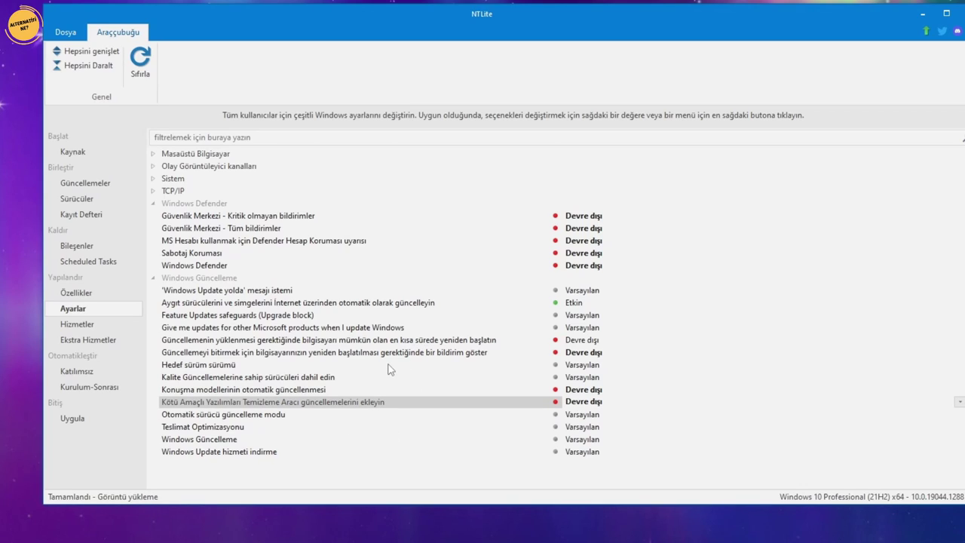
In the Windows Güncelleme group, set "Otomatik sürücü güncelleme modu" to Her zaman
left_click(236, 415)
scroll(289, 382, "down", 1)
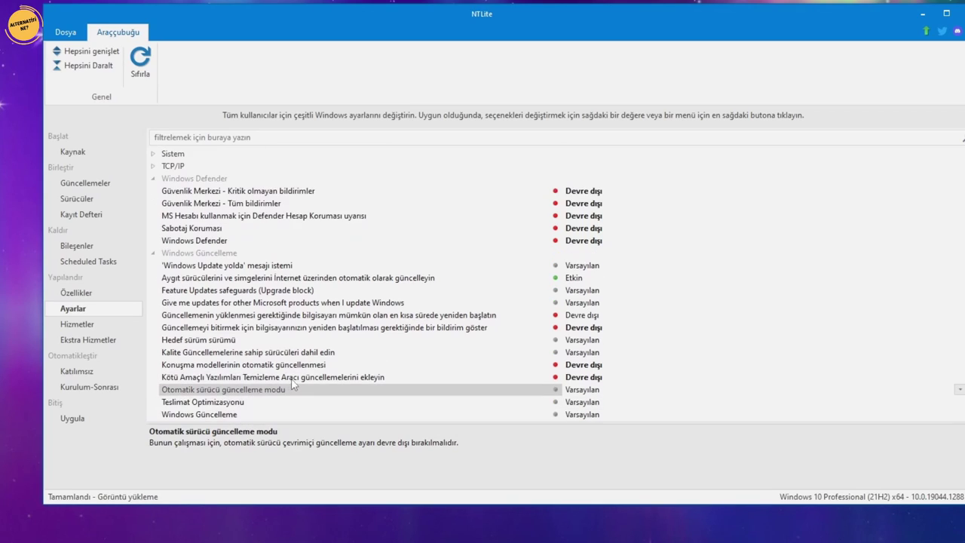
left_click(278, 355)
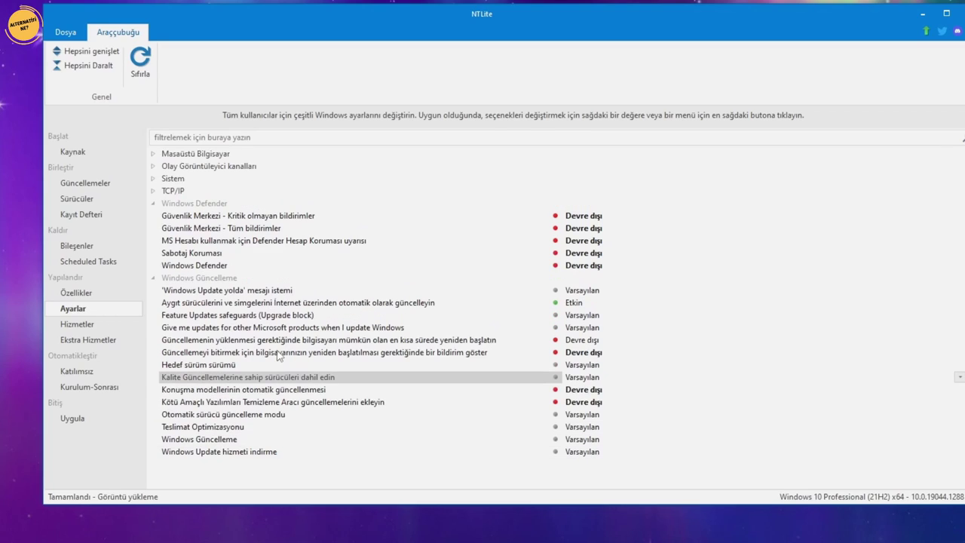
left_click(236, 427)
left_click(248, 403)
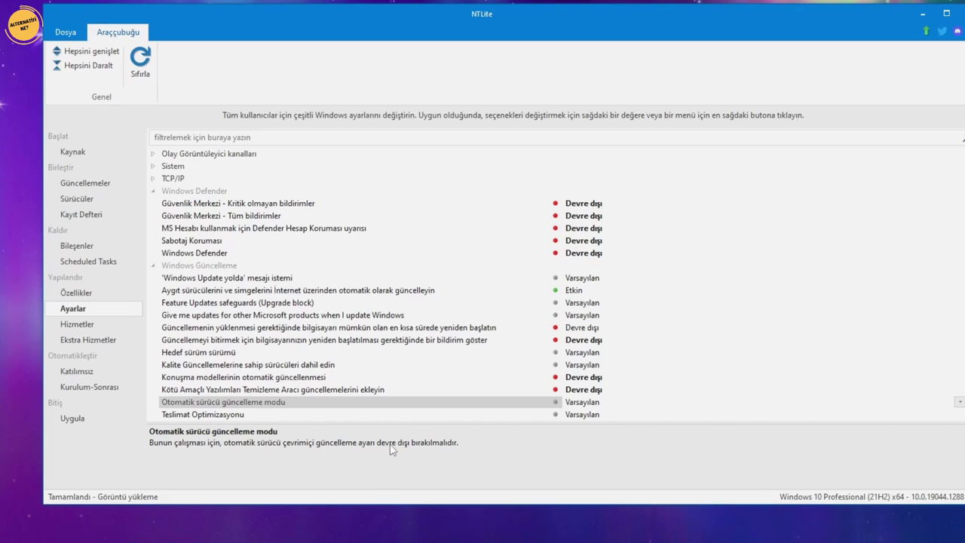
left_click(577, 402)
scroll(355, 367, "down", 1)
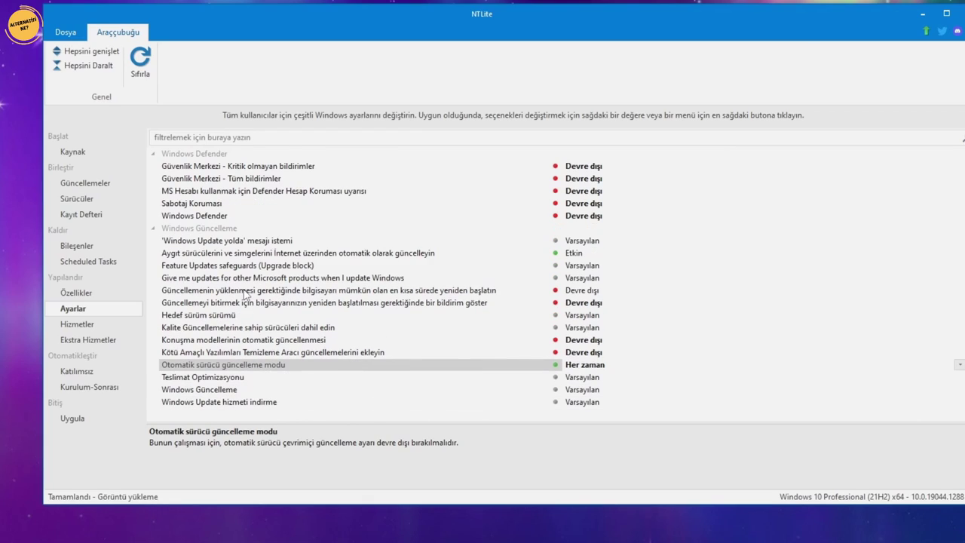
Set Teslimat Optimizasyonu to "Tamamen atlayın, bunun yerine BITS hizmetini kullanın" and collapse the Windows Güncelleme and Windows Defender groups
left_click(207, 378)
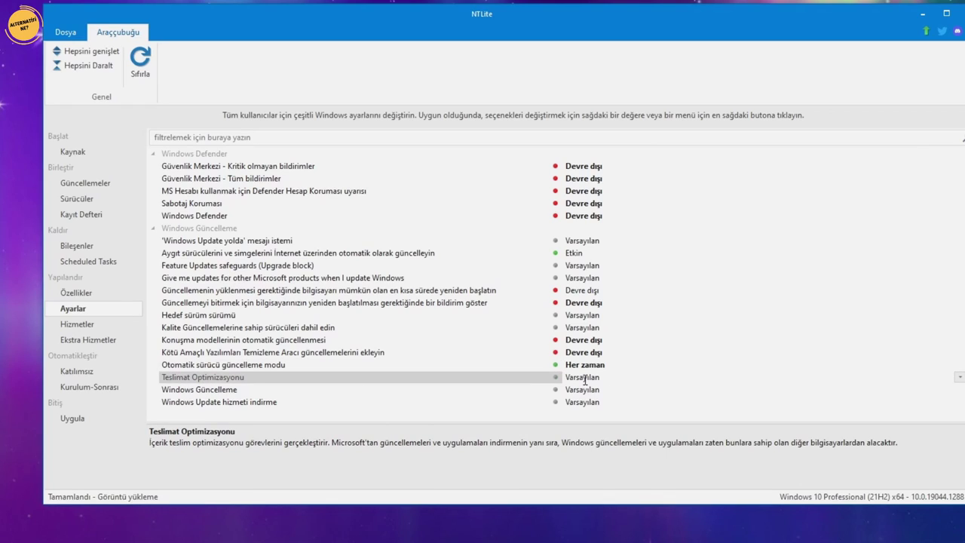
left_click(958, 376)
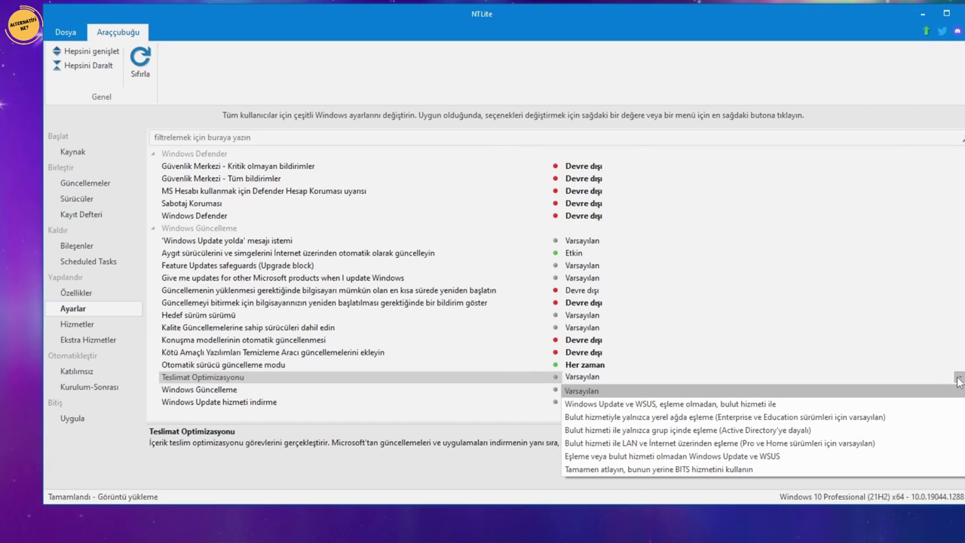
left_click(887, 469)
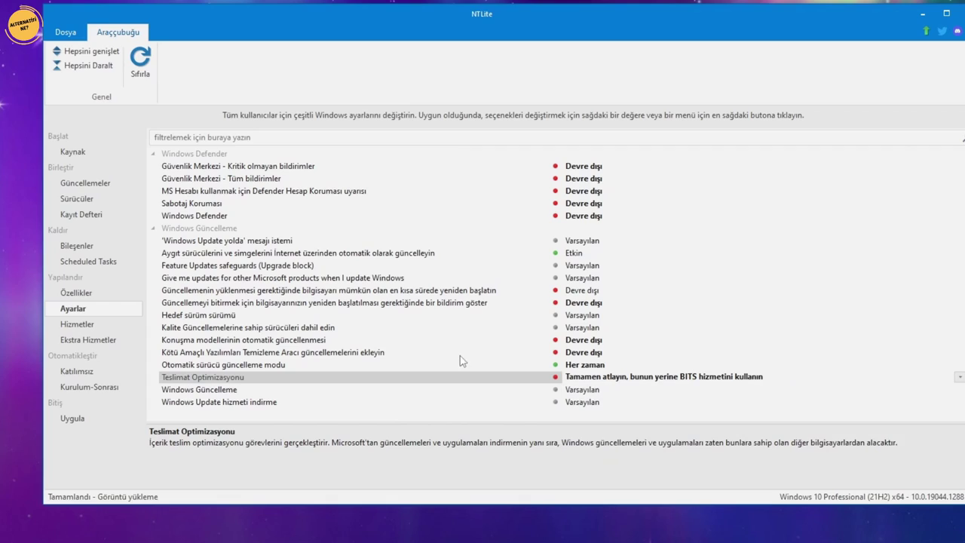
left_click(154, 229)
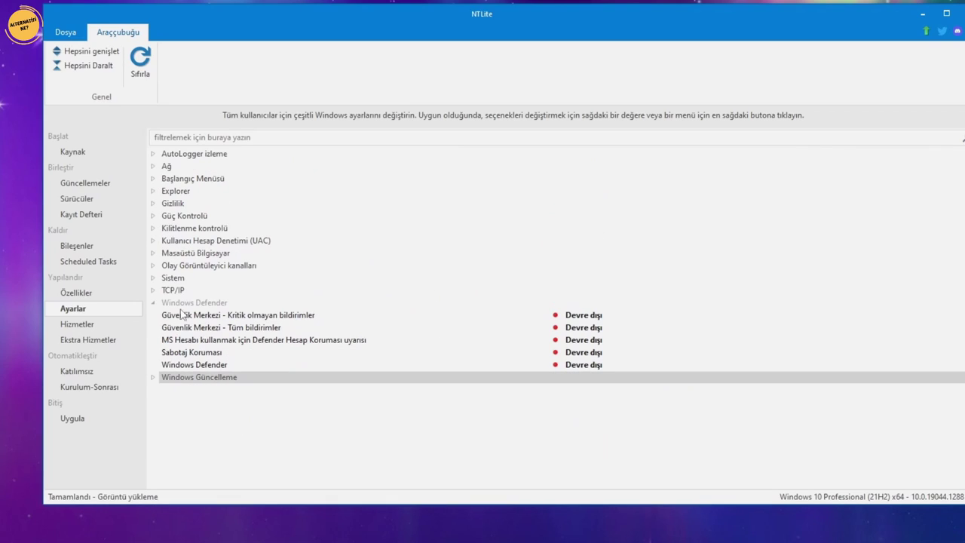
left_click(155, 303)
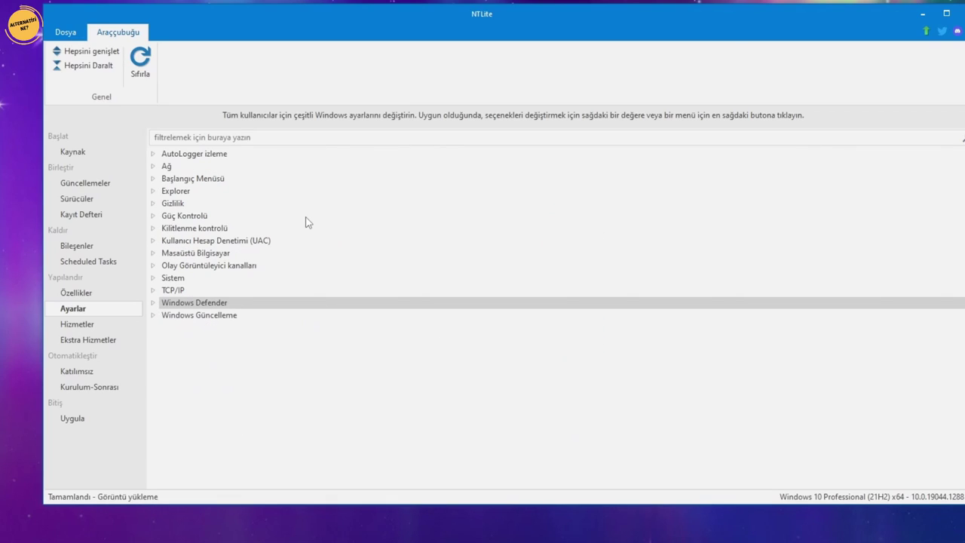
Open the Hizmetler list and change the startup type of AllJoyn Yönlendirici Hizmeti
left_click(78, 324)
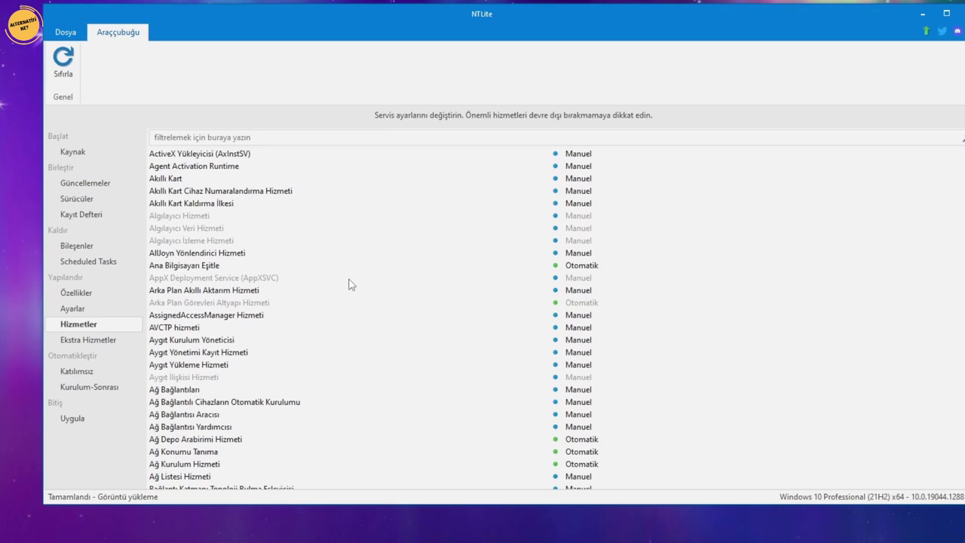
scroll(292, 294, "down", 2)
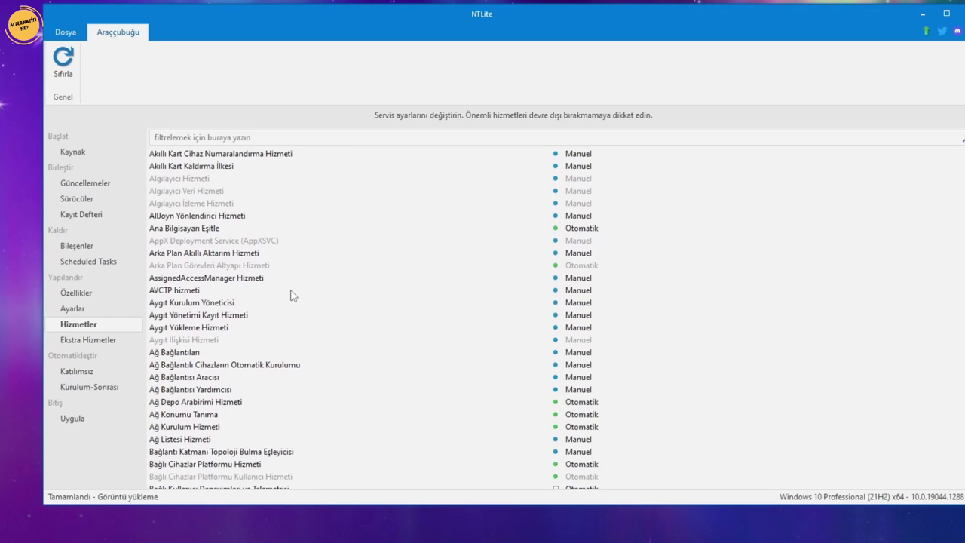
scroll(293, 296, "down", 1)
scroll(292, 294, "up", 3)
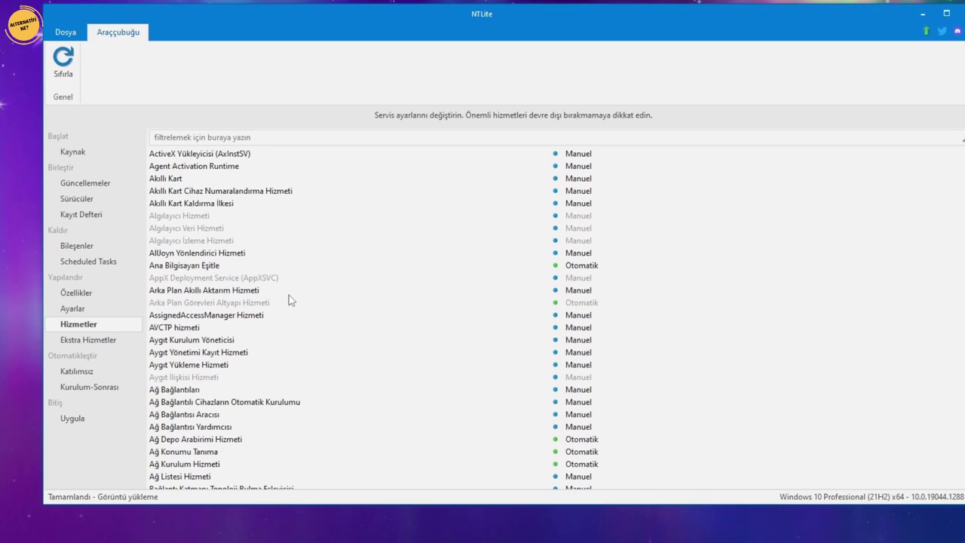
left_click(161, 254)
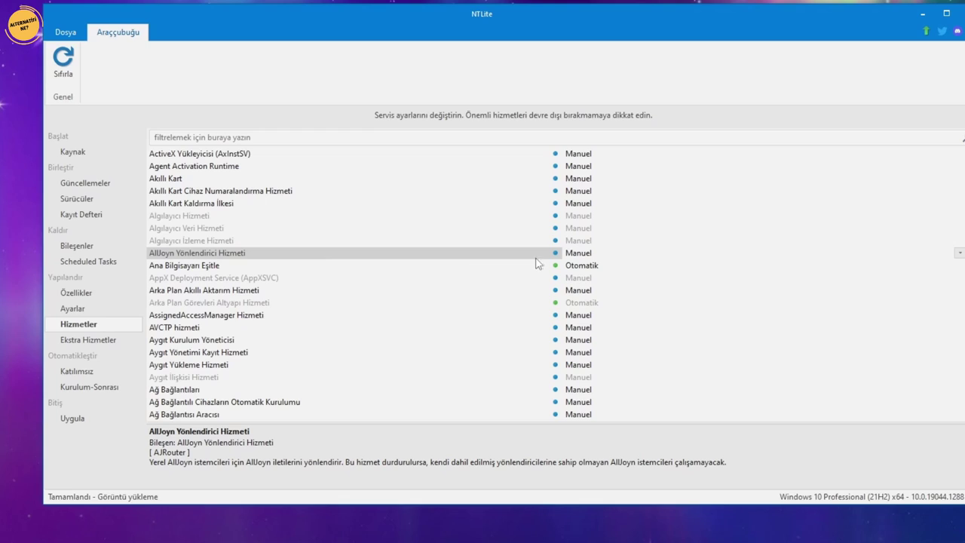
left_click(571, 257)
Set the "Bağlı Kullanıcı Deneyimleri ve Telemetrisi" service to Devre dışı
scroll(339, 339, "down", 4)
left_click(205, 390)
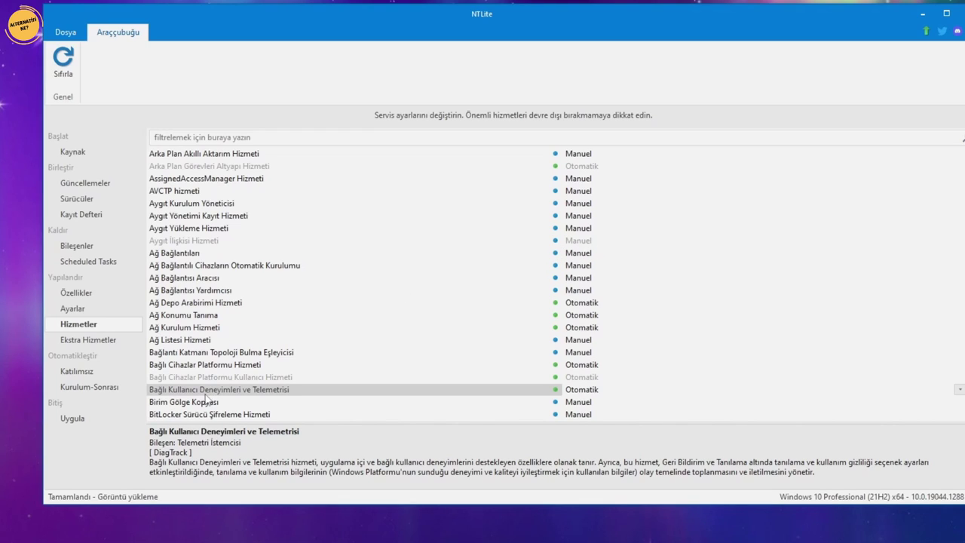
left_click(590, 388)
left_click(589, 389)
scroll(253, 402, "down", 1)
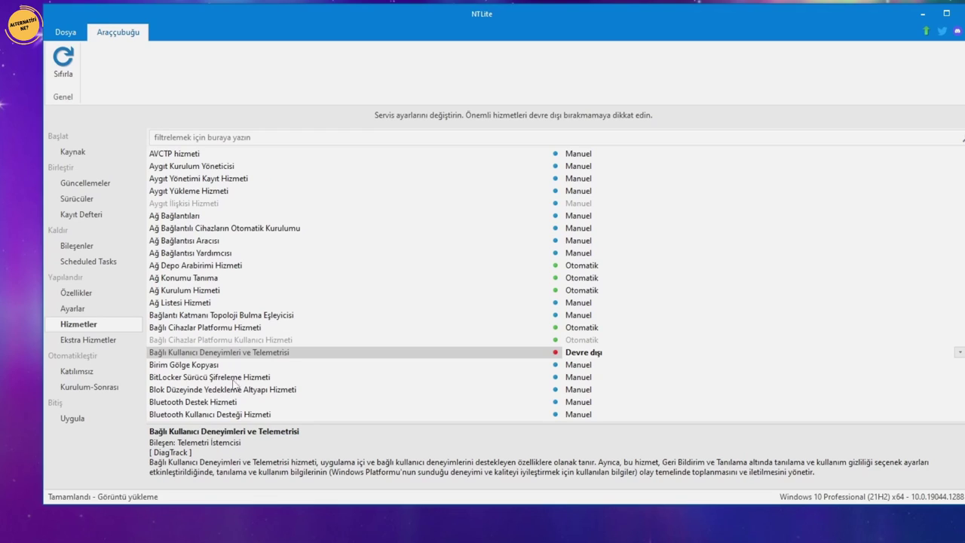
Set Coğrafi Konum Hizmeti to Devre dışı and change the startup type of "Dokunmatik Klavyeyi ve El Yazısı Paneli Hizmeti"
scroll(239, 383, "down", 1)
scroll(238, 383, "down", 3)
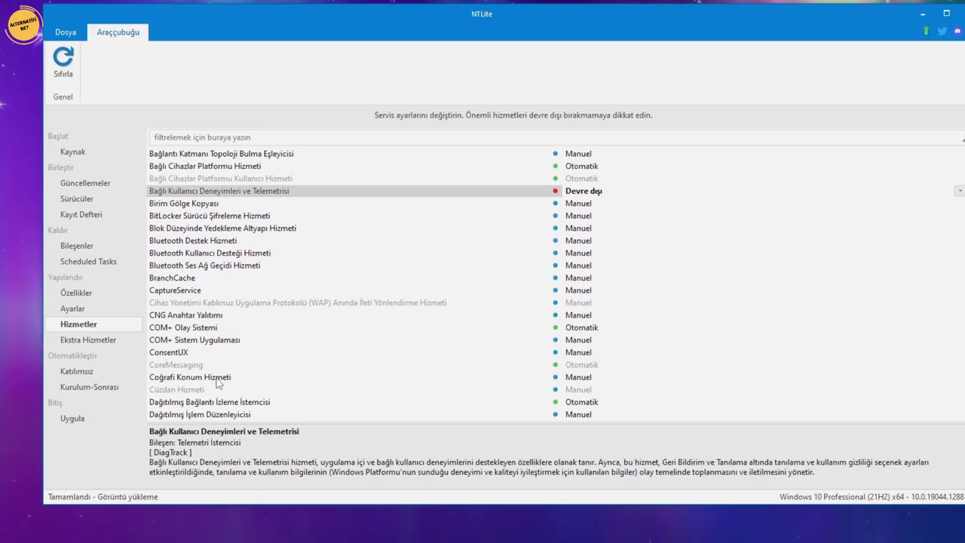
left_click(218, 378)
left_click(579, 377)
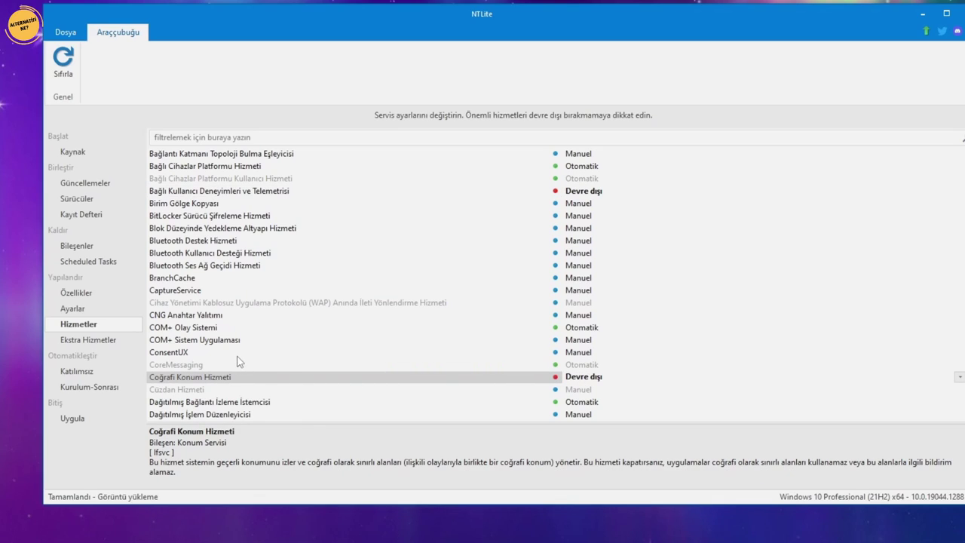
scroll(238, 361, "down", 5)
left_click(216, 403)
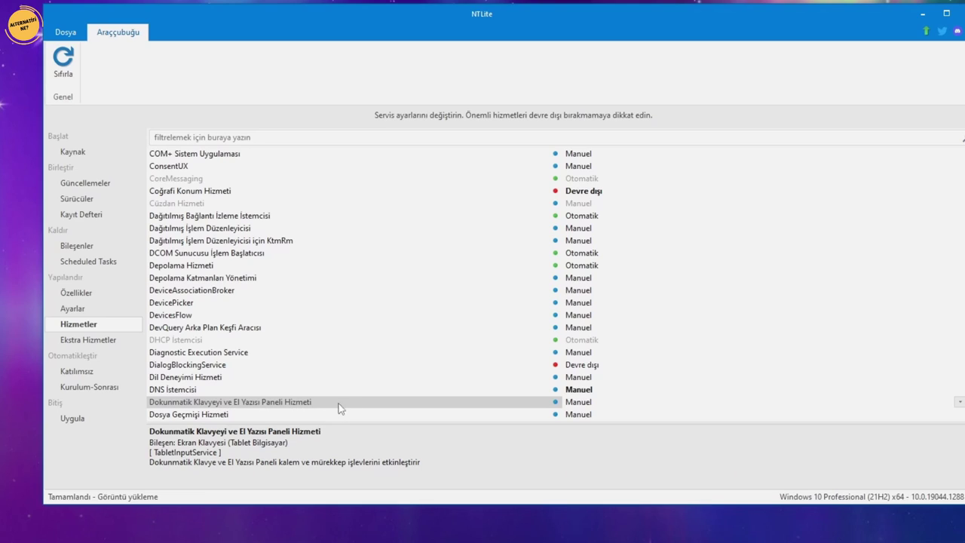
left_click(573, 402)
Set the Kişi Verileri and Kurumsal Uygulama Yönetimi Hizmeti services to Devre dışı
scroll(374, 392, "down", 5)
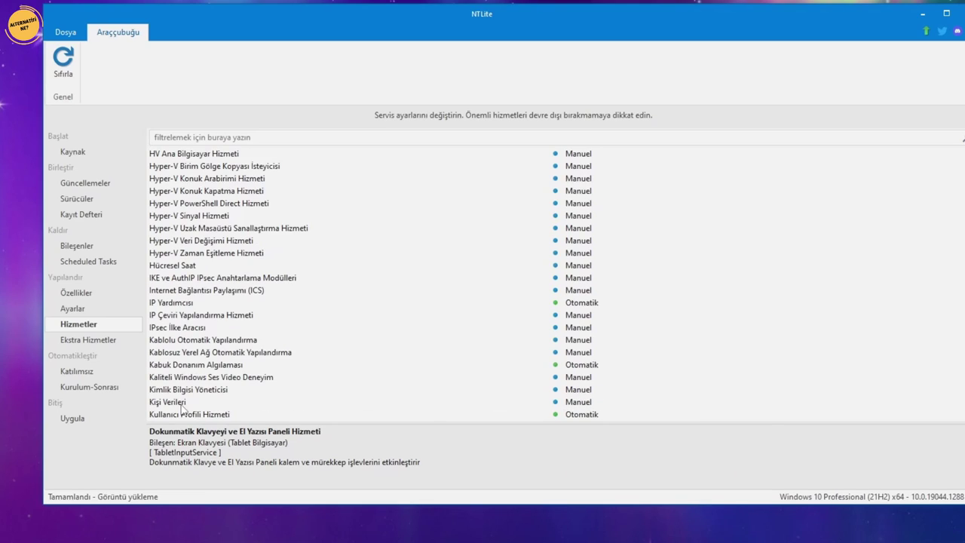
left_click(577, 402)
left_click(577, 401)
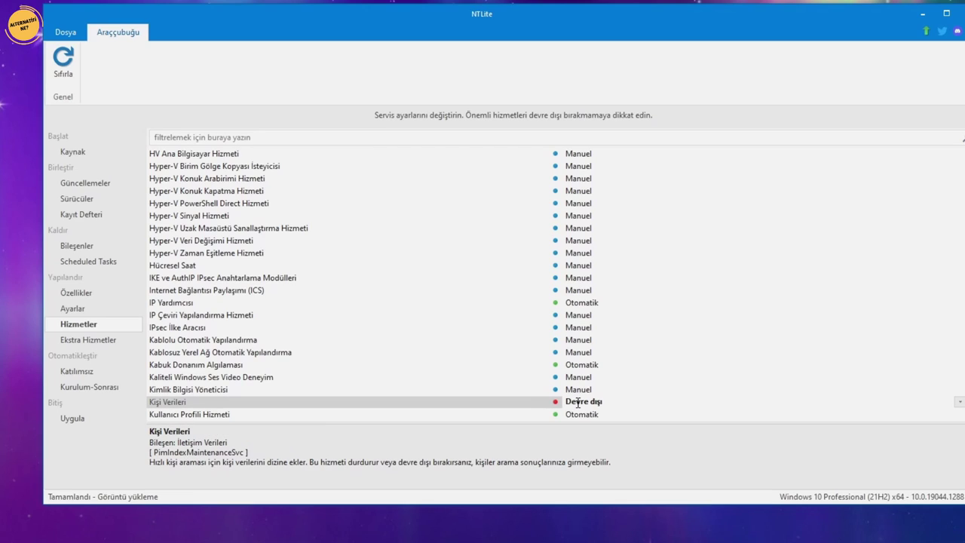
scroll(271, 410, "down", 2)
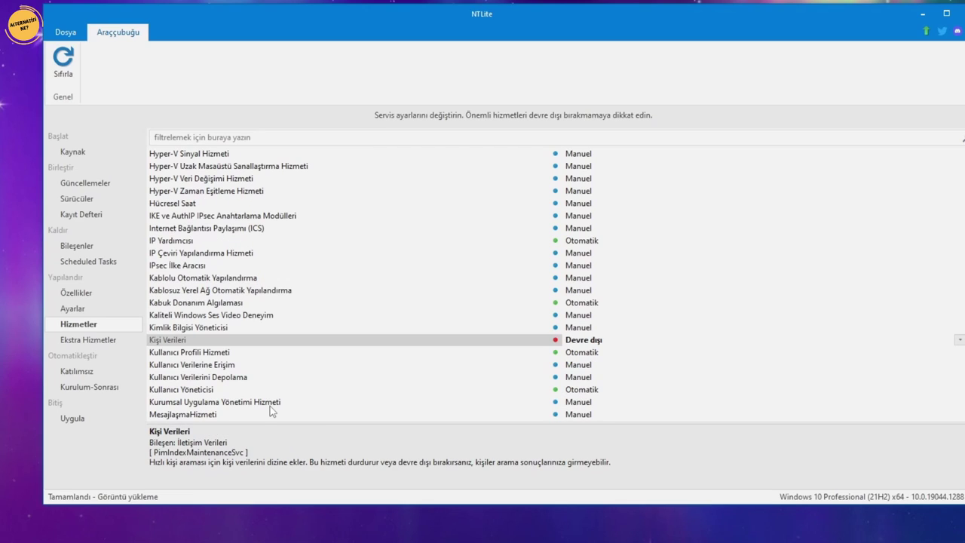
left_click(271, 402)
left_click(582, 402)
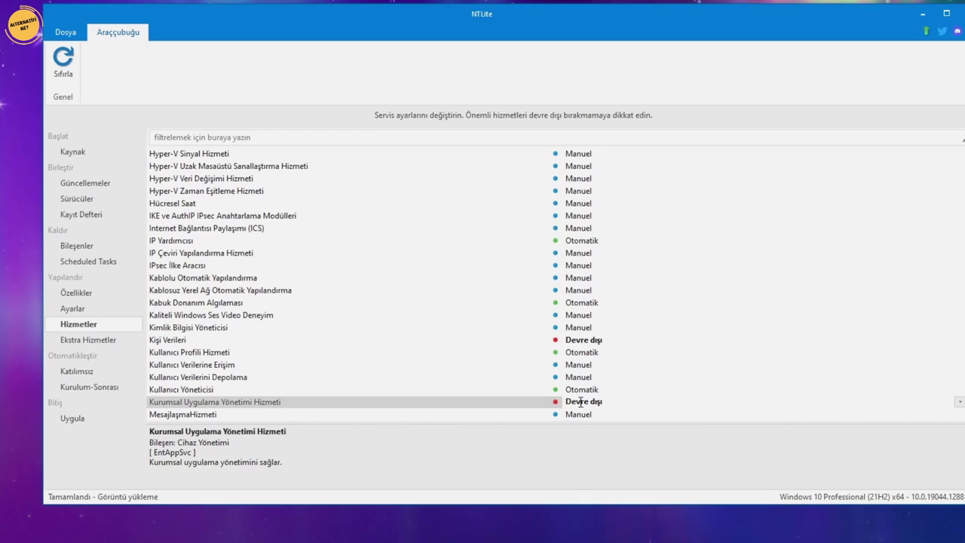
Change the startup types of the Program Uyumluluk Yardımcısı Hizmeti and Radyo Yönetimi Hizmeti services
scroll(198, 401, "down", 2)
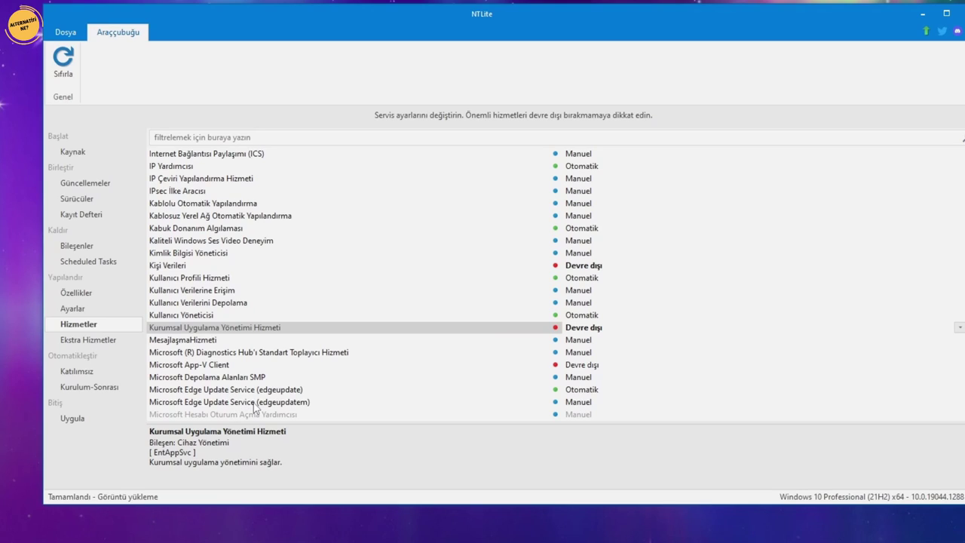
scroll(263, 385, "down", 1)
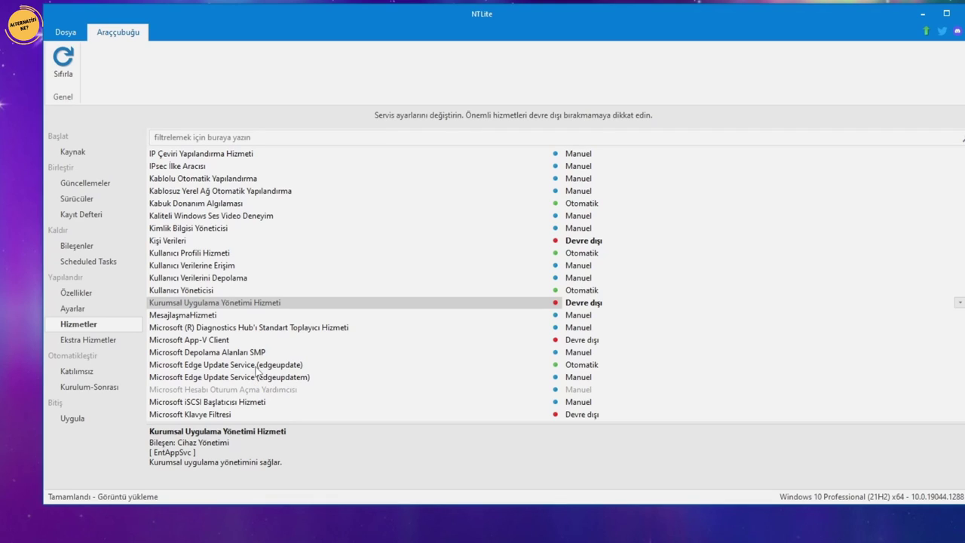
scroll(226, 317, "down", 8)
left_click(210, 267)
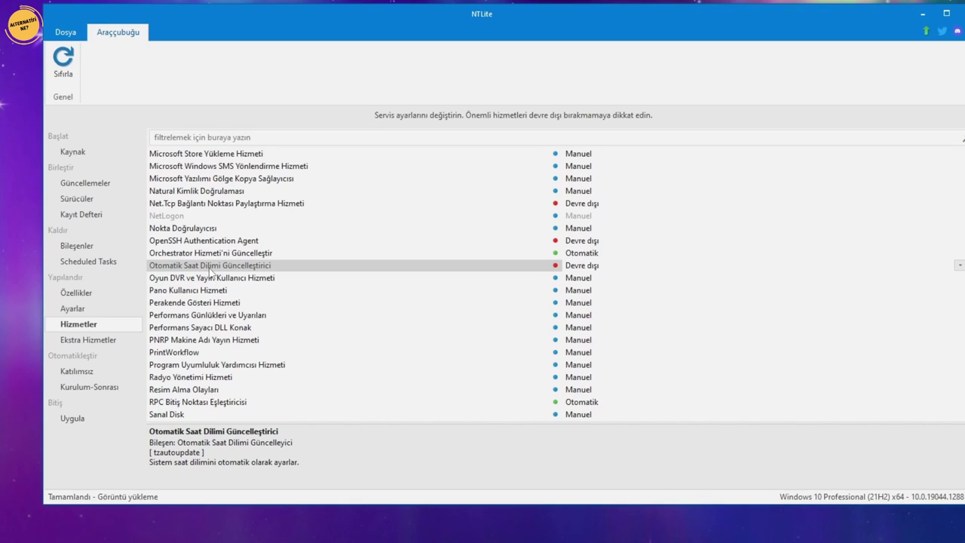
left_click(195, 365)
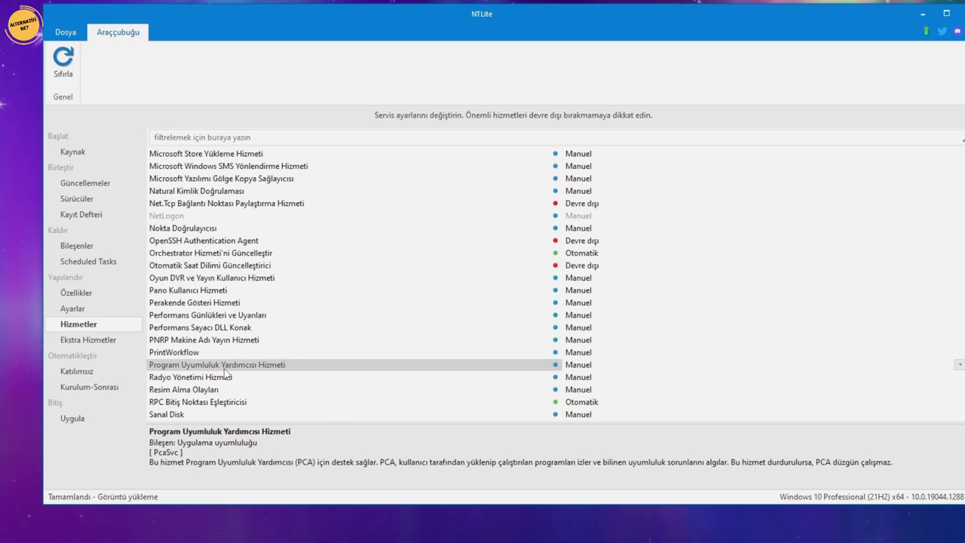
left_click(593, 365)
left_click(224, 381)
key("d")
Set the Telefon and Telefon Hizmeti services to Devre dışı
scroll(172, 397, "down", 7)
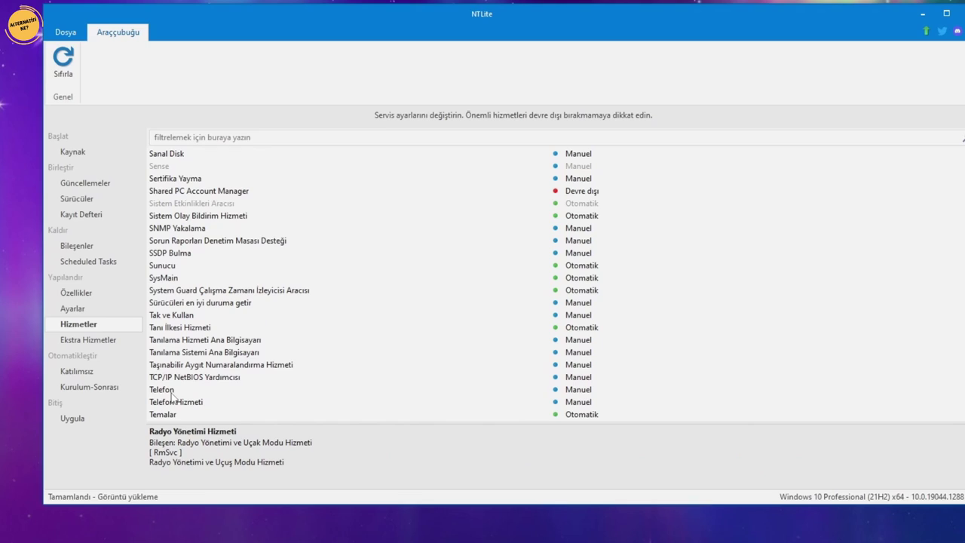
left_click(172, 393)
key("d")
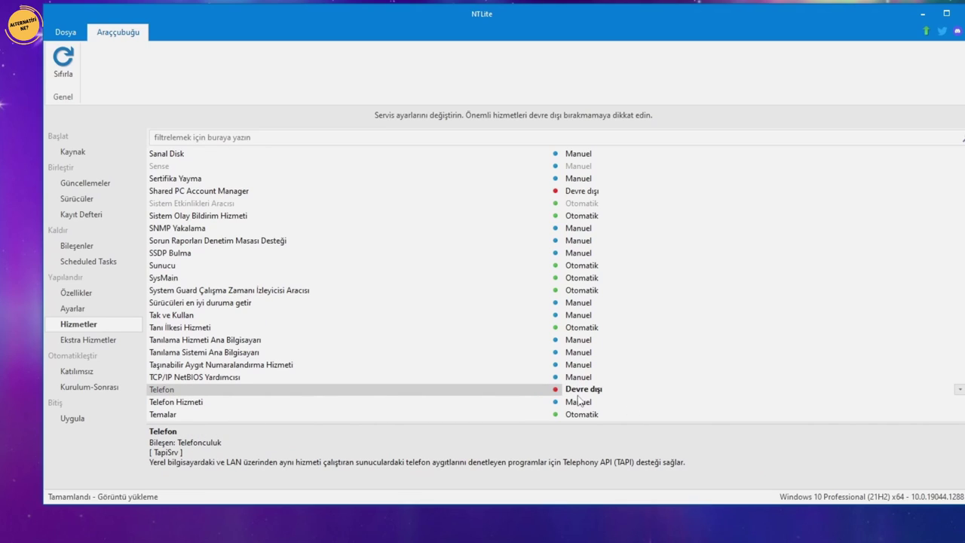
left_click(577, 400)
key("d")
Set the Uygulama Katmanı Ağ Geçidi Hizmeti and Uzak Masaüstü Hizmetleri services to Devre dışı
scroll(328, 373, "down", 3)
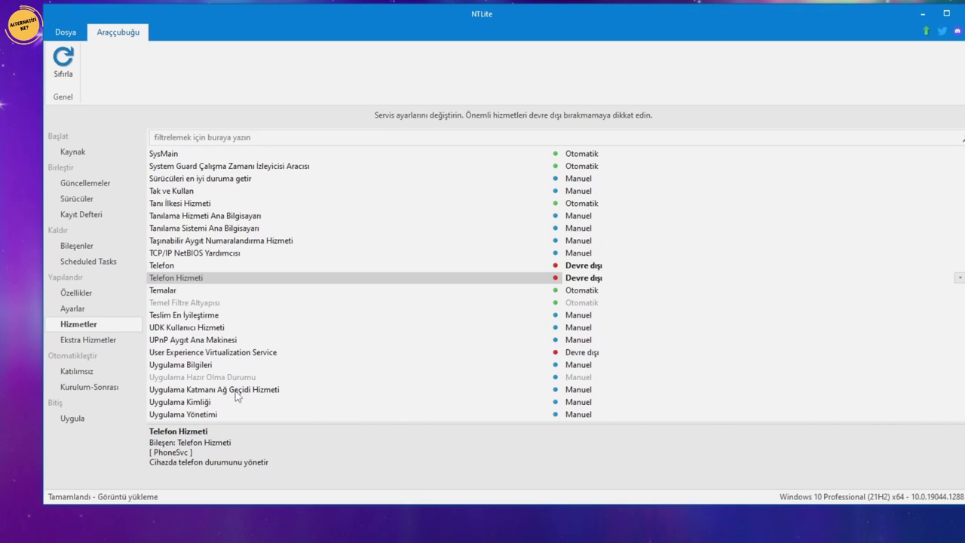
left_click(237, 392)
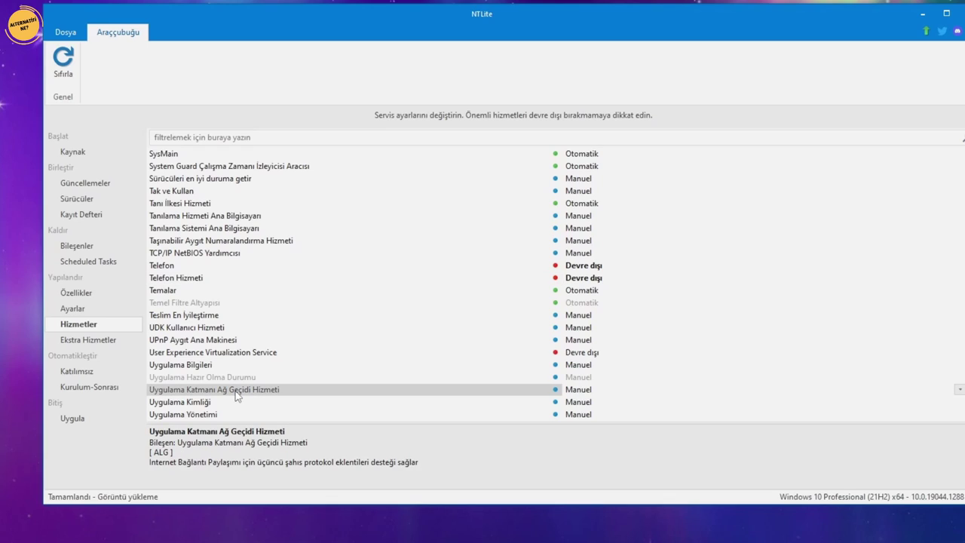
left_click(576, 389)
key("d")
scroll(200, 398, "down", 2)
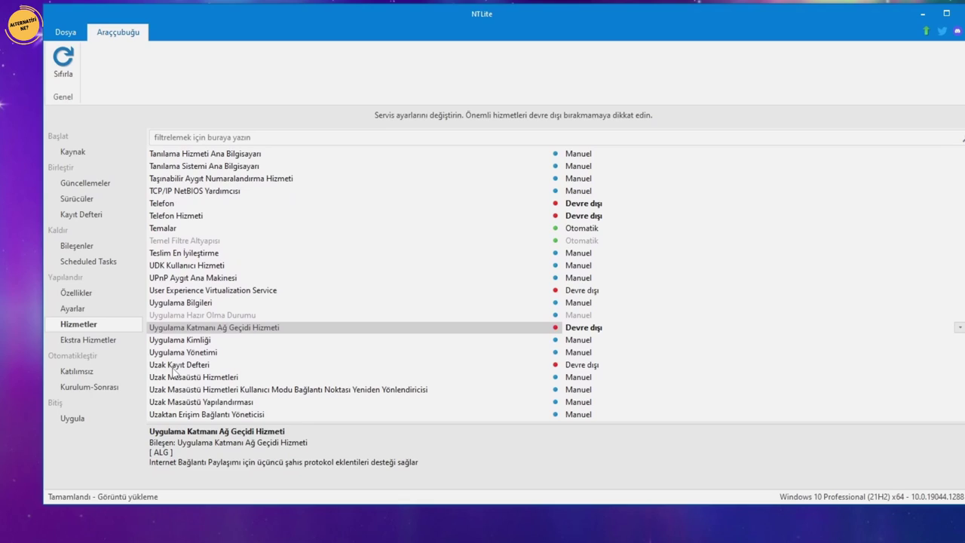
left_click(178, 369)
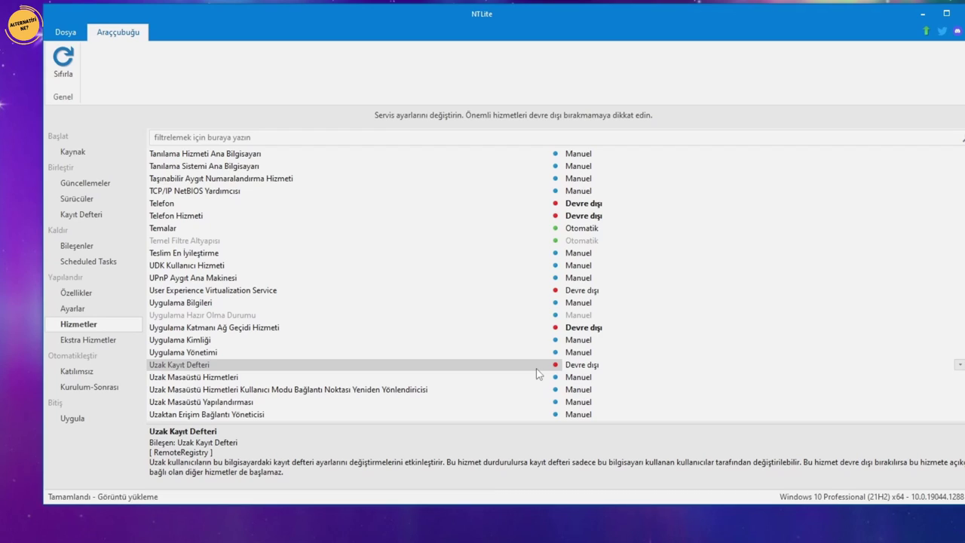
left_click(197, 380)
left_click(566, 381)
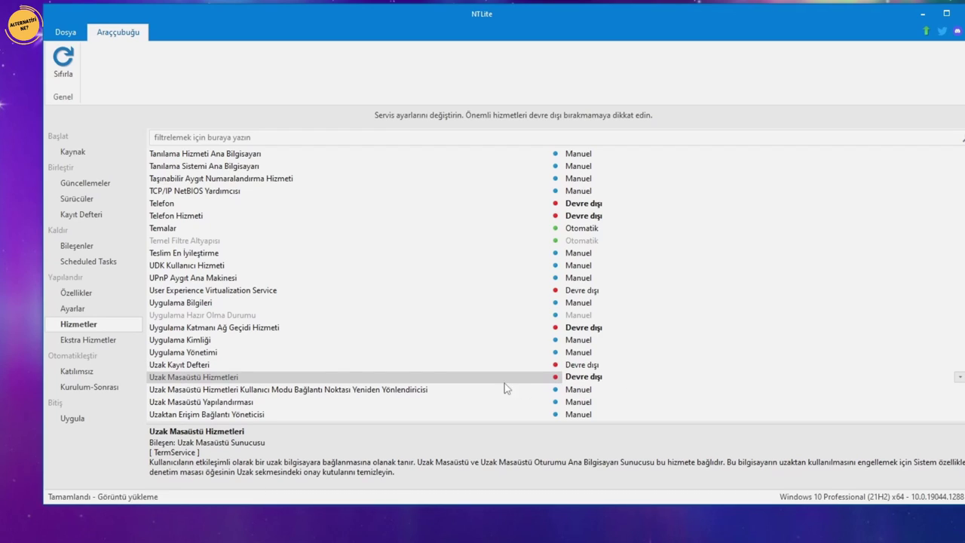
Set the Veri Kullanımı service to Devre dışı
scroll(341, 361, "down", 3)
left_click(178, 354)
left_click(575, 353)
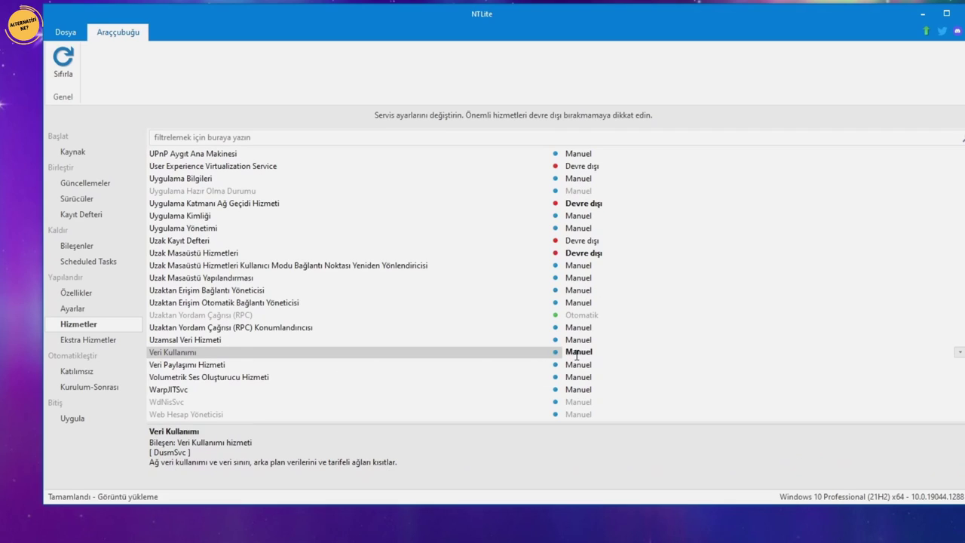
Set the Windows Biyometrik Hizmeti, Windows Hata Raporlama Hizmeti and Windows Insider Hizmeti services to Devre dışı
scroll(245, 391, "down", 3)
left_click(245, 390)
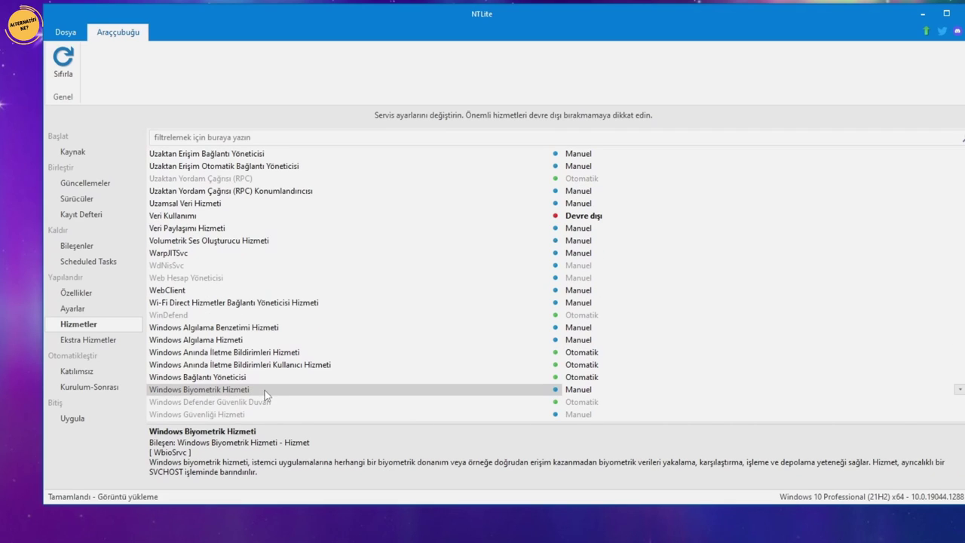
left_click(583, 390)
scroll(271, 383, "down", 1)
left_click(271, 379)
left_click(586, 378)
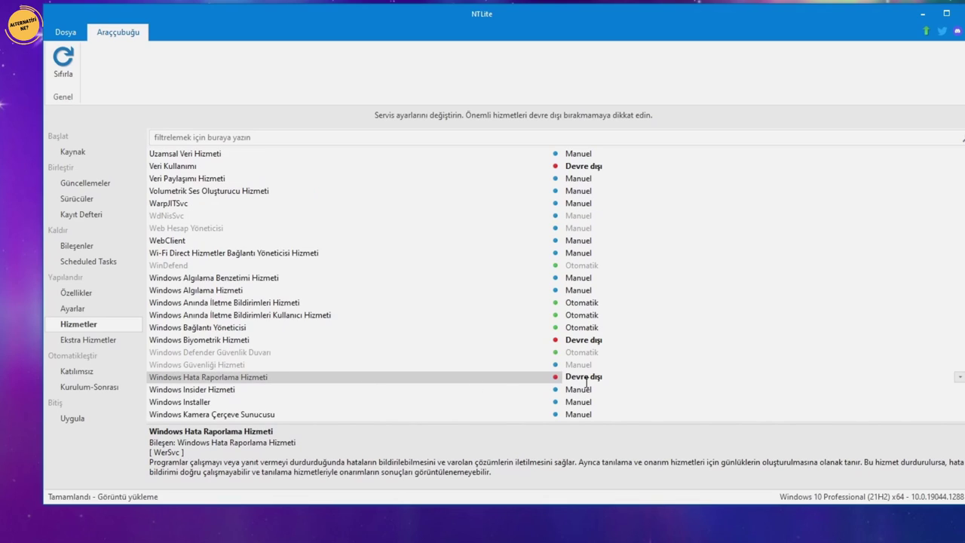
left_click(584, 389)
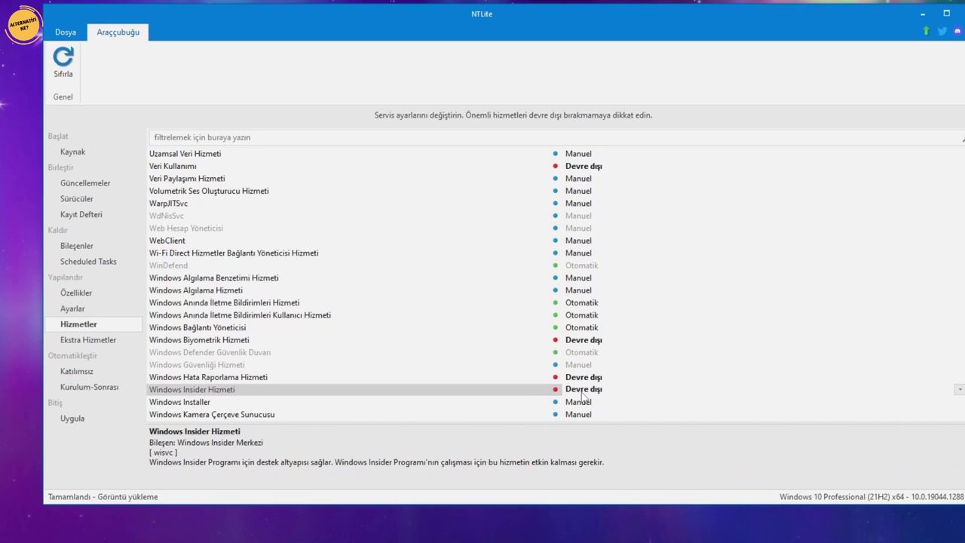
Set the Windows Kamera Çerçeve Sunucusu and Windows Resim Alma (WIA) services to Devre dışı
scroll(422, 400, "down", 1)
left_click(286, 403)
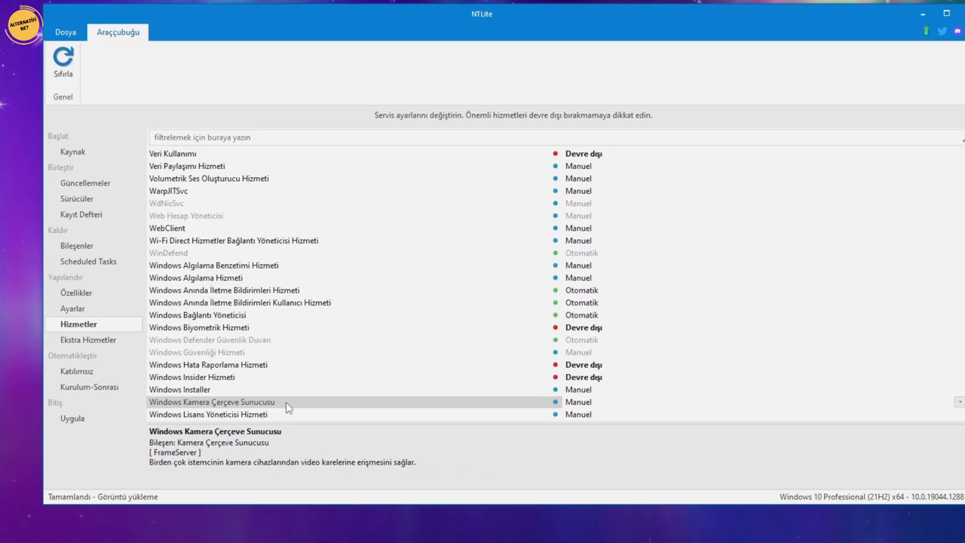
left_click(569, 402)
scroll(431, 403, "down", 2)
left_click(233, 415)
left_click(573, 415)
Set the Ödeme ve NFC/SE Yöneticisi, Önerilen Sorun Giderme Hizmeti and İkincil Oturum Açma services to Devre dışı
scroll(465, 401, "down", 10)
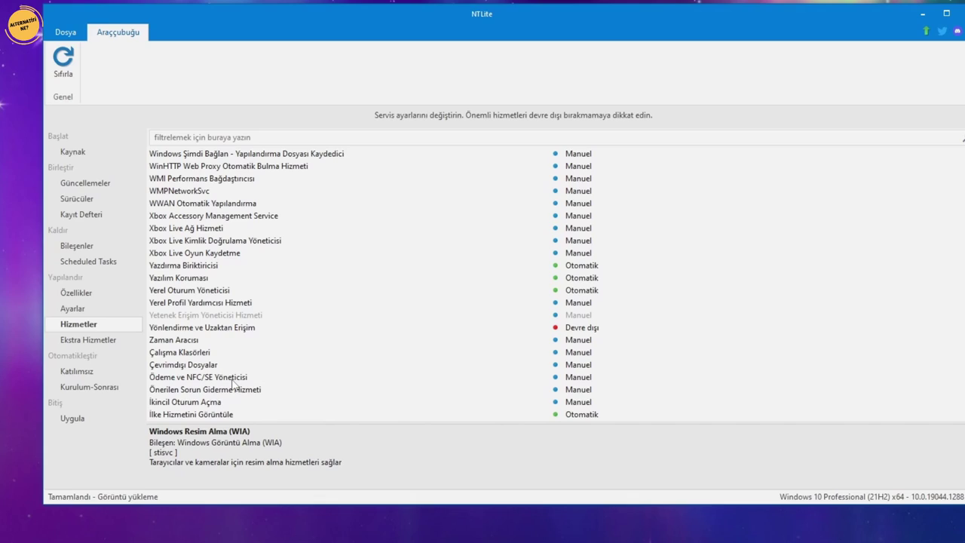
left_click(231, 380)
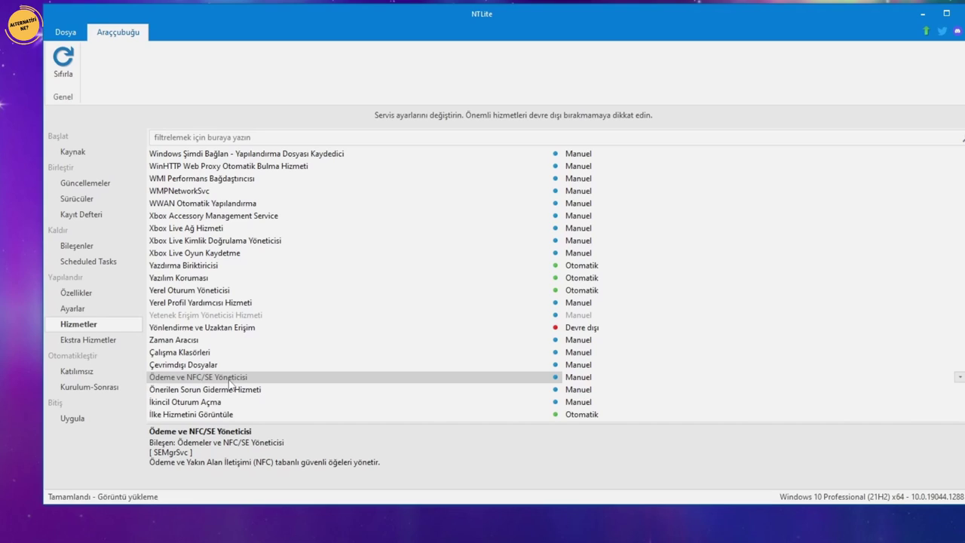
left_click(581, 377)
left_click(577, 390)
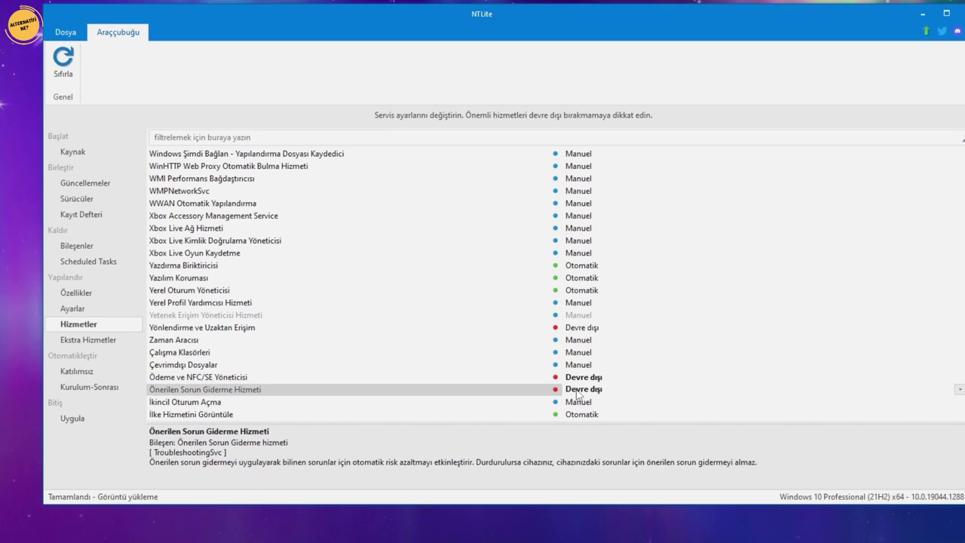
left_click(587, 405)
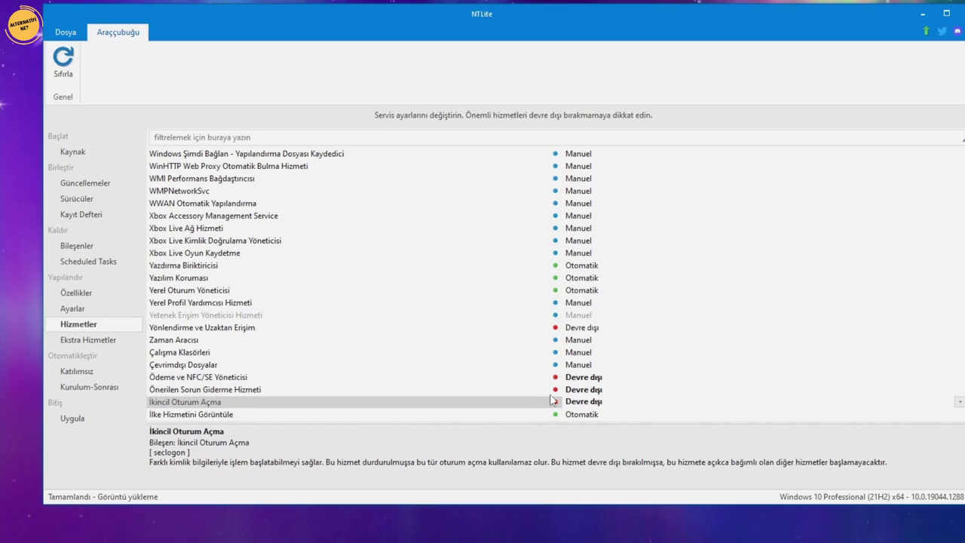
Change the startup type of the İndirilen Haritalar Yöneticisi service and look back over the service list
scroll(472, 375, "down", 1)
left_click(199, 404)
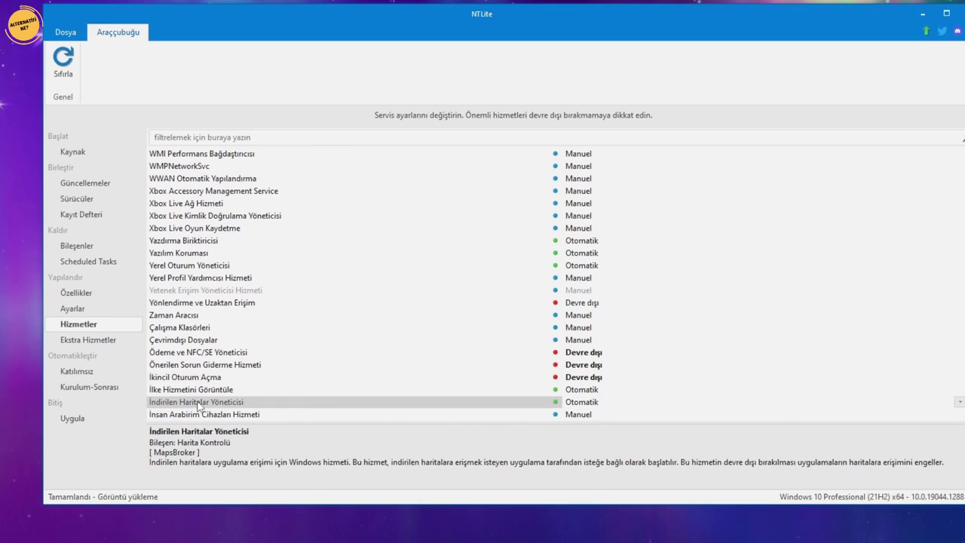
left_click(582, 405)
scroll(299, 246, "up", 2)
scroll(299, 245, "up", 7)
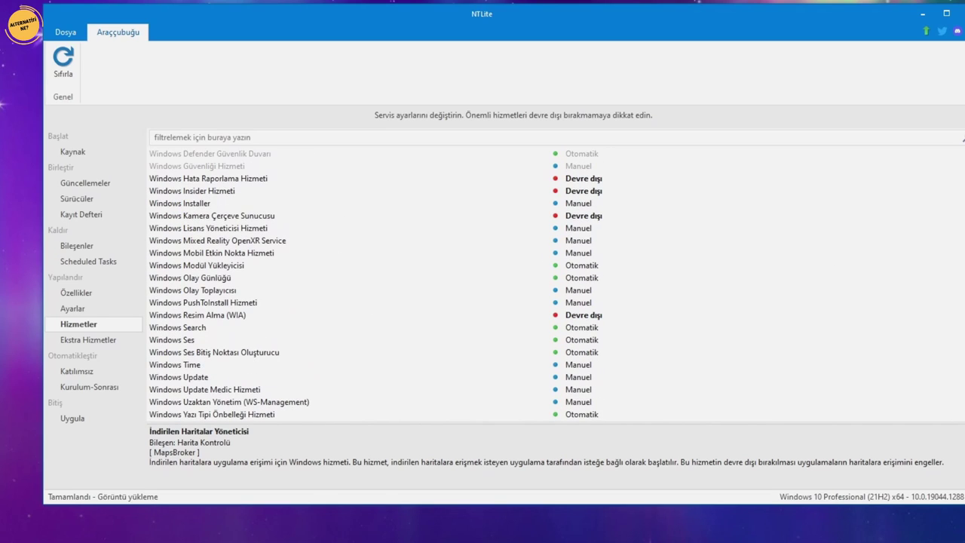
scroll(952, 165, "up", 15)
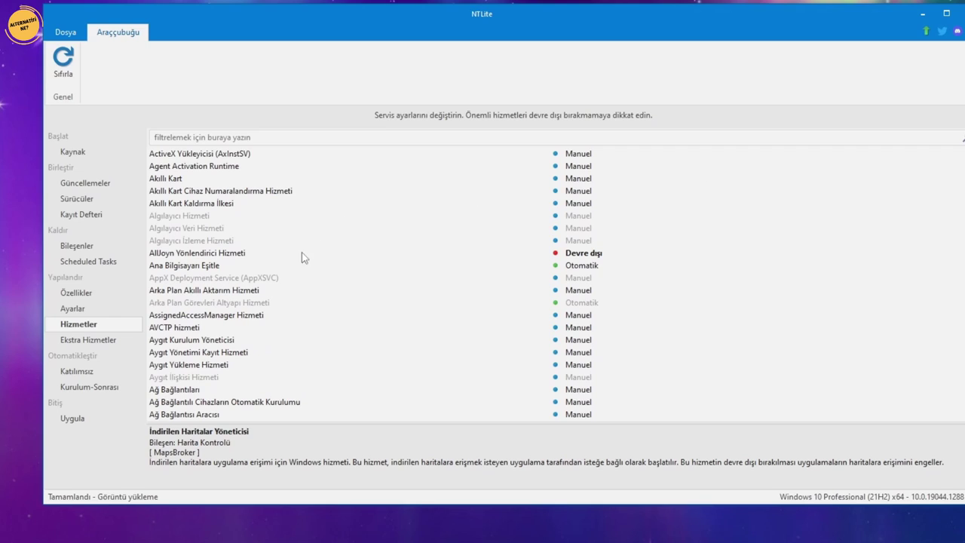
Set the floppy disk controller driver and floppy disk driver extra services to Devre dışı
left_click(110, 340)
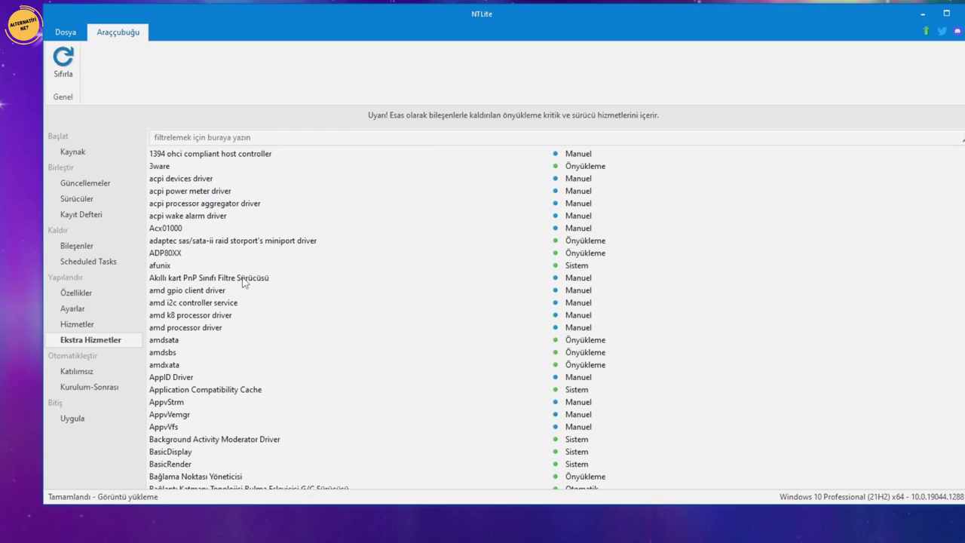
scroll(241, 283, "down", 15)
scroll(237, 285, "down", 4)
left_click(231, 402)
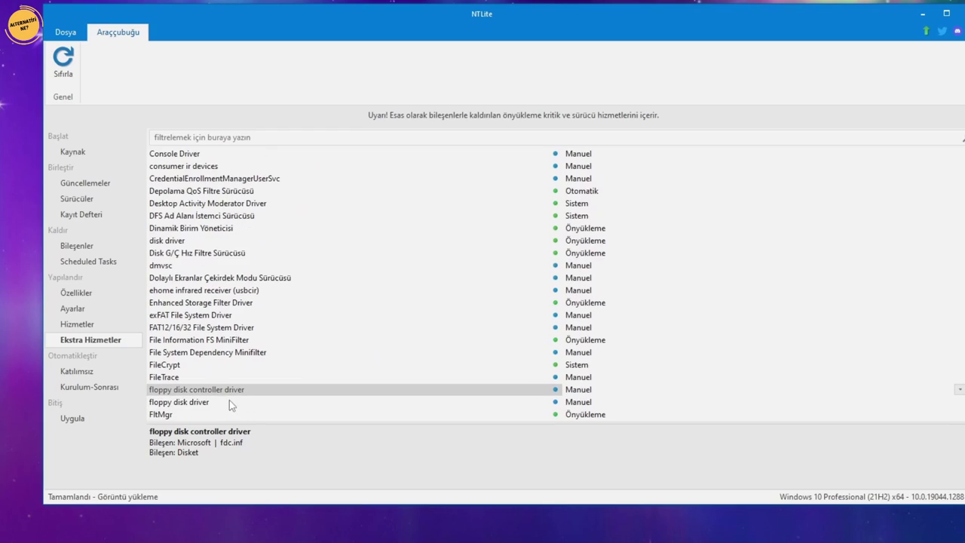
left_click(571, 392)
left_click(208, 404)
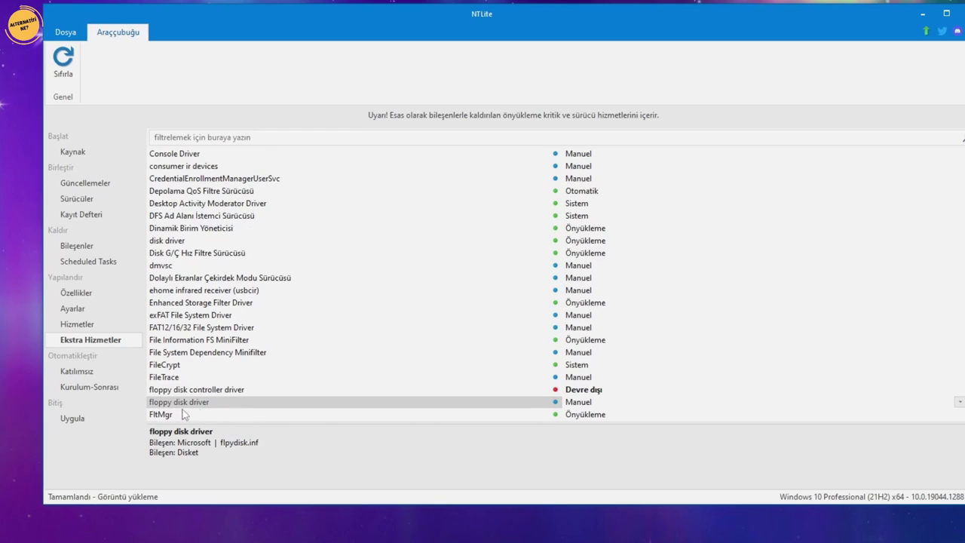
left_click(577, 405)
Look up the latest online updates for Windows 10 21H2 x64 and close the update download window
left_click(86, 185)
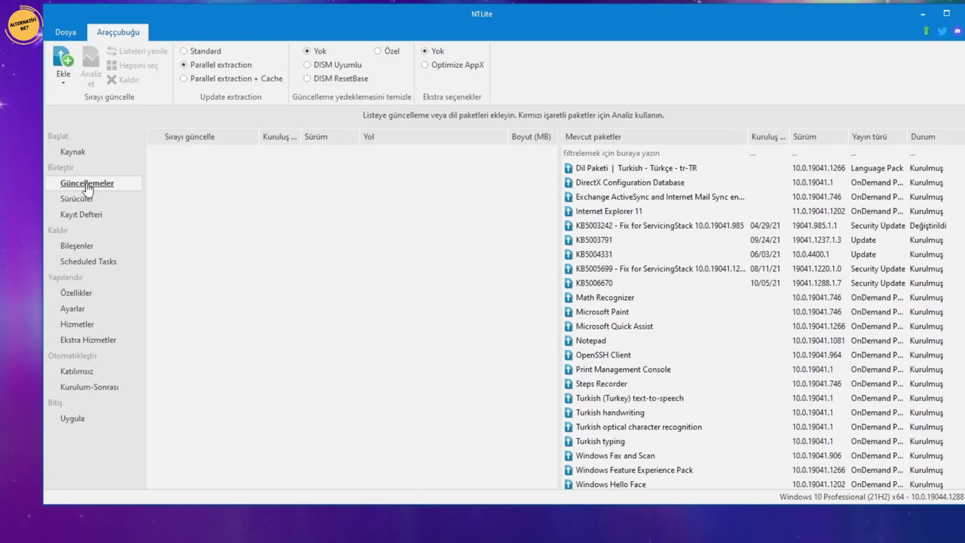
left_click(68, 84)
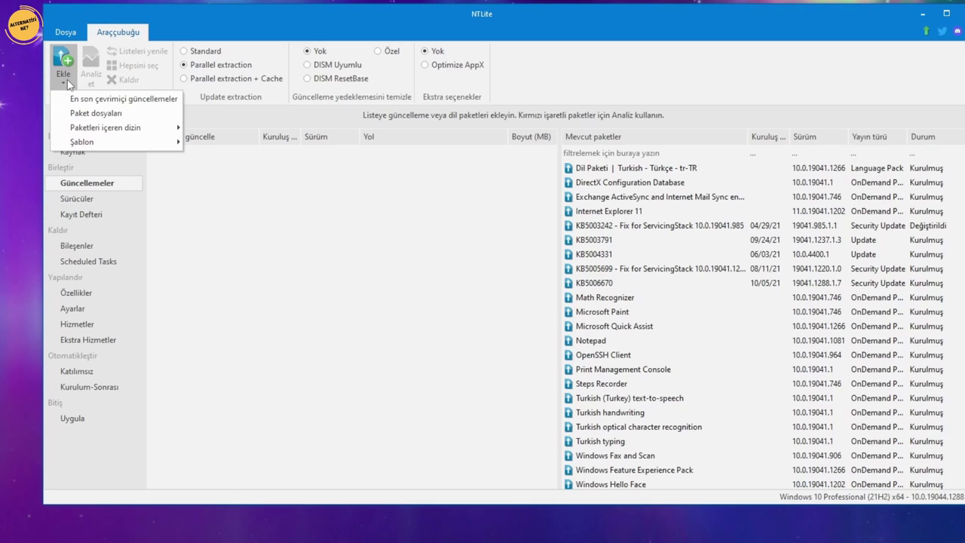
left_click(151, 102)
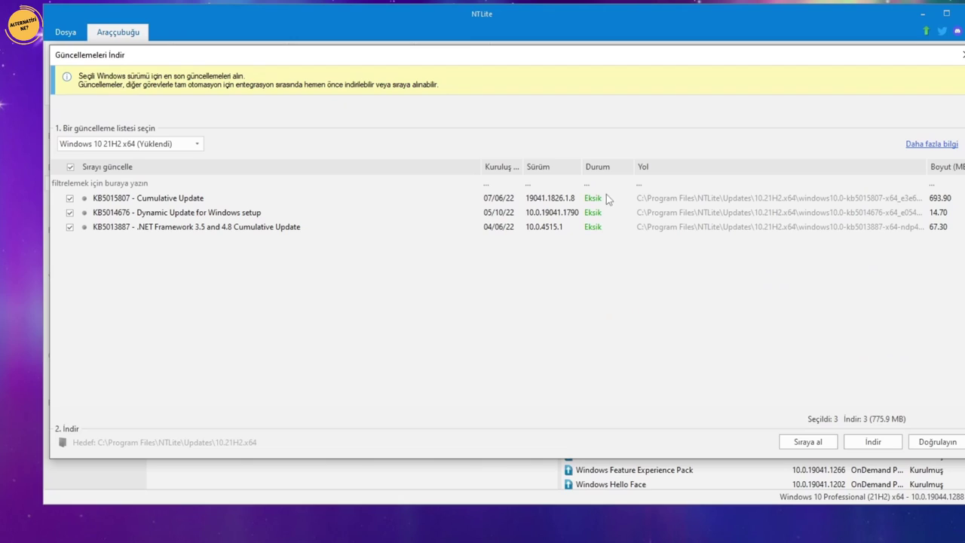
left_click(872, 443)
left_click(960, 55)
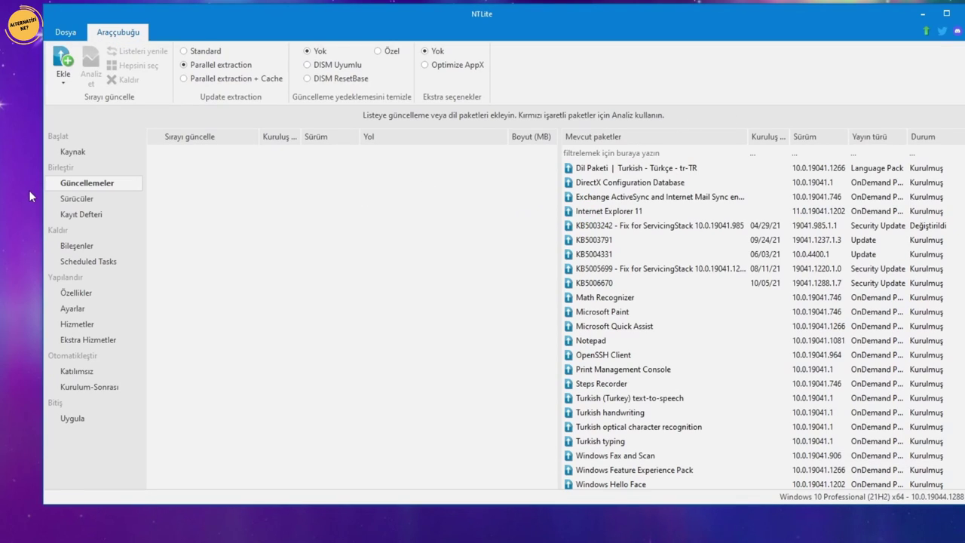
Review the driver hardware checklist for found and missing devices, including network adapters and system devices, and look through the registry page
left_click(75, 199)
scroll(648, 253, "down", 2)
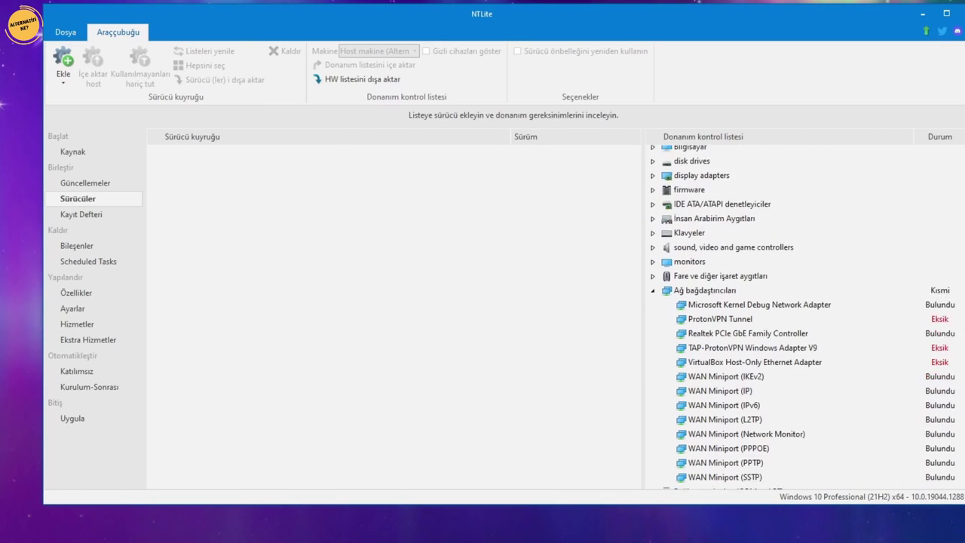
scroll(798, 316, "down", 2)
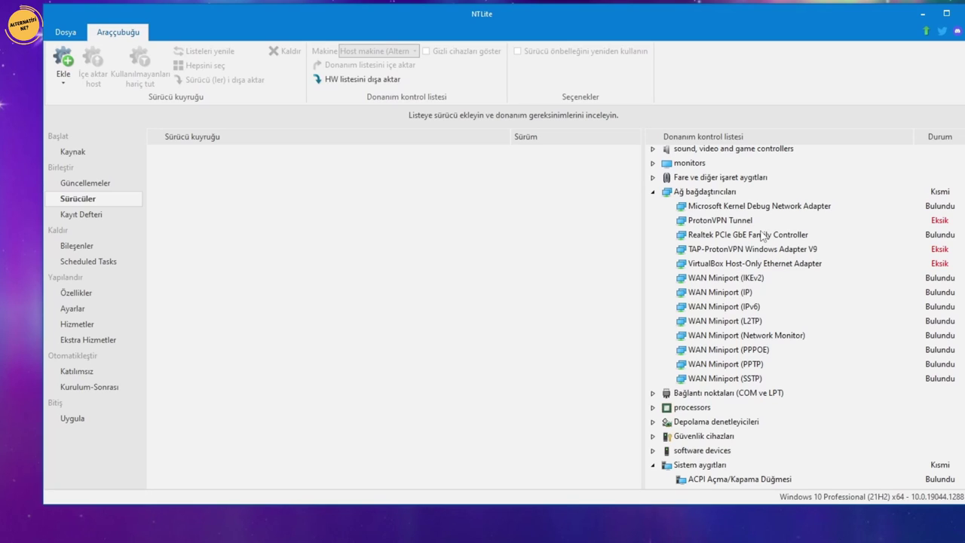
scroll(846, 287, "down", 13)
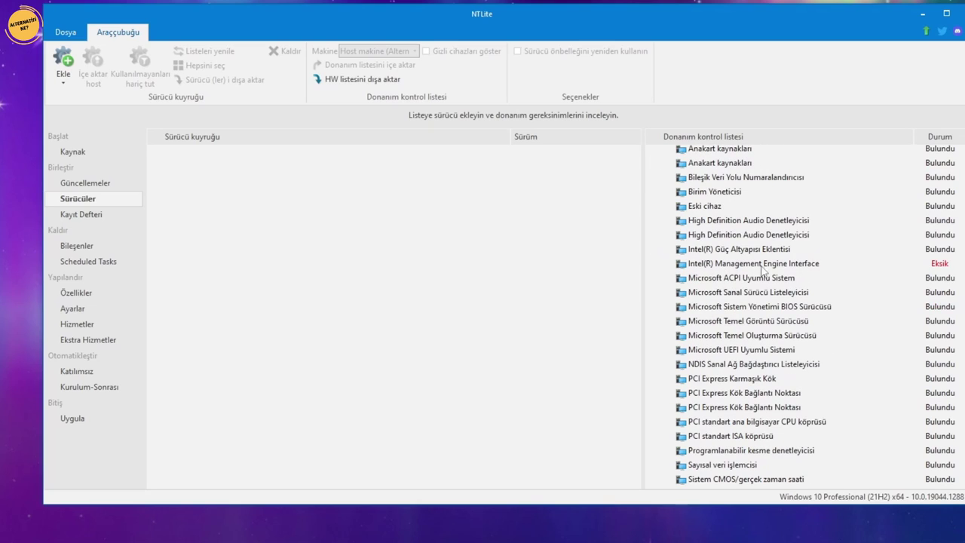
scroll(800, 270, "down", 7)
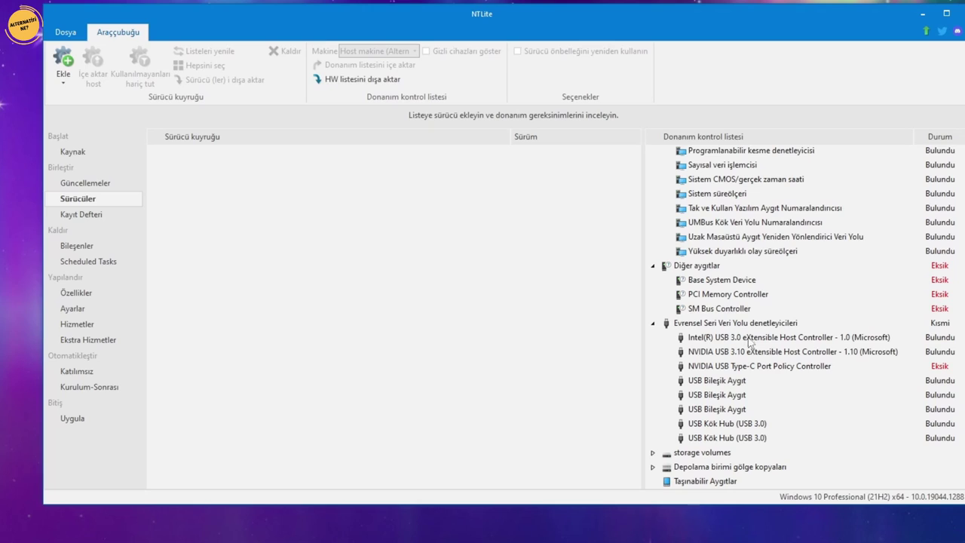
scroll(711, 305, "up", 10)
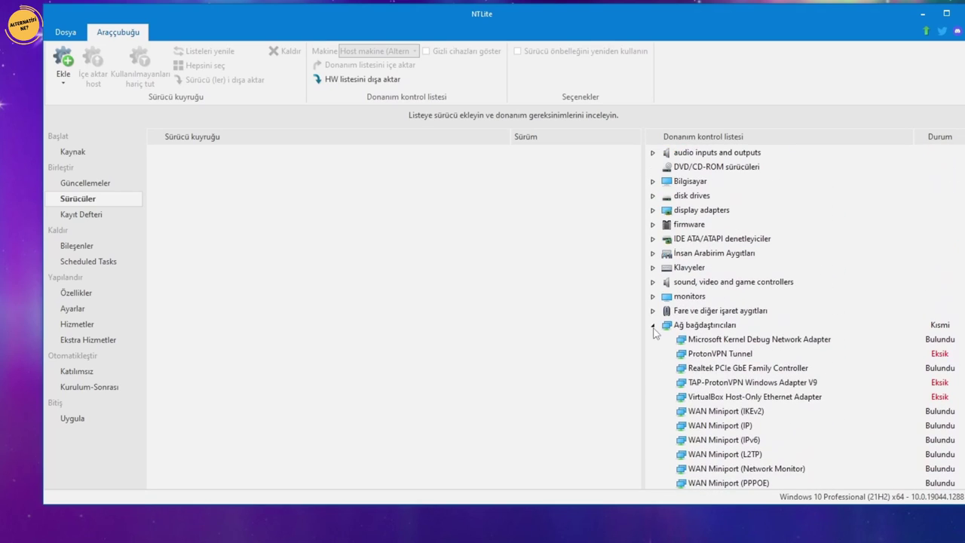
left_click(99, 216)
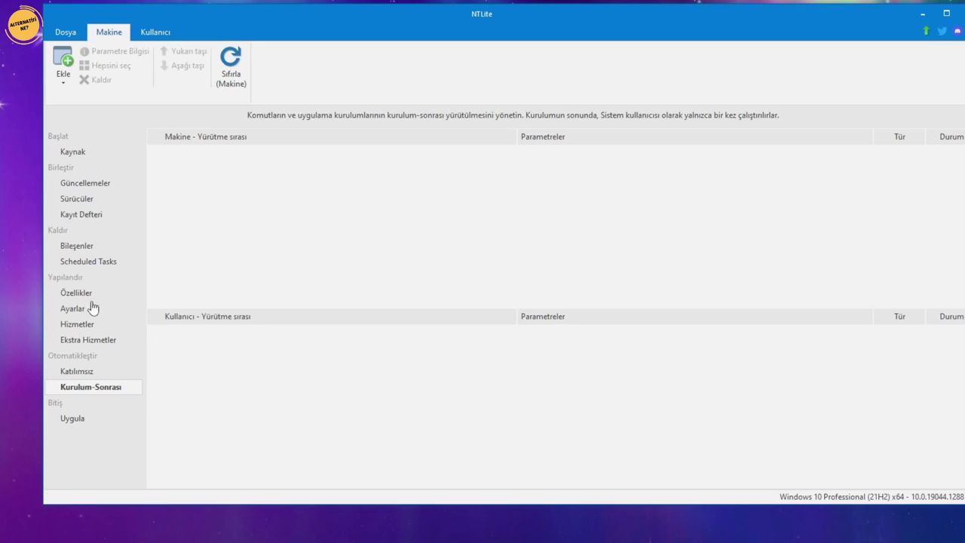
Enable ISO creation for the image, saving it to Masaüstü as NTLite with the label win10ozel
left_click(73, 419)
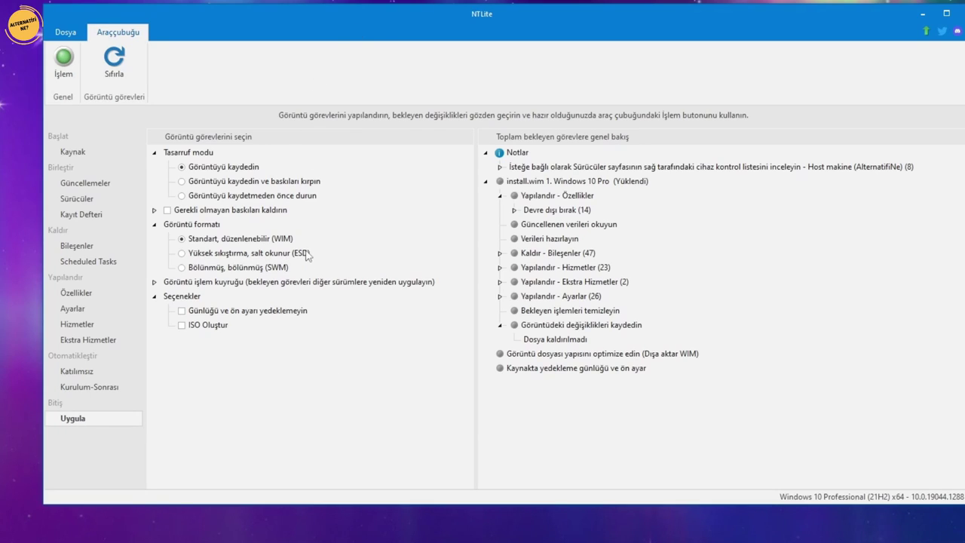
left_click(192, 325)
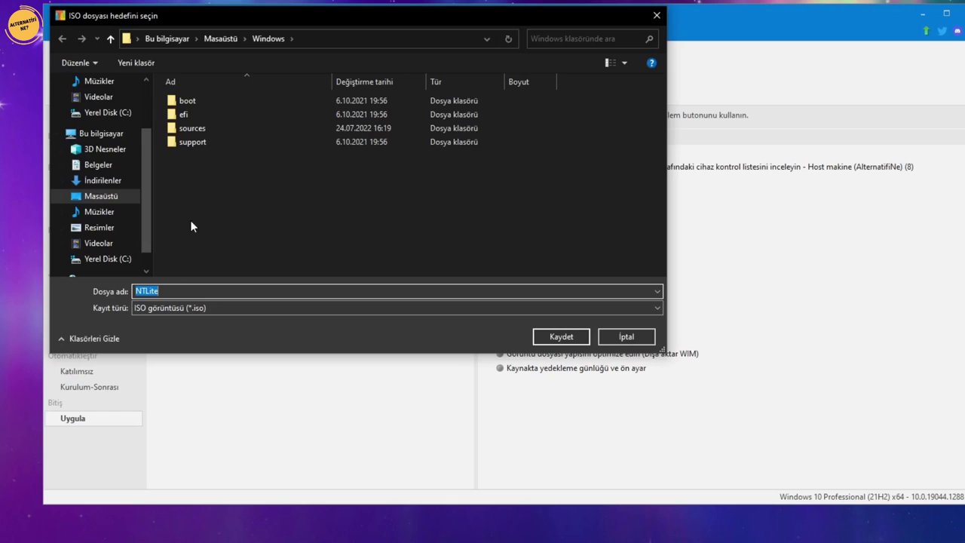
left_click(109, 197)
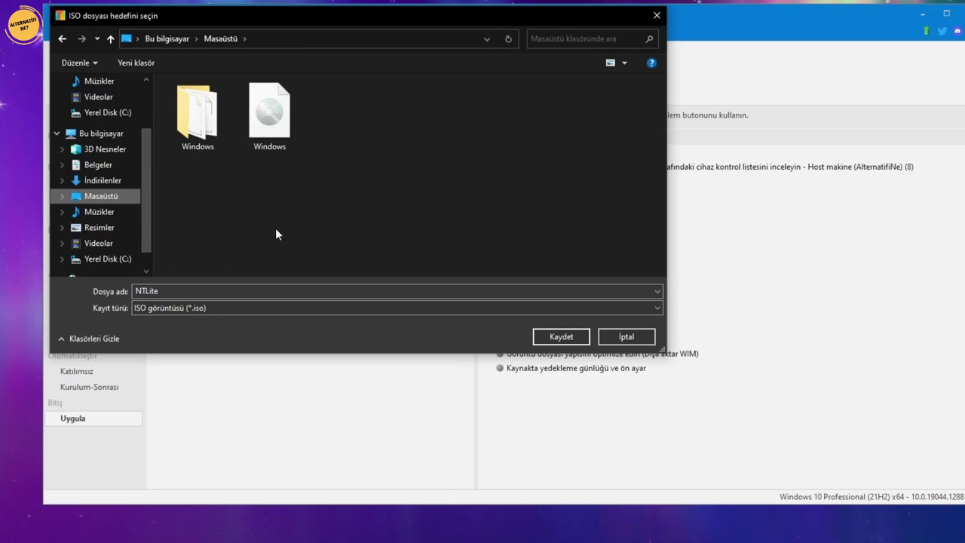
left_click(553, 336)
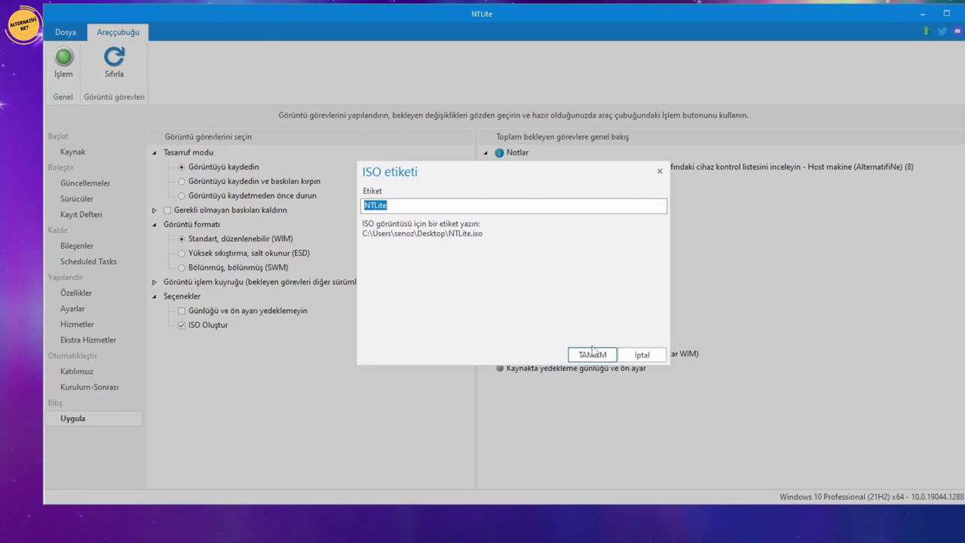
type("win10ozel")
left_click(596, 358)
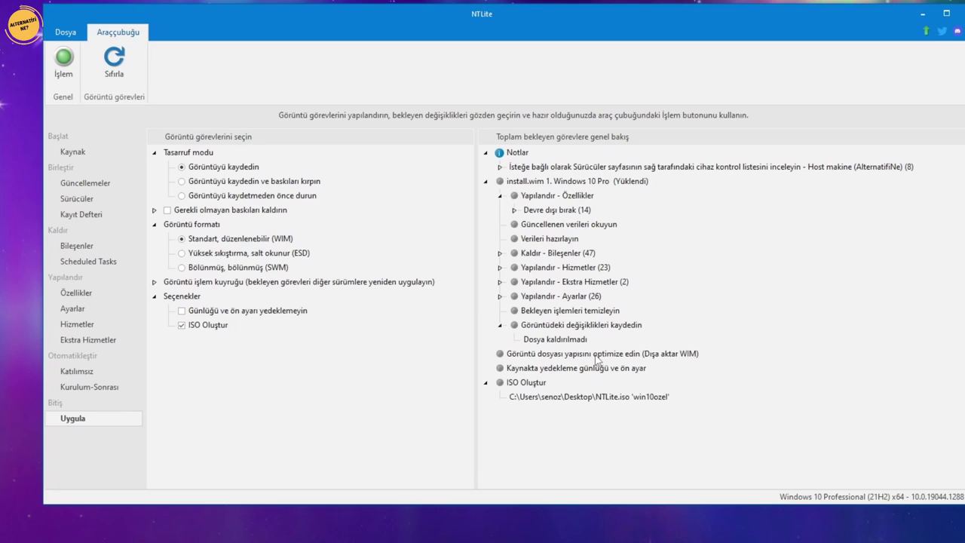
Start processing the image and confirm applying all pending changes
left_click(64, 64)
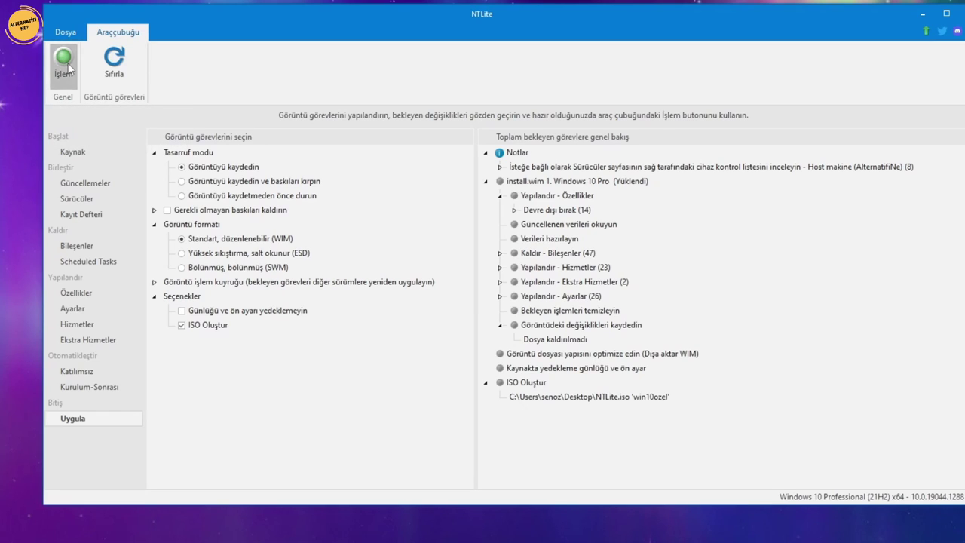
left_click(588, 315)
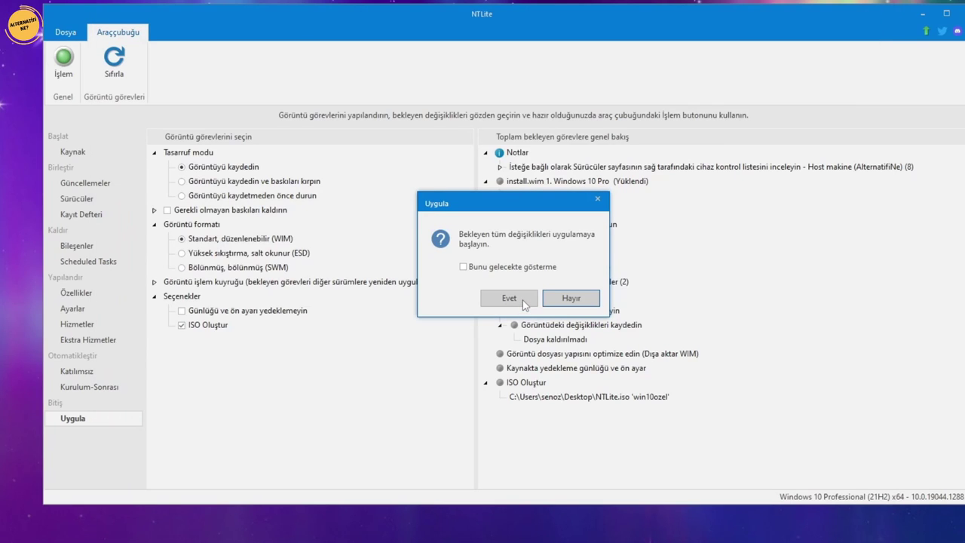
key("Return")
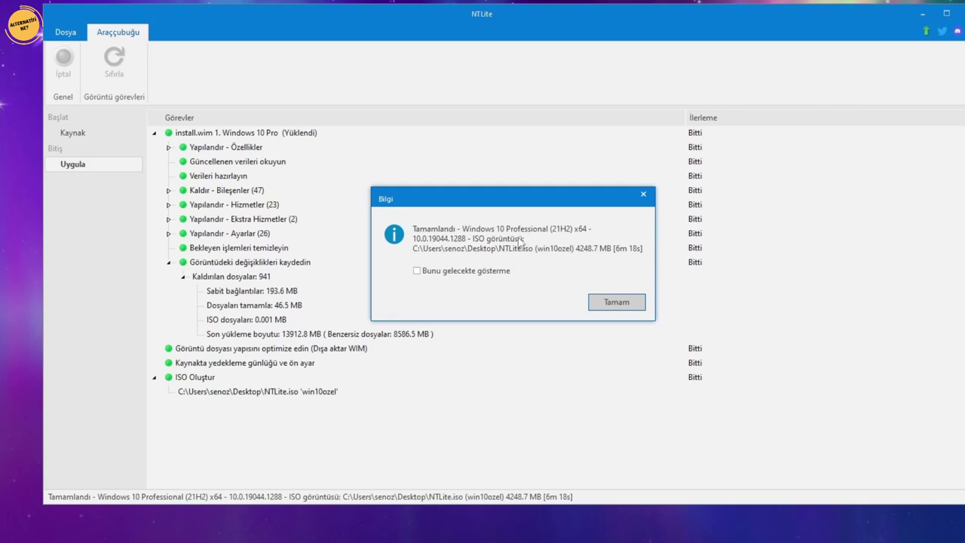
Dismiss the completion notice and exit the program
left_click(616, 300)
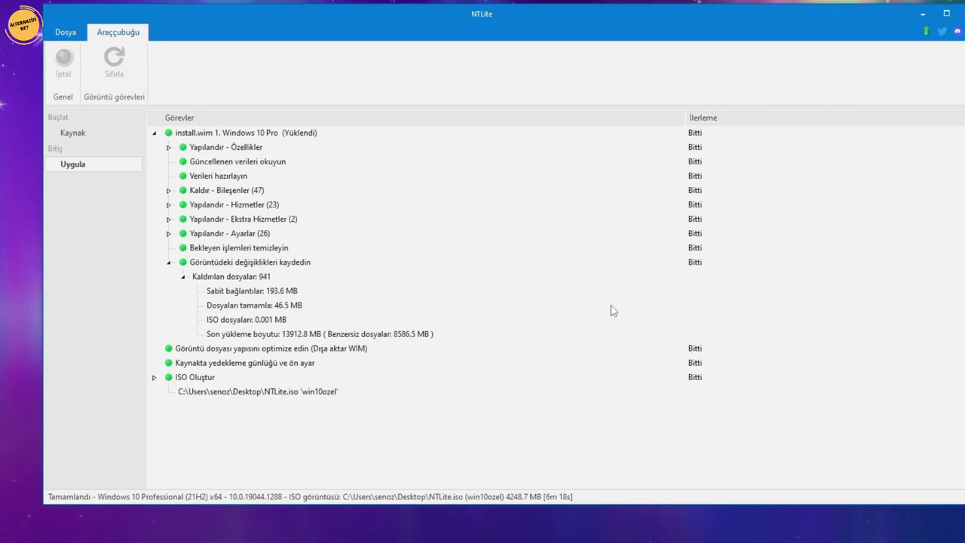
left_click(68, 34)
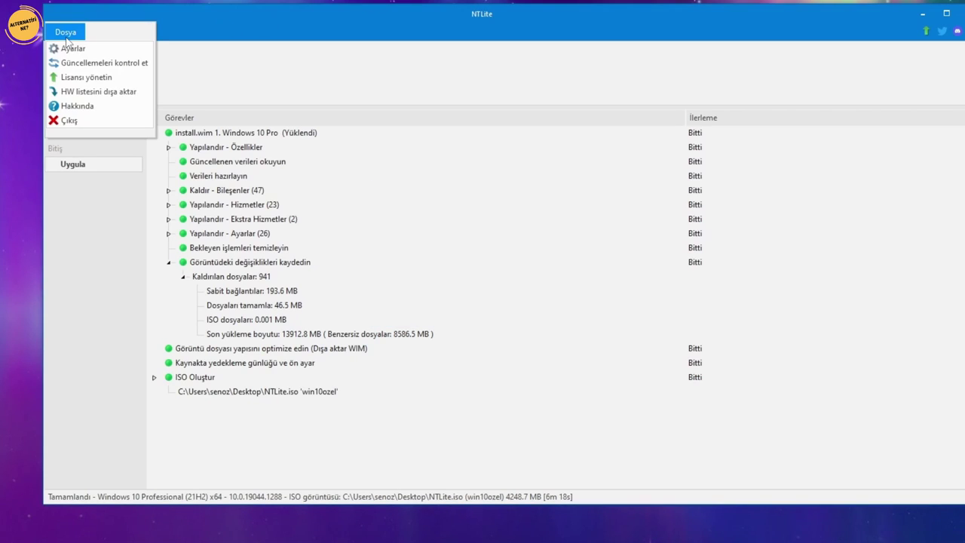
left_click(84, 121)
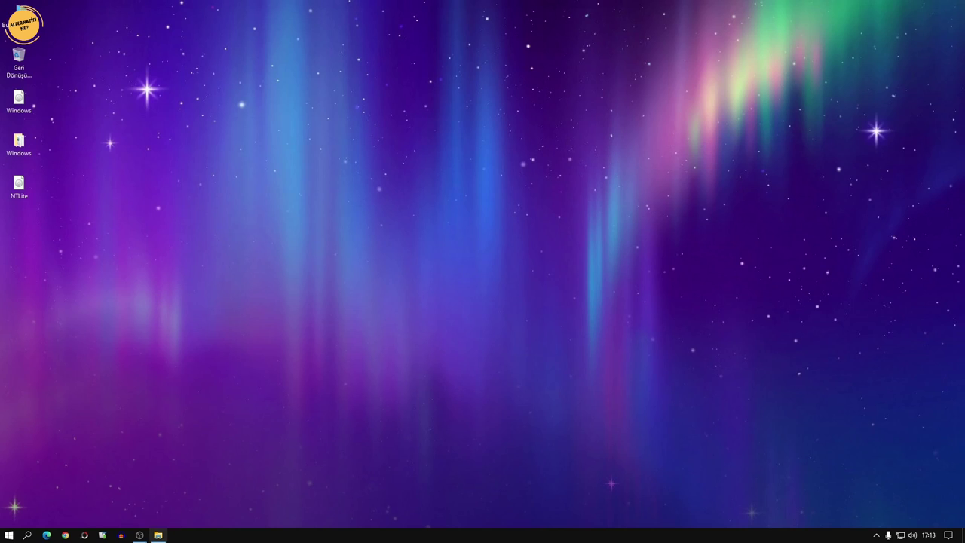
Close the open folder window and locate Oracle VM VirtualBox among the installed programs
left_click(158, 534)
left_click(664, 54)
key("super")
scroll(187, 322, "down", 1)
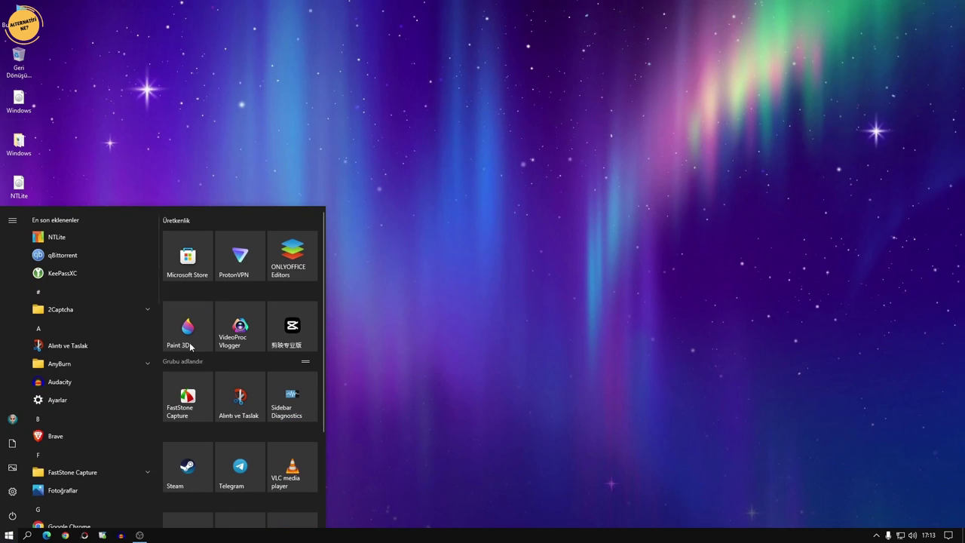
scroll(234, 377, "down", 3)
scroll(238, 449, "up", 1)
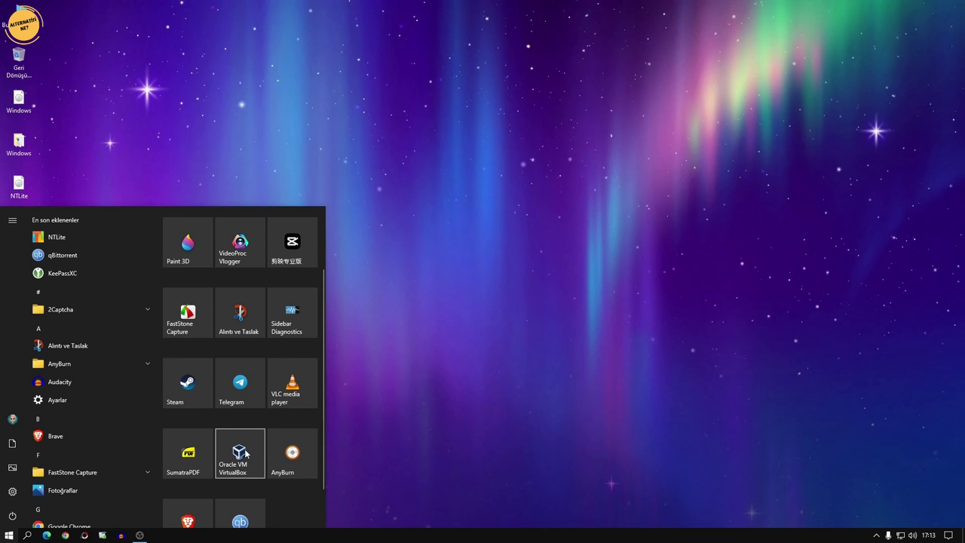
Search the web for VirtualBox in Chrome
left_click(65, 535)
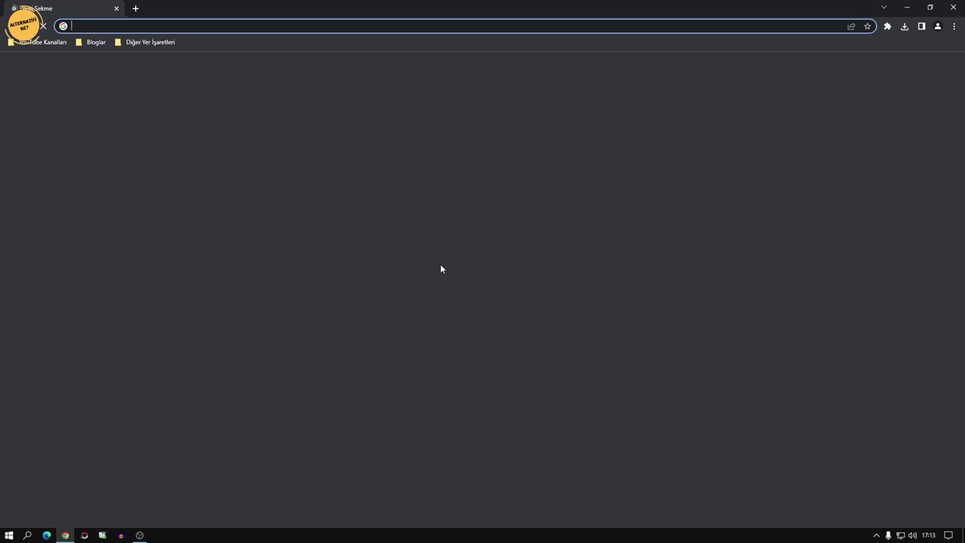
type("virtua")
key("Return")
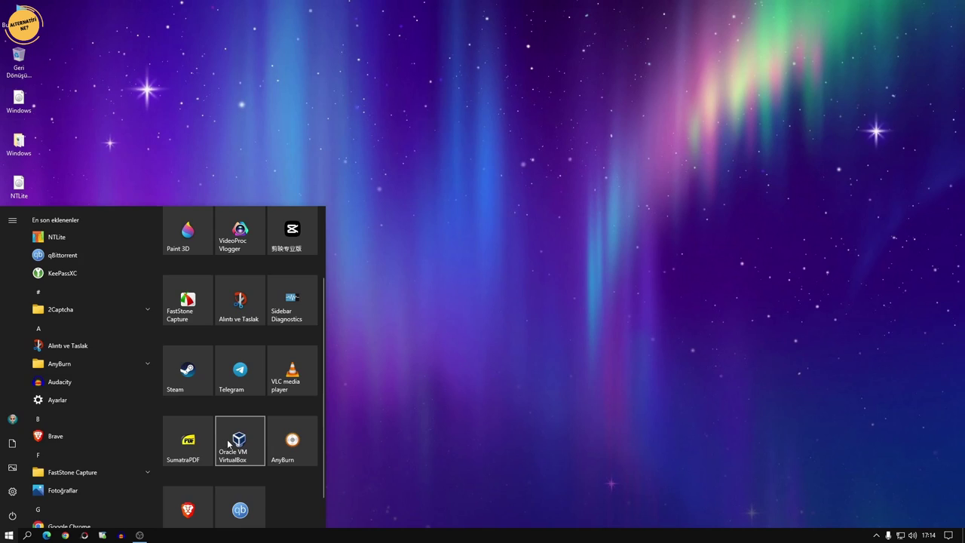
Switch to Oracle VM VirtualBox and begin a new virtual machine named windows10ozel for Windows 10 (64-bit)
left_click(230, 445)
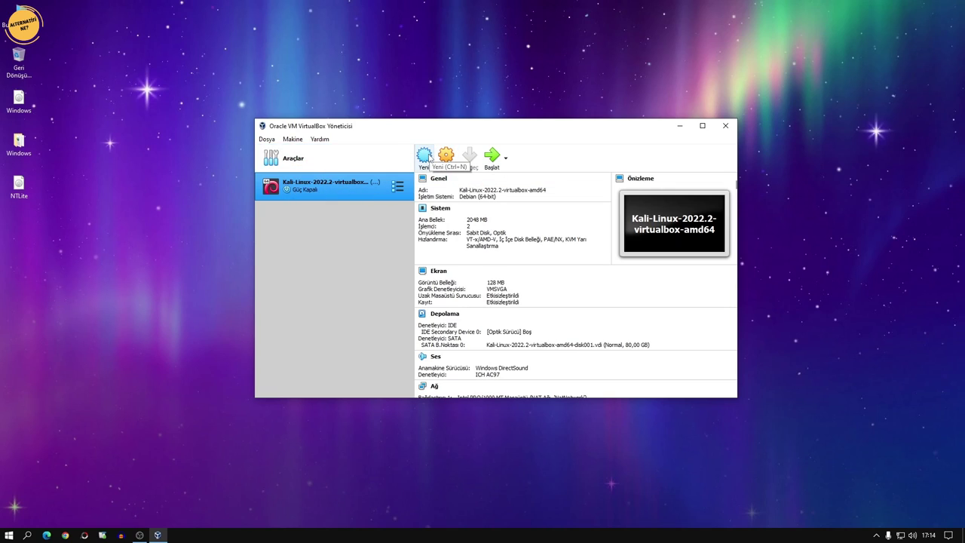
left_click(424, 155)
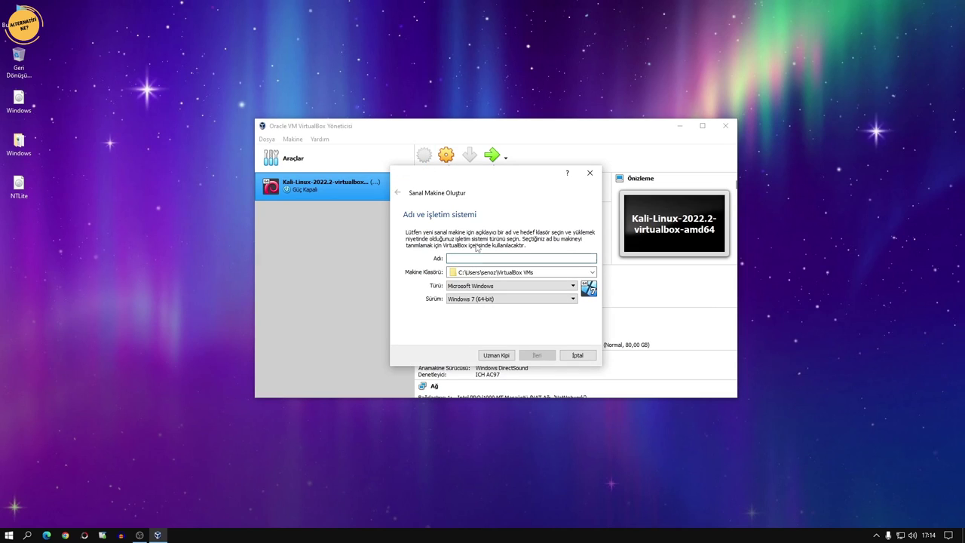
type("windo")
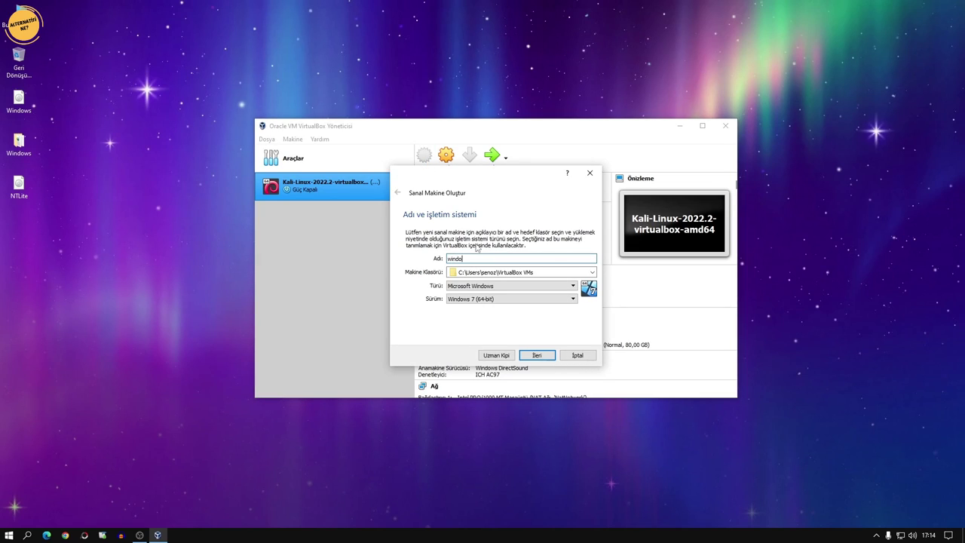
type("ws10ozel")
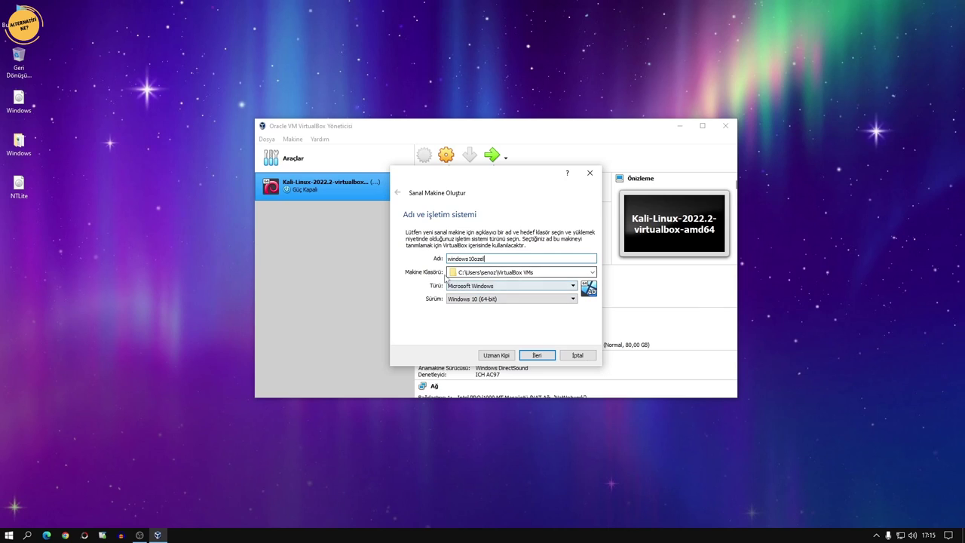
left_click(536, 355)
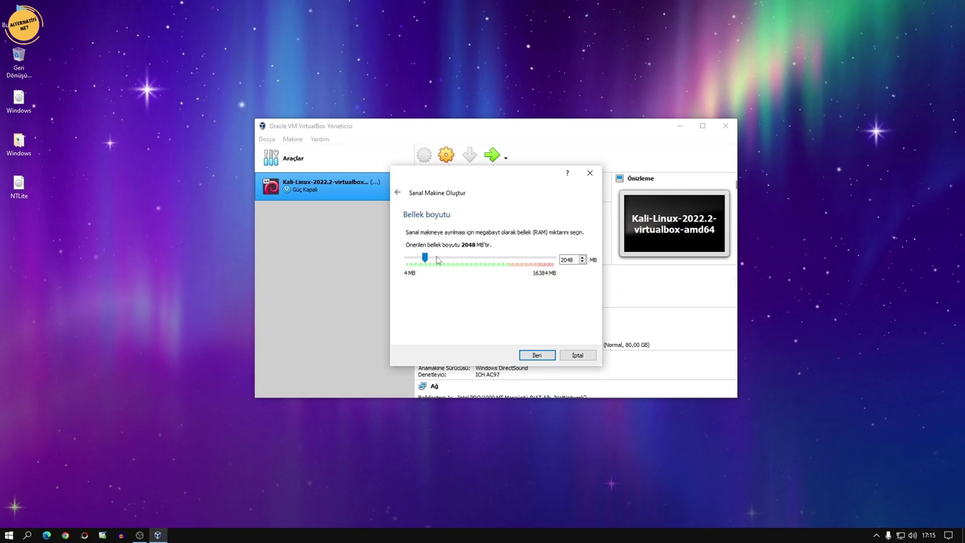
Give the new machine 6006 MB of memory and create a dynamically allocated 50 GB VDI hard disk for it
left_click_drag(428, 259, 461, 259)
left_click(537, 355)
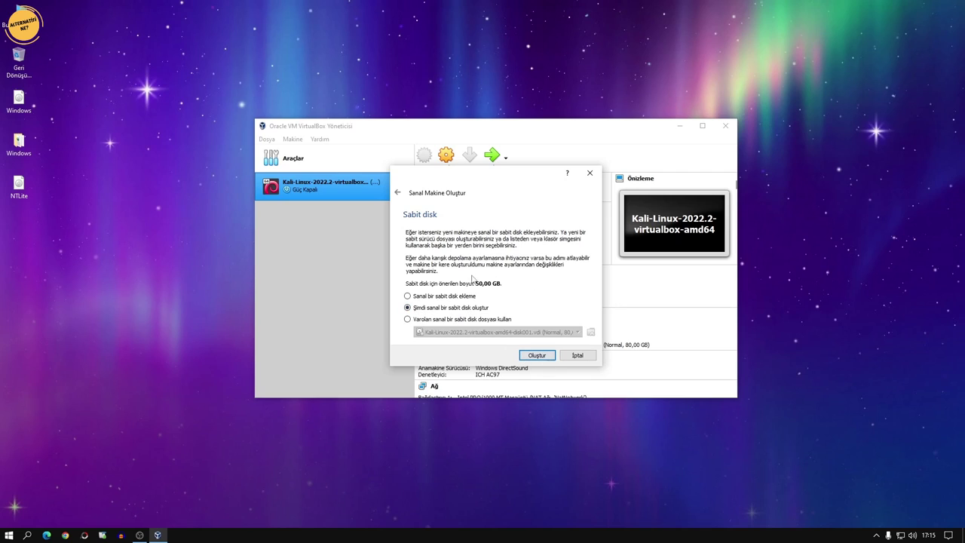
left_click(536, 356)
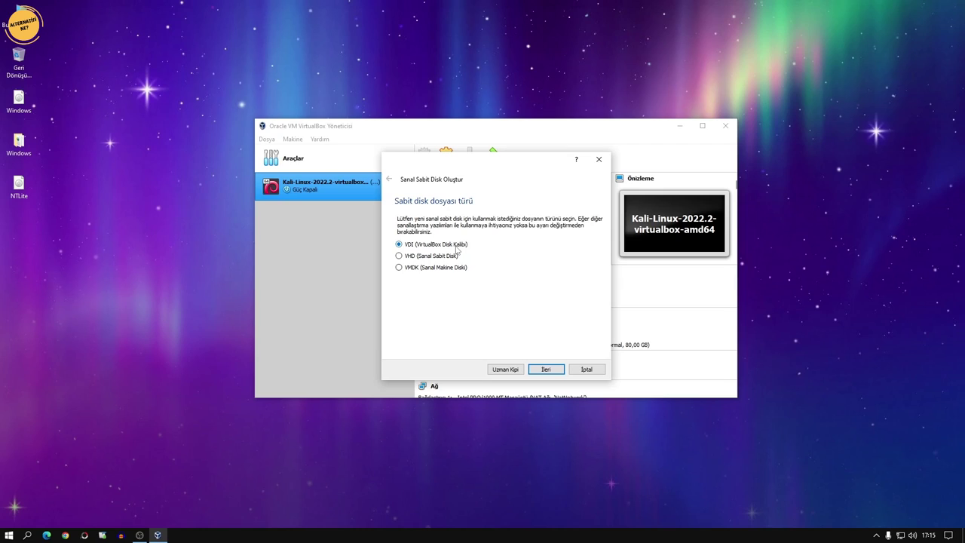
left_click(547, 370)
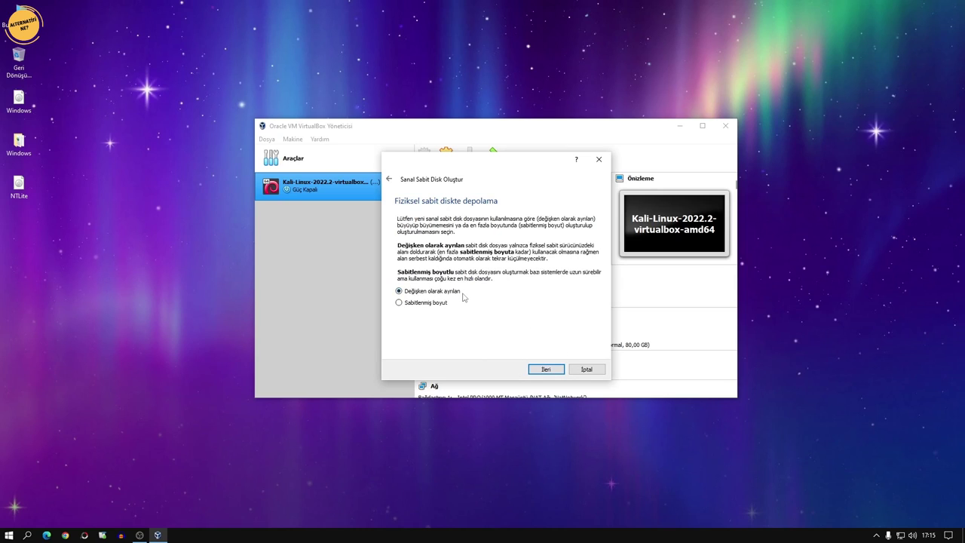
left_click(553, 370)
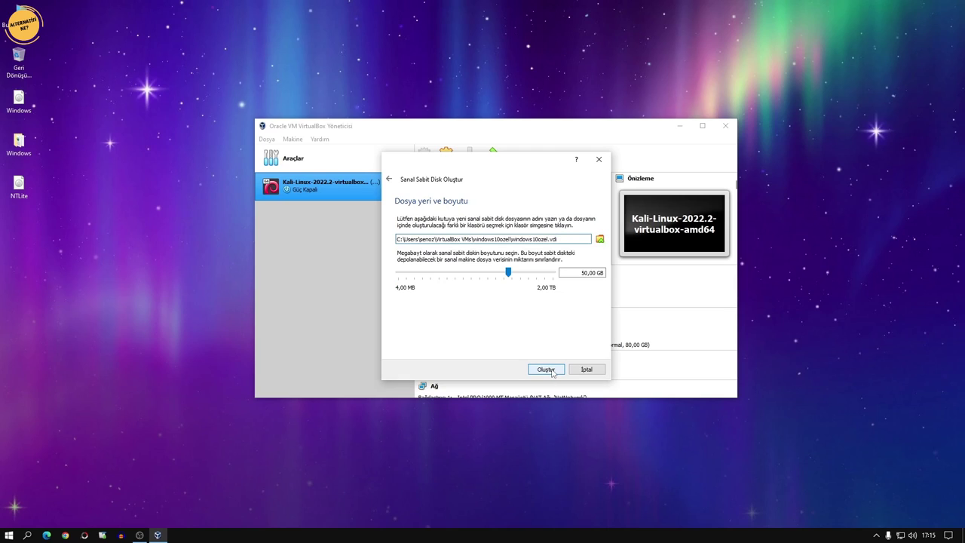
left_click(544, 369)
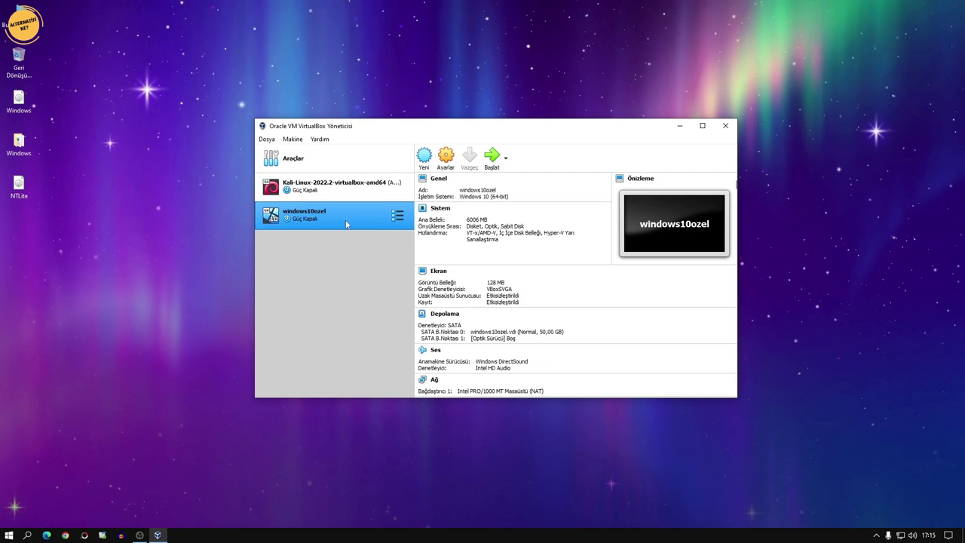
Start the windows10ozel machine with NTLite.iso from Masaüstü as its startup disk
left_click(491, 156)
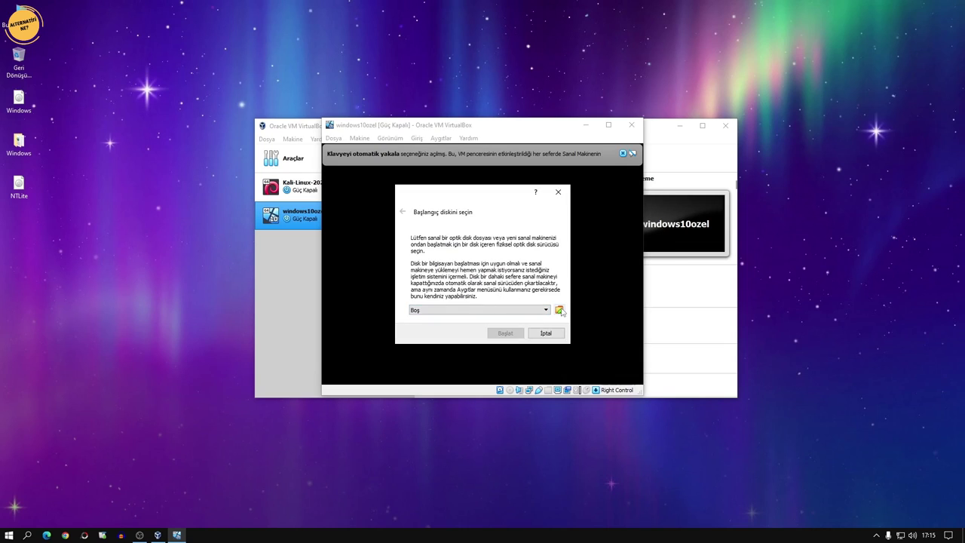
left_click(559, 310)
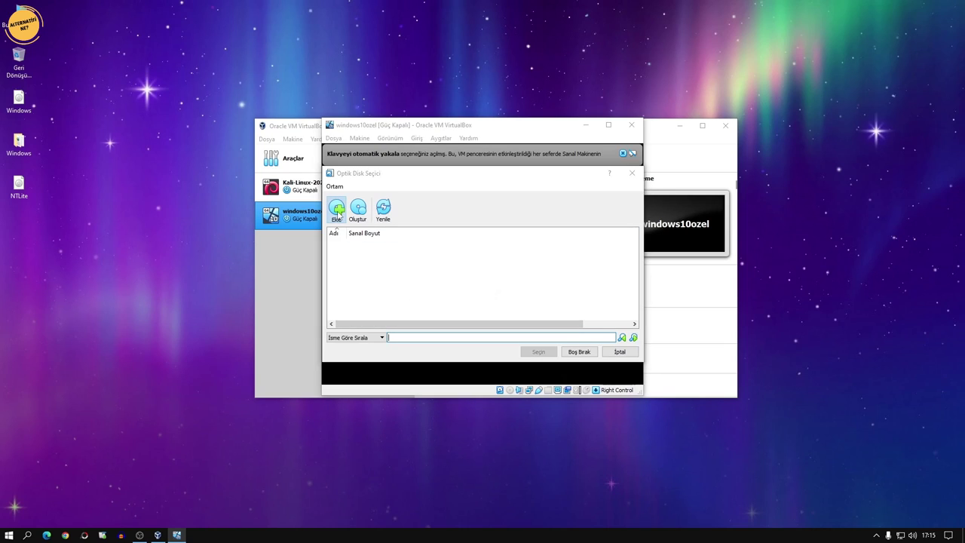
left_click(336, 213)
left_click(536, 273)
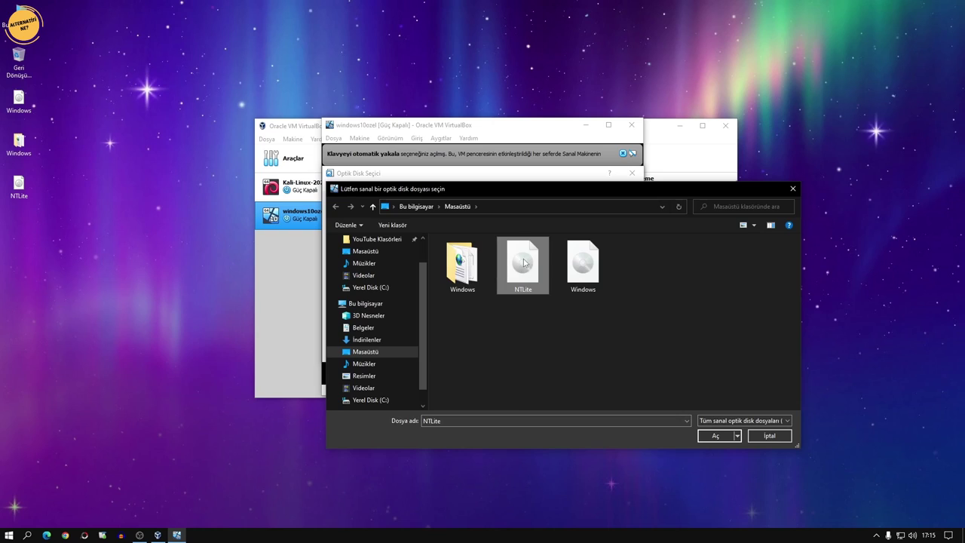
left_click(714, 433)
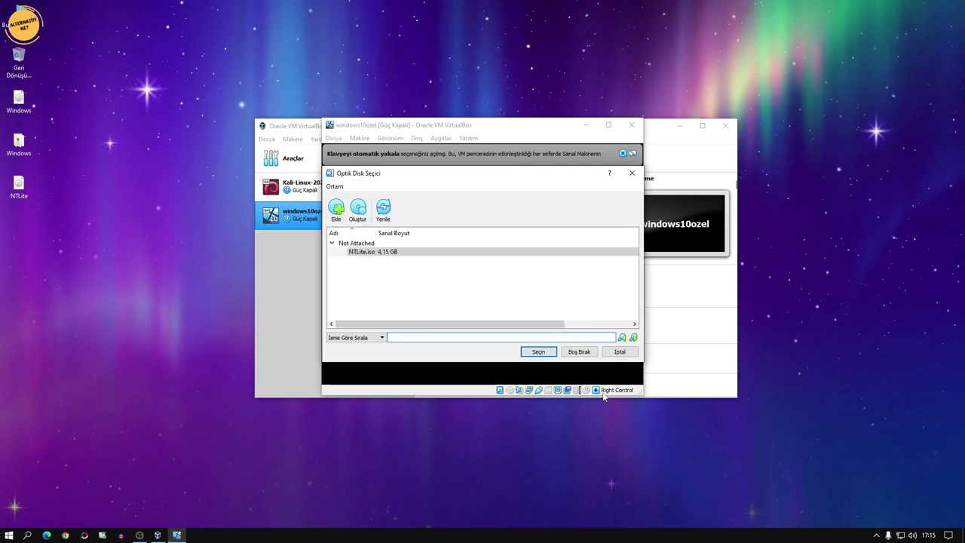
left_click(546, 353)
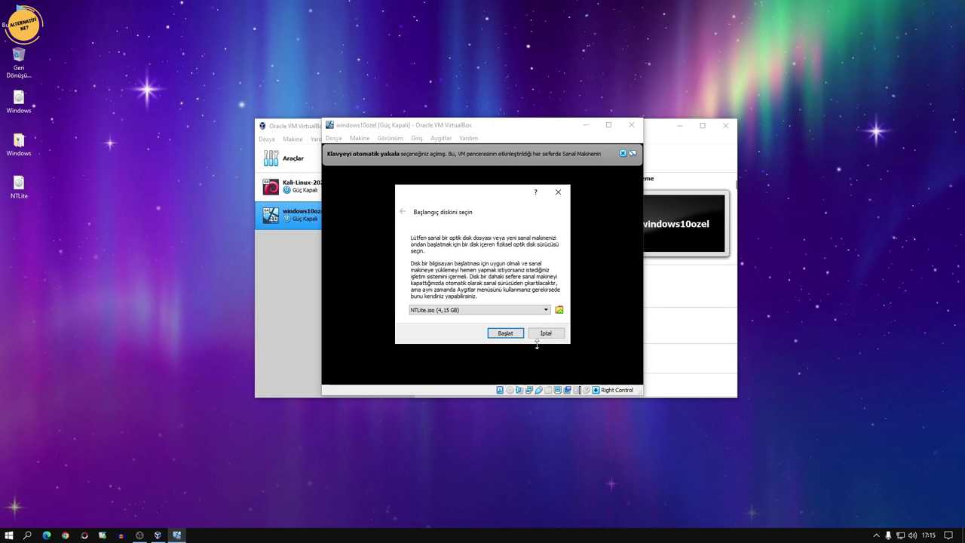
left_click(507, 334)
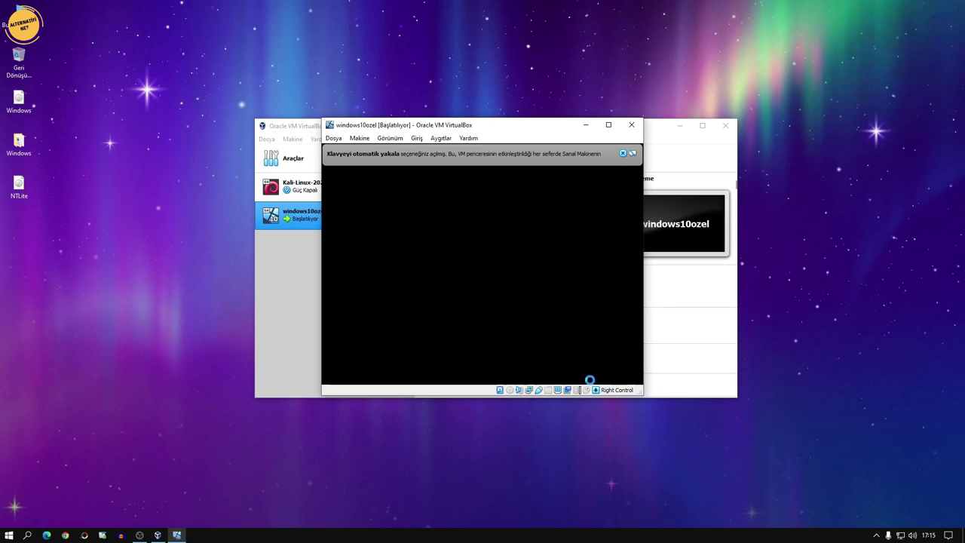
Dismiss the keyboard capture and mouse integration notices and reposition the virtual machine window higher on the desktop
left_click(623, 153)
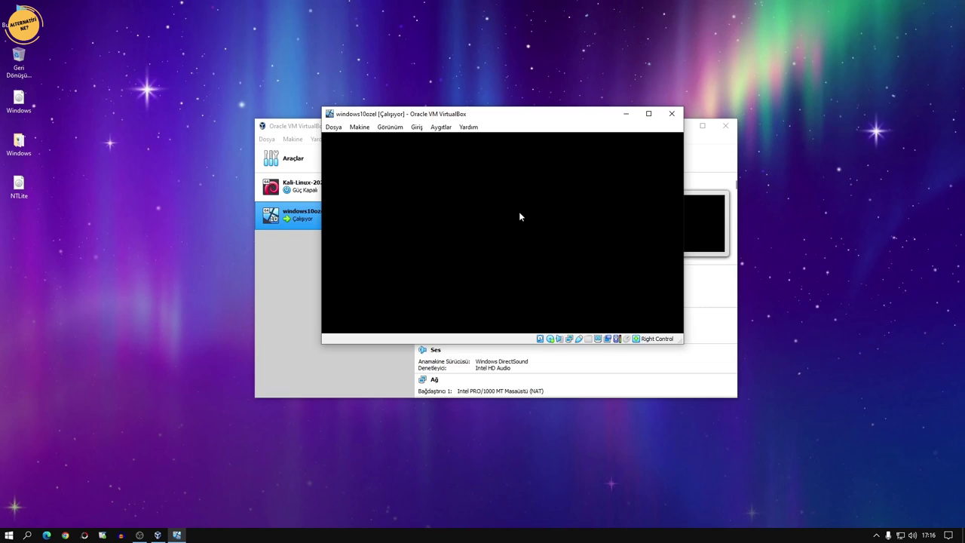
left_click_drag(655, 108, 577, 58)
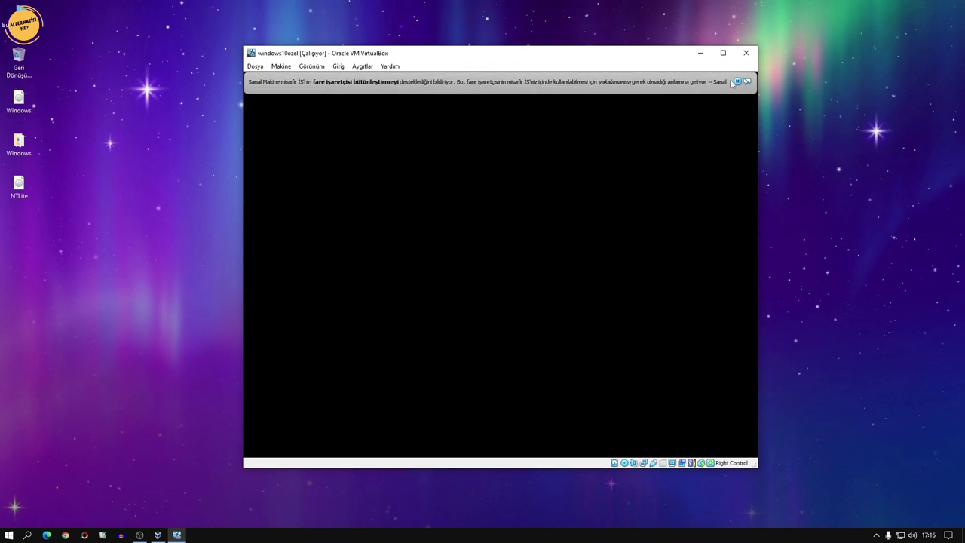
left_click(737, 81)
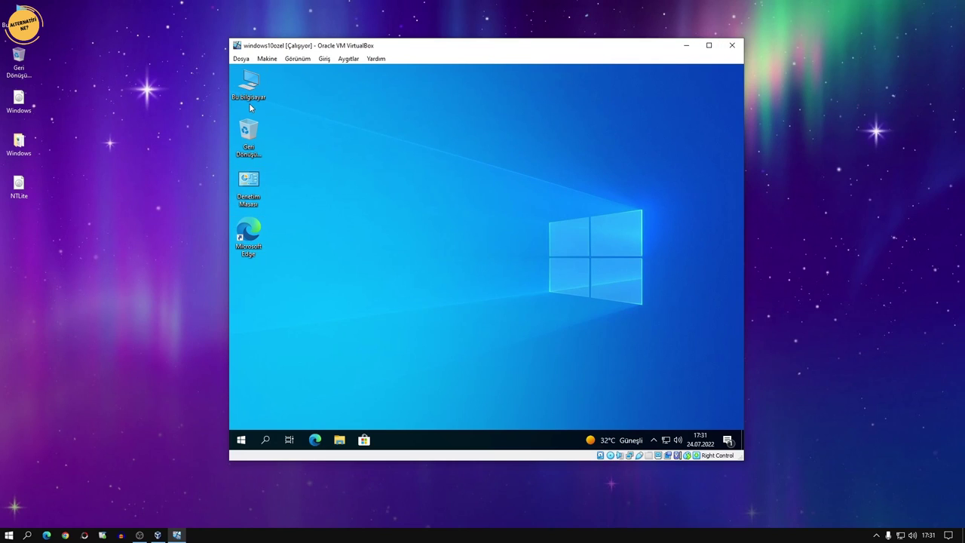
Look over the desktop and the Start menu's programs in the virtual machine's Windows installation
right_click(434, 257)
key("super")
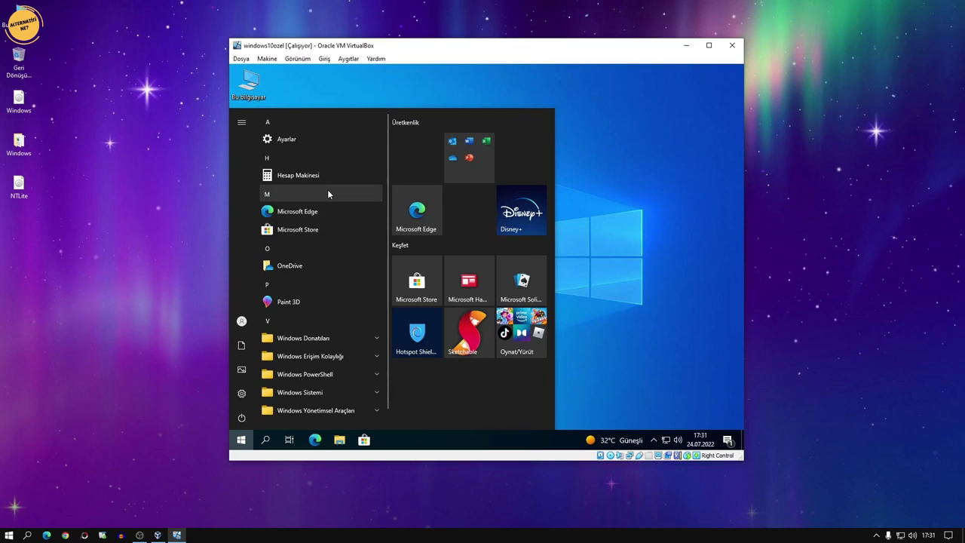
left_click(629, 208)
Check the CPU performance details in the virtual machine's Task Manager and close it
right_click(456, 443)
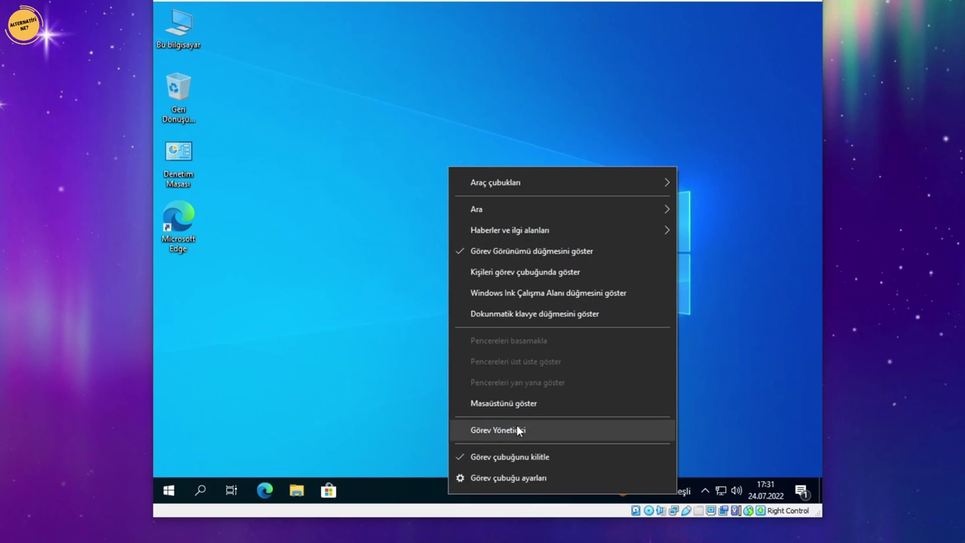
left_click(489, 393)
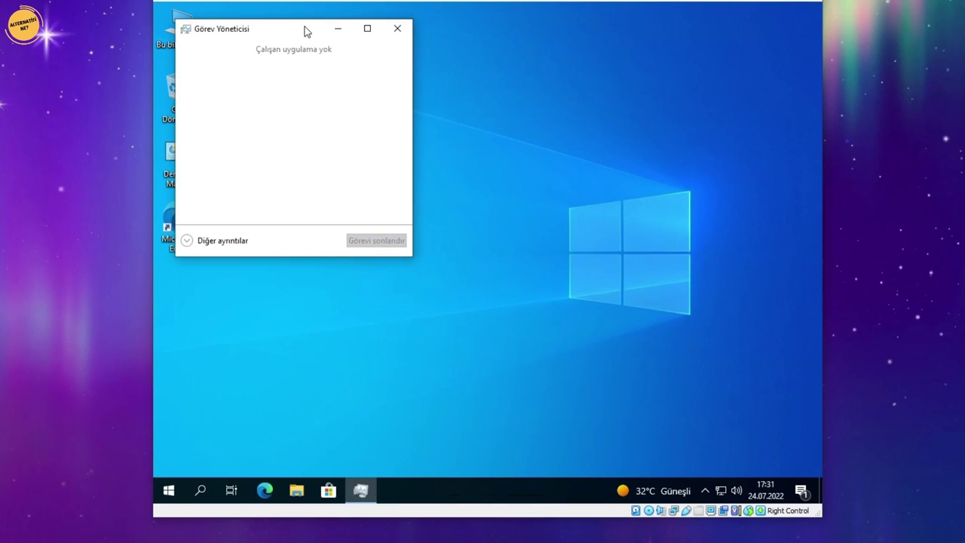
left_click_drag(303, 30, 479, 97)
left_click(362, 309)
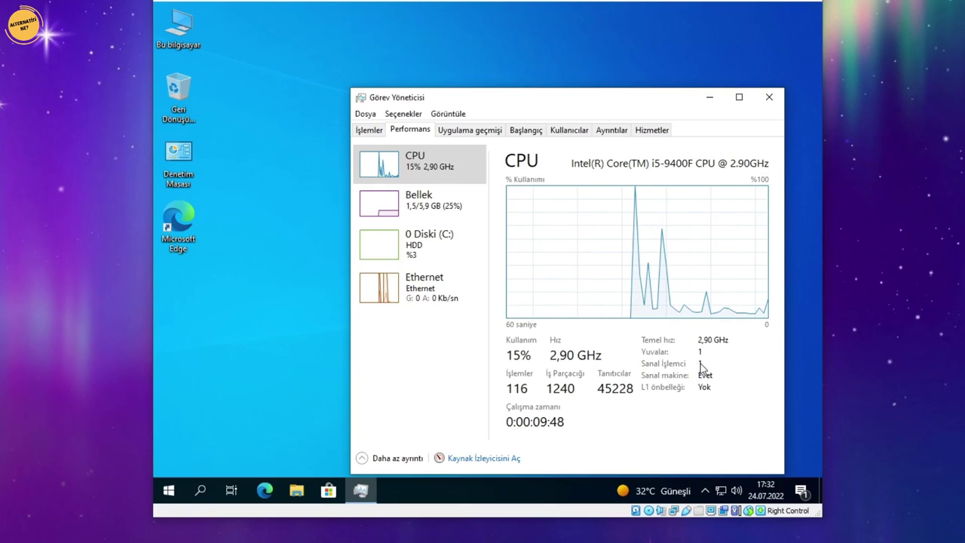
left_click(769, 98)
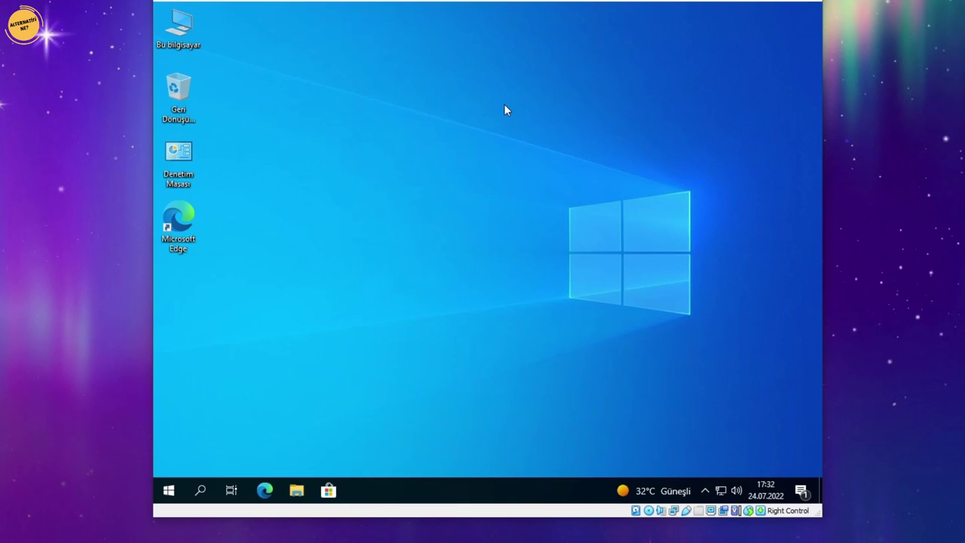
Open Microsoft Edge inside the virtual machine
left_click_drag(428, 155, 447, 155)
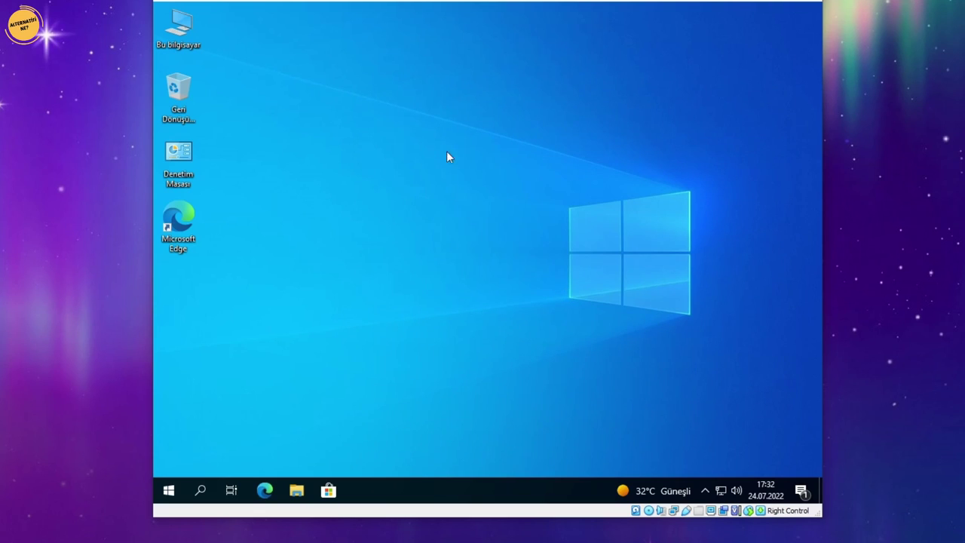
double_click(178, 222)
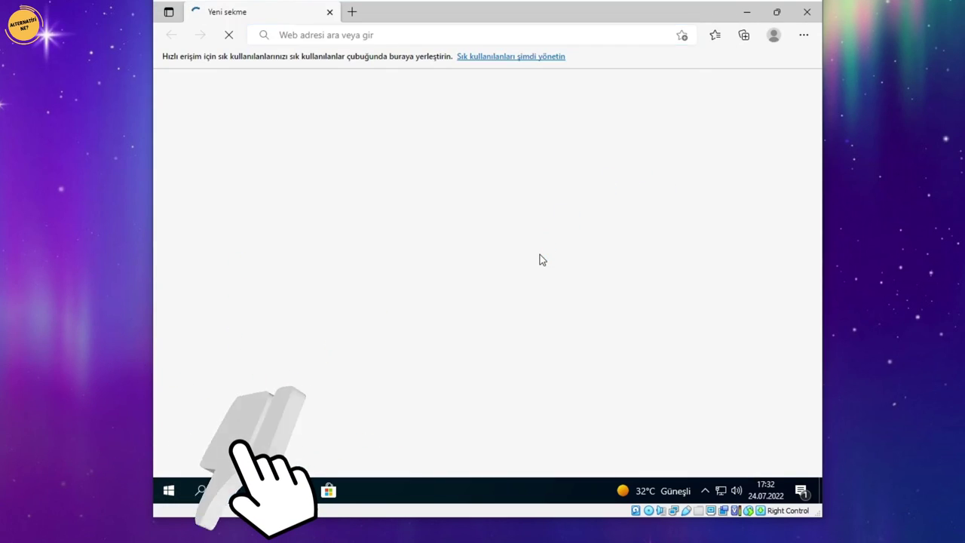